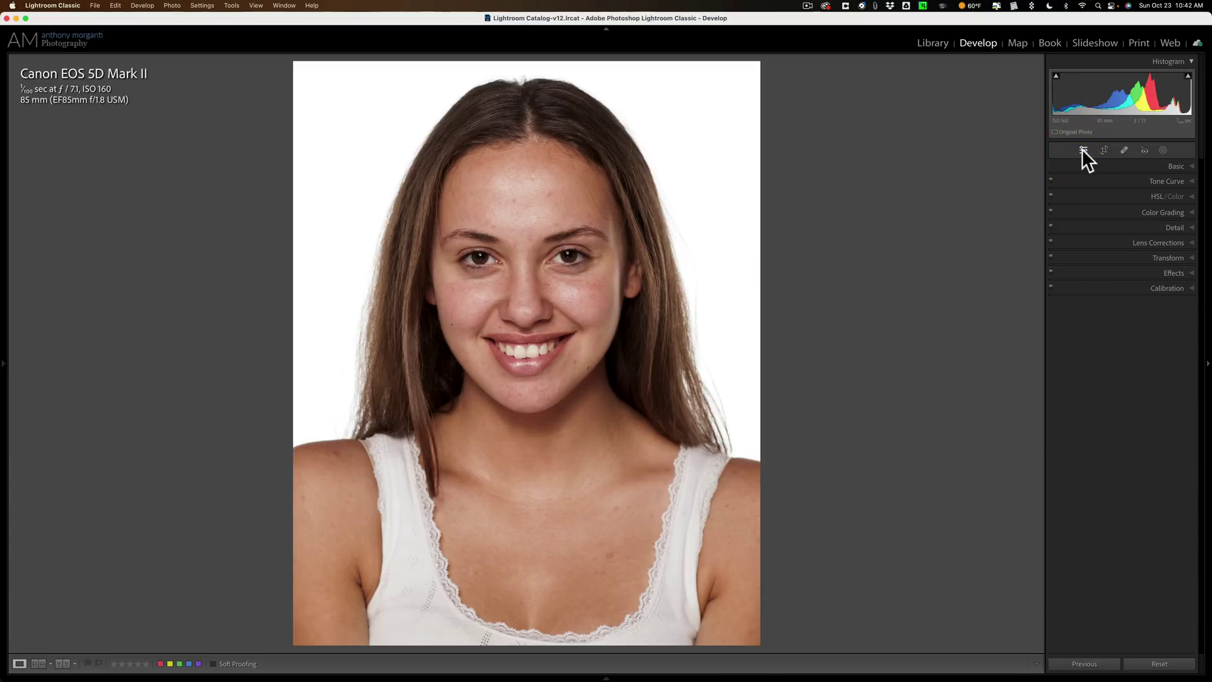
pyautogui.click(1103, 150)
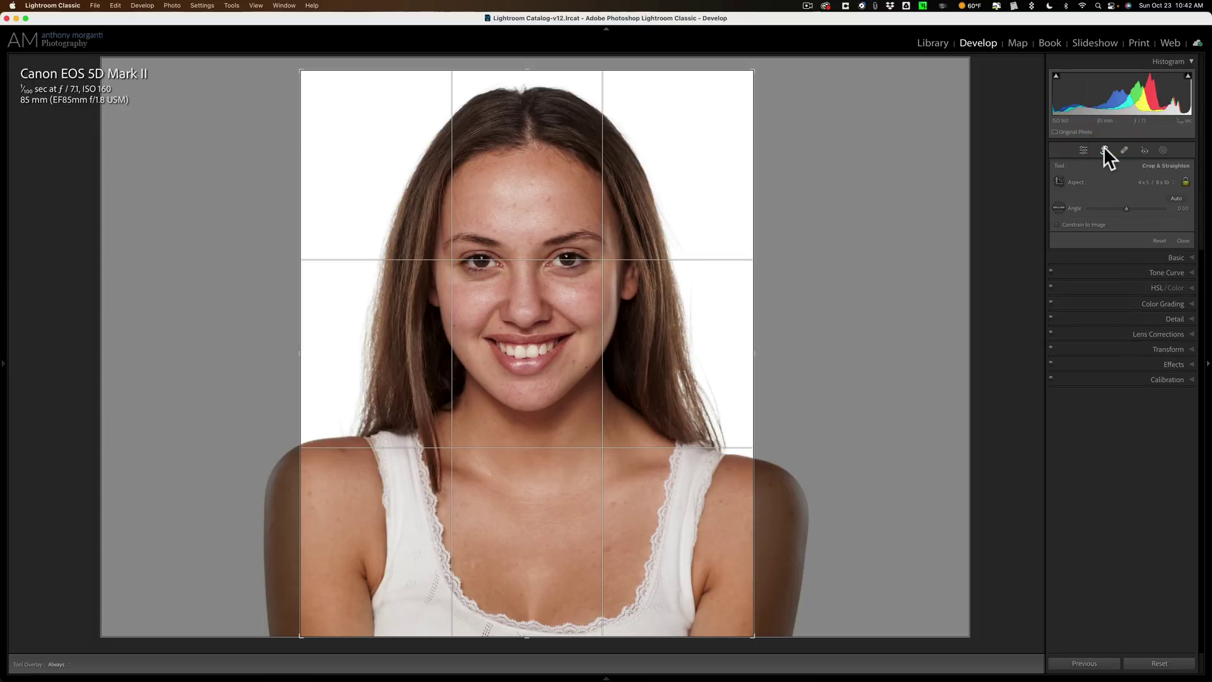
pyautogui.click(1103, 149)
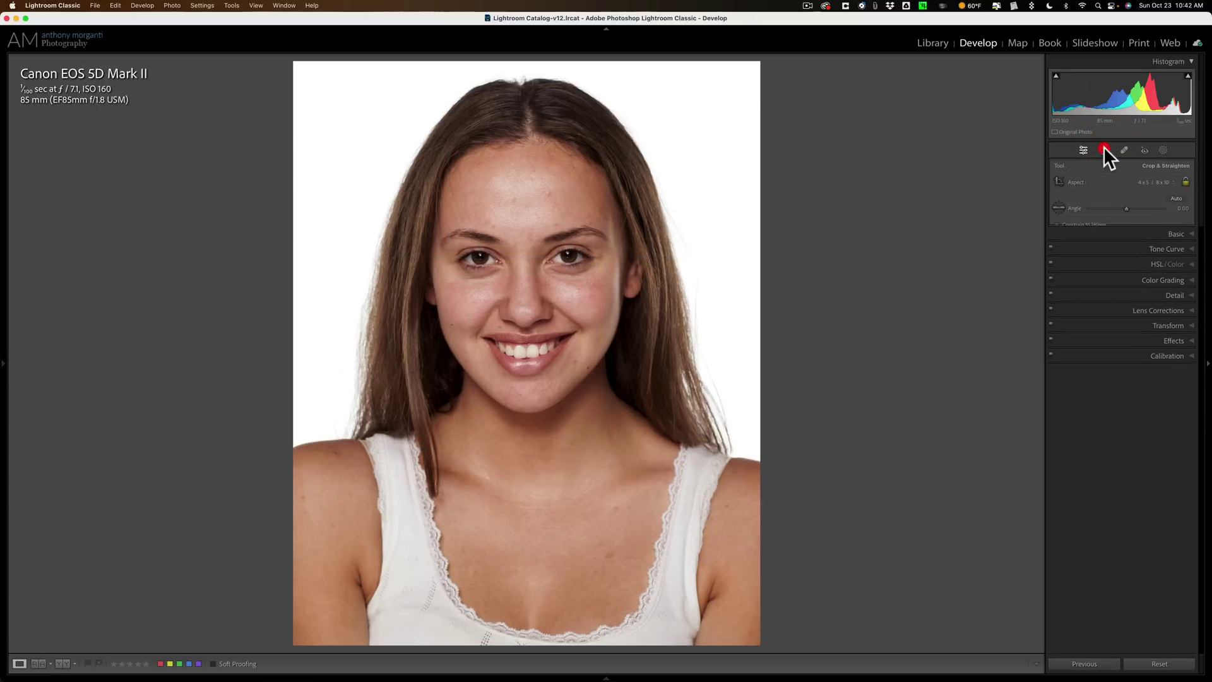
pyautogui.click(1175, 167)
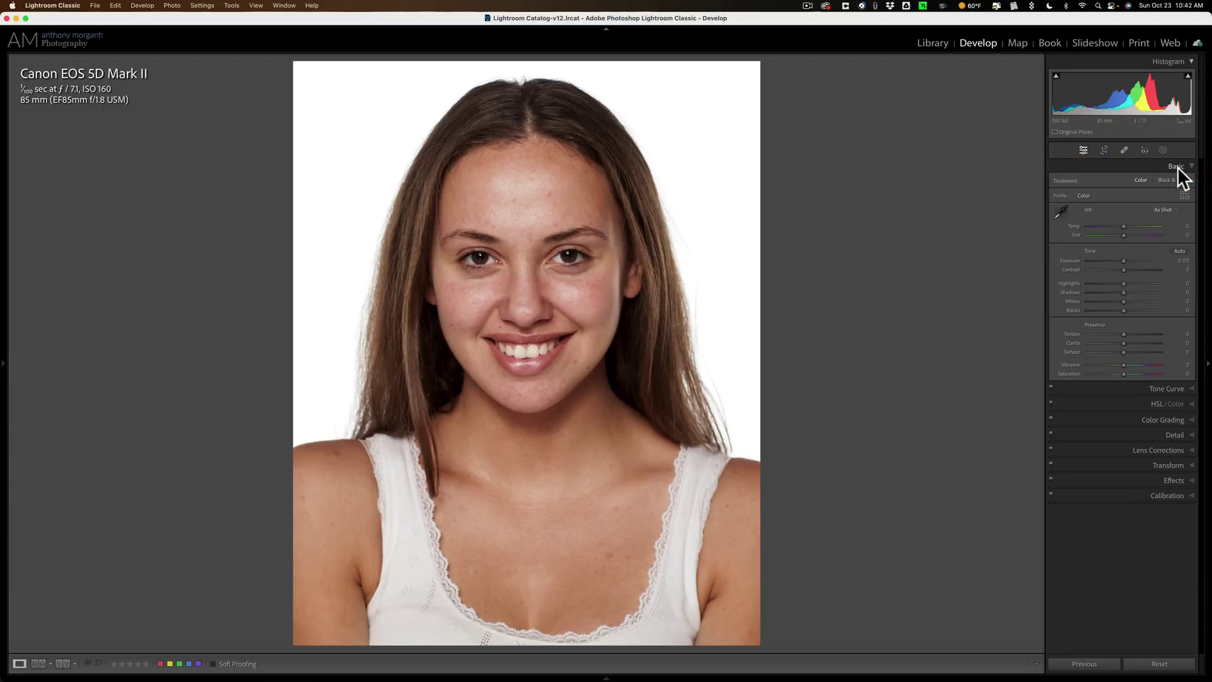
pyautogui.click(1178, 168)
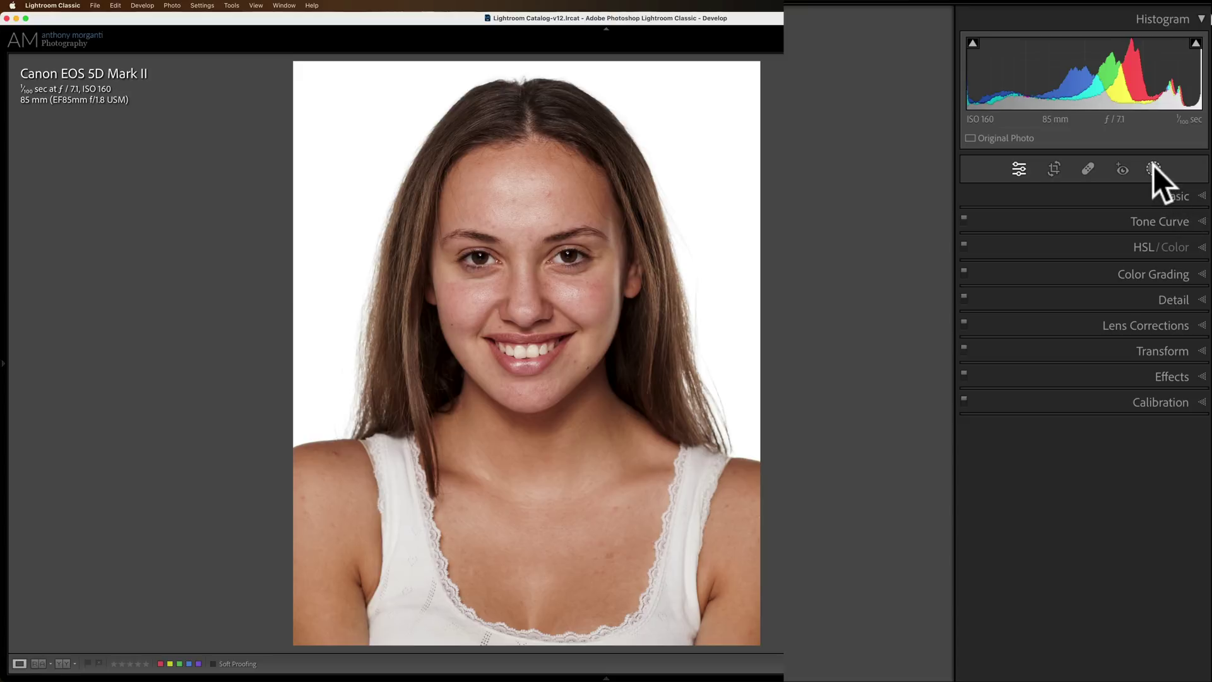
# Step: Create a people mask for Person 1 that covers only the face skin
pyautogui.click(1153, 169)
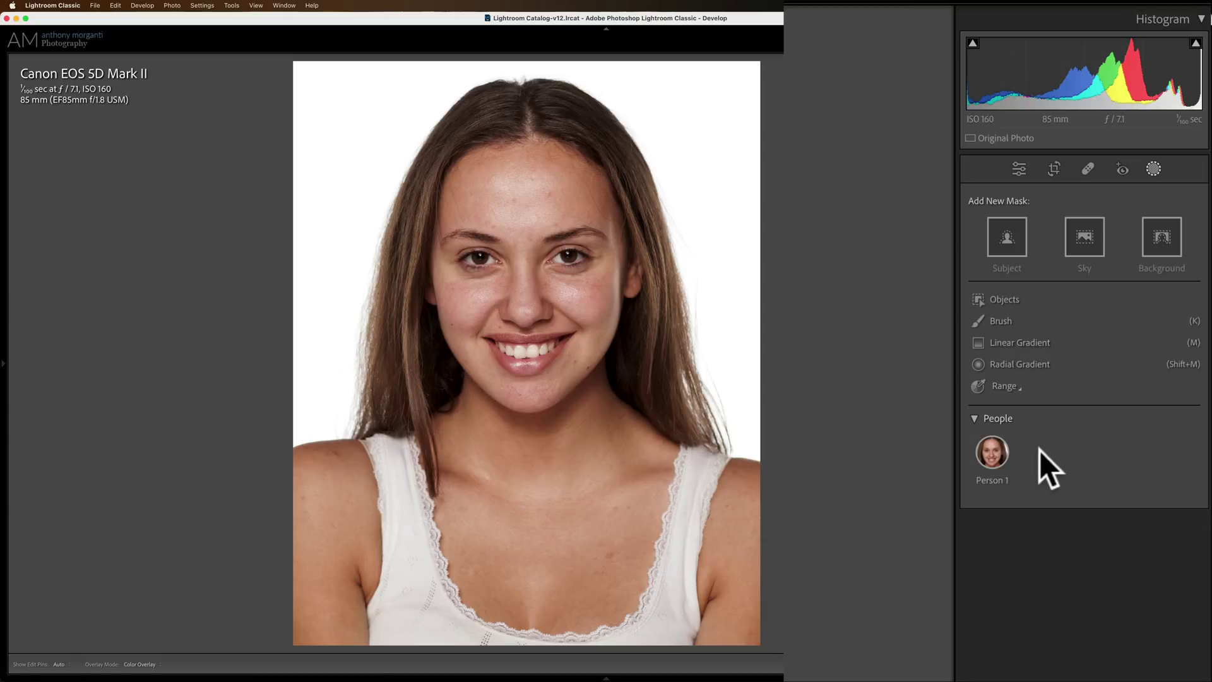
pyautogui.moveTo(994, 449)
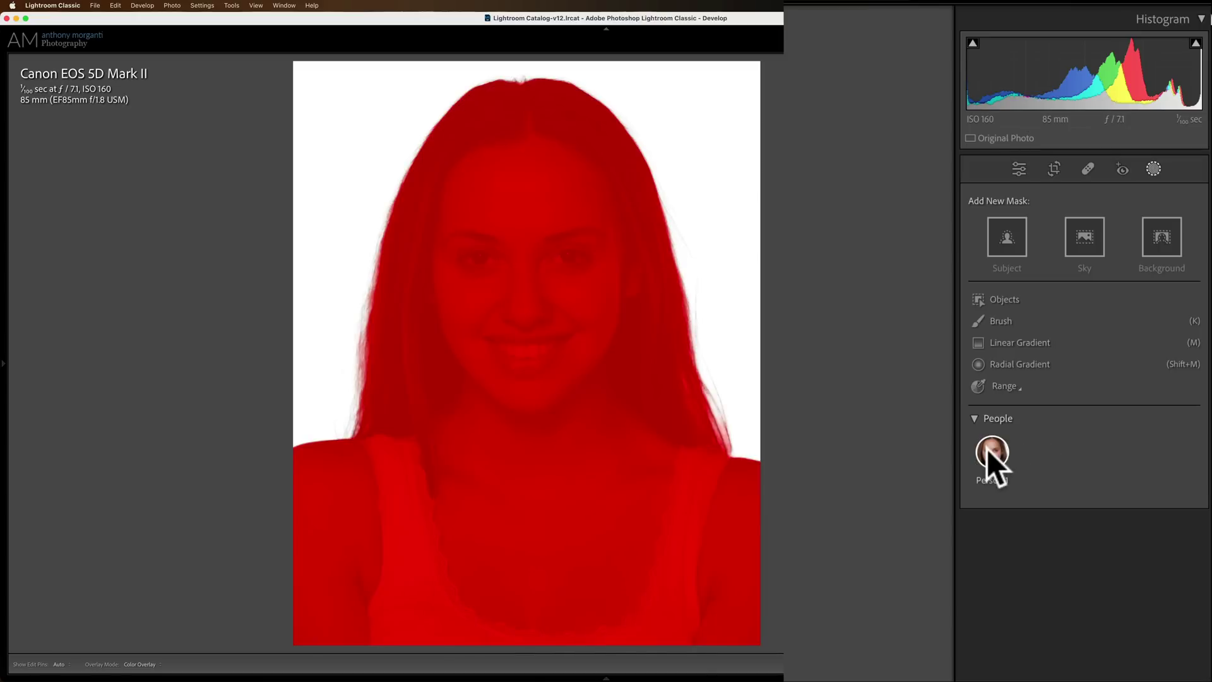
pyautogui.click(987, 448)
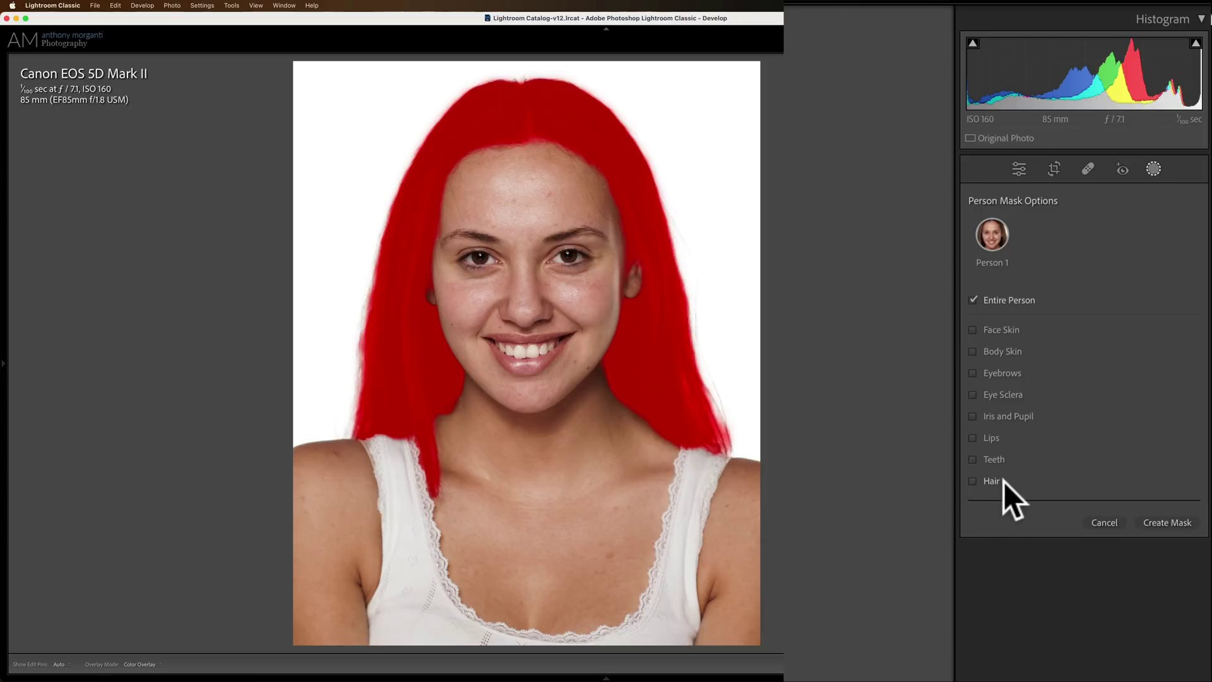
pyautogui.click(975, 327)
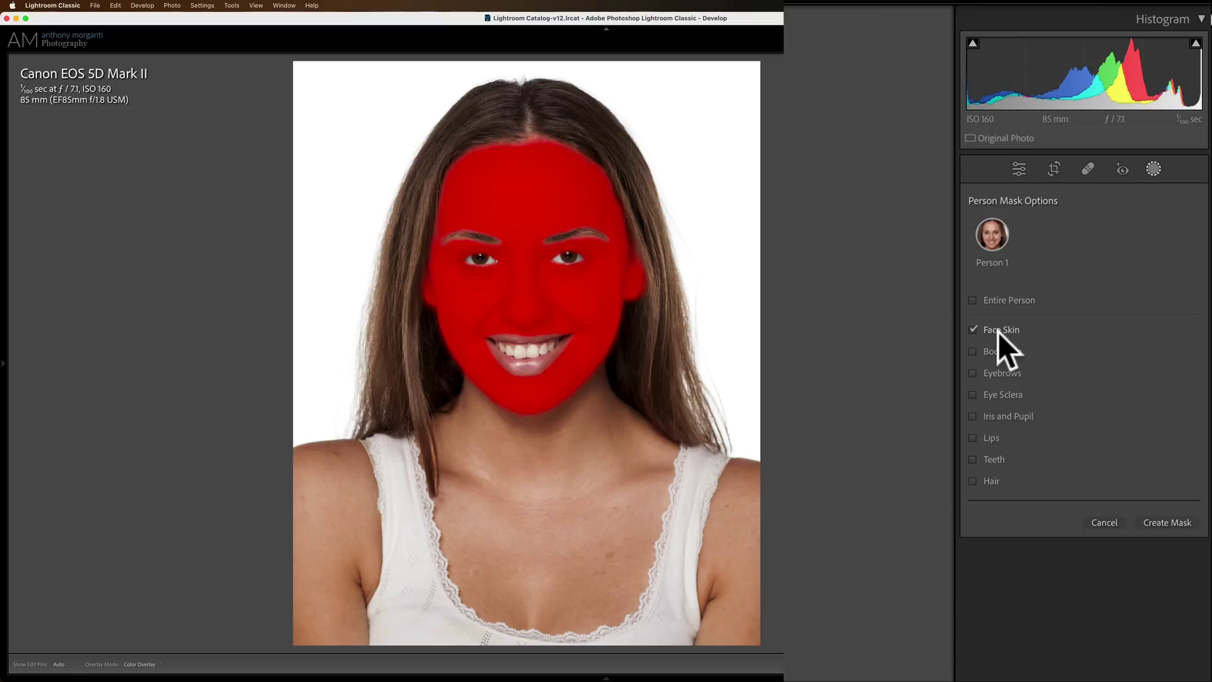
pyautogui.click(973, 351)
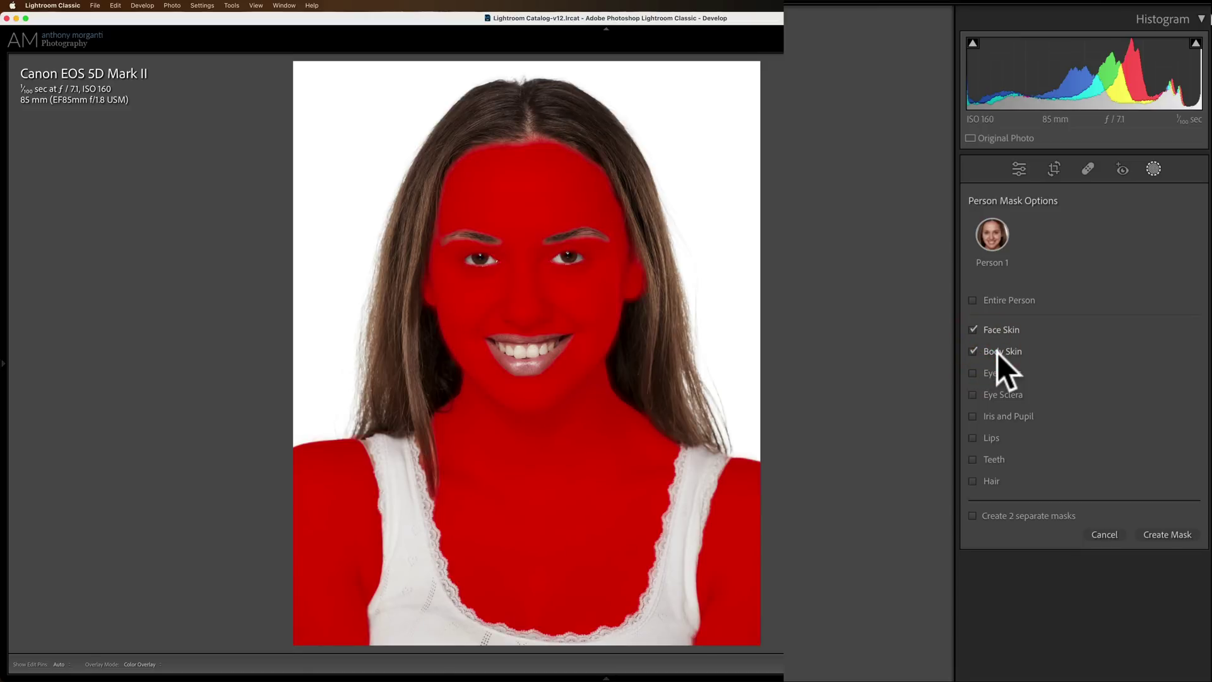
pyautogui.click(973, 349)
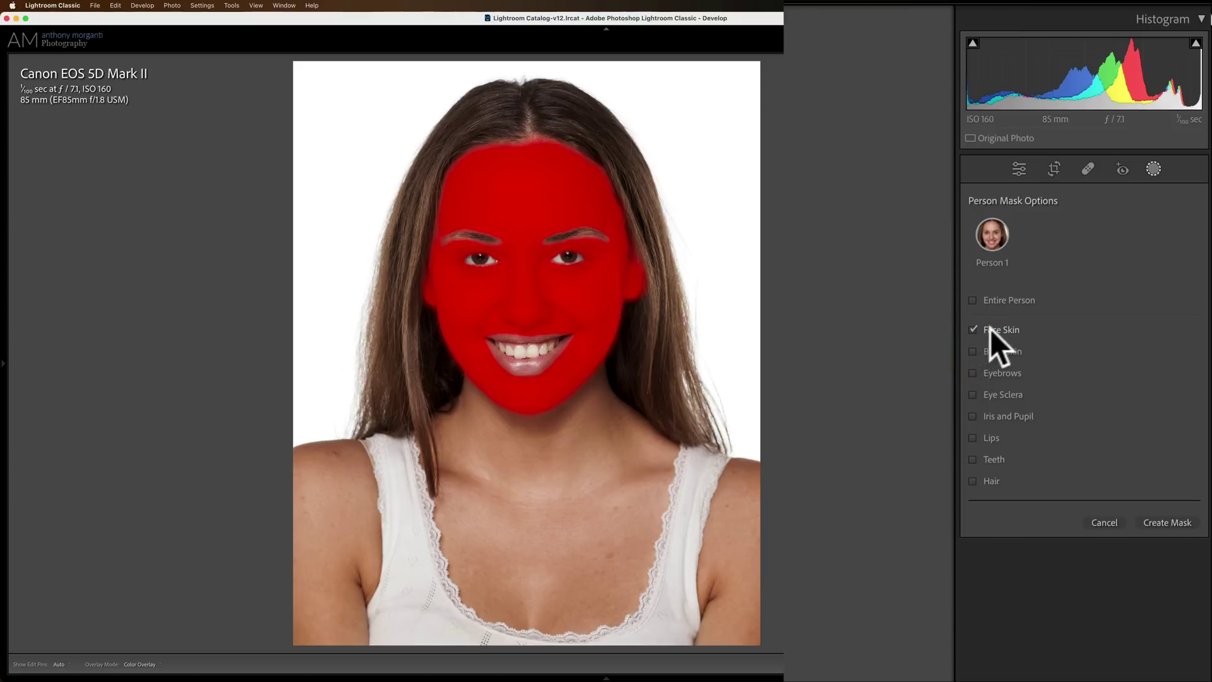
pyautogui.click(973, 329)
pyautogui.click(1160, 522)
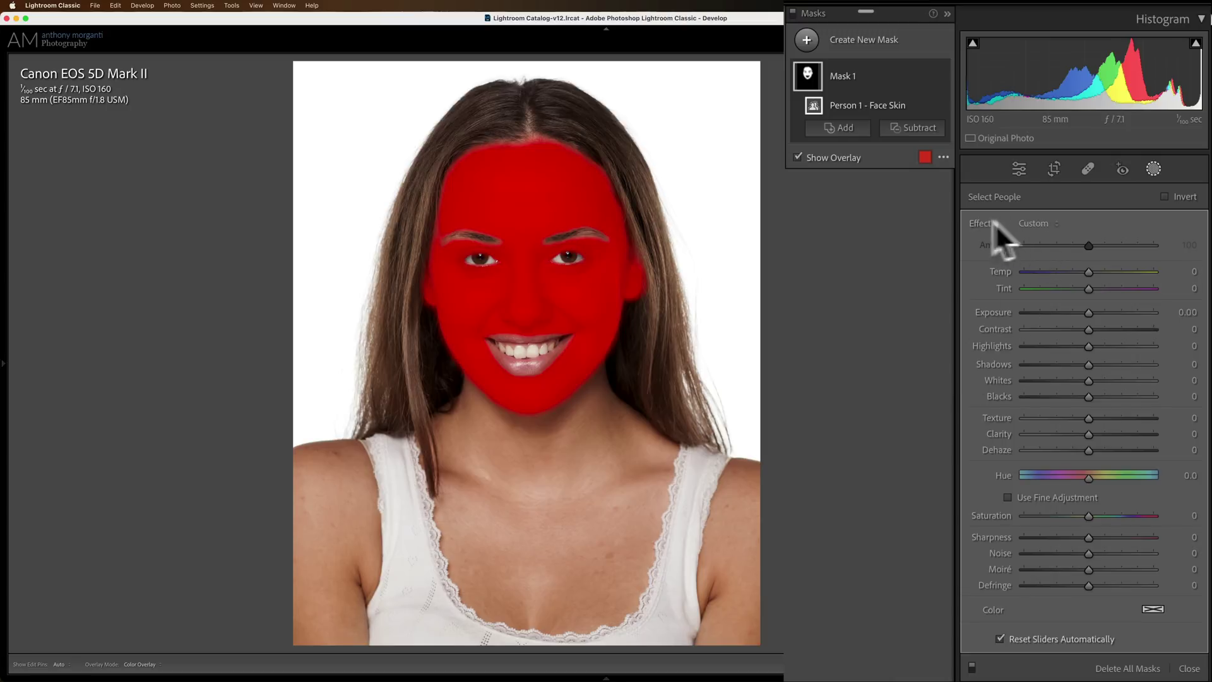
# Step: Apply the Soften Skin effect to the face mask at an amount of 51, comparing it with the unedited photo
pyautogui.click(1044, 224)
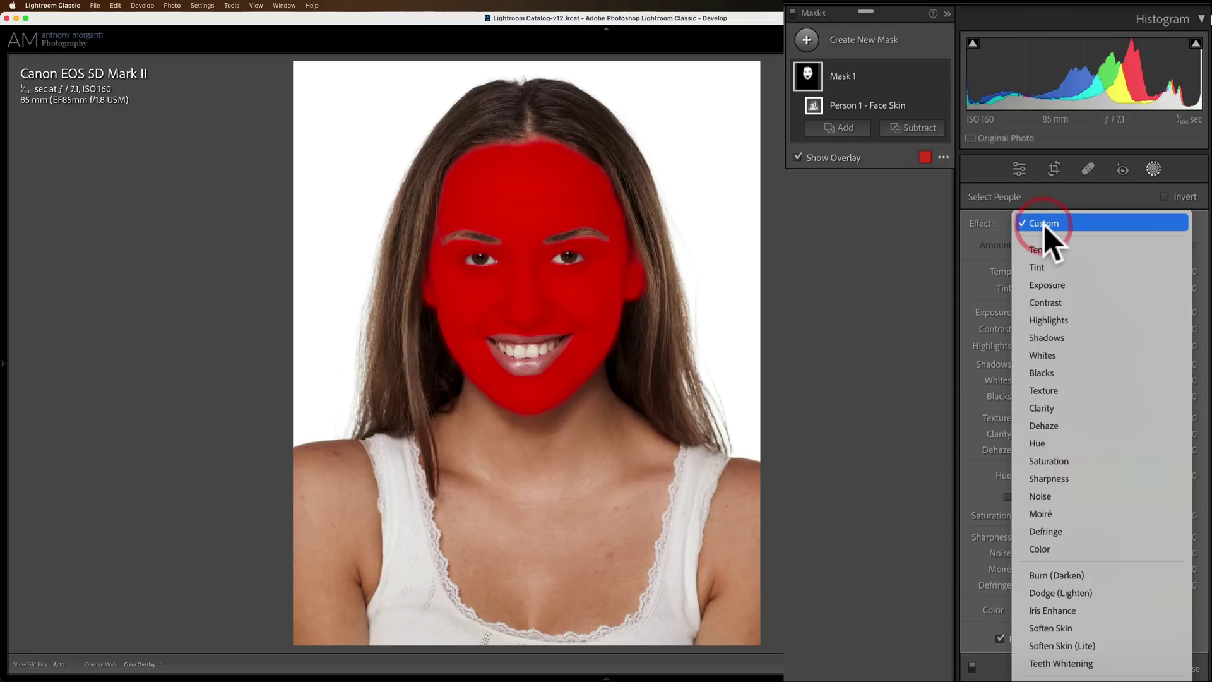
pyautogui.click(1088, 627)
pyautogui.press('o')
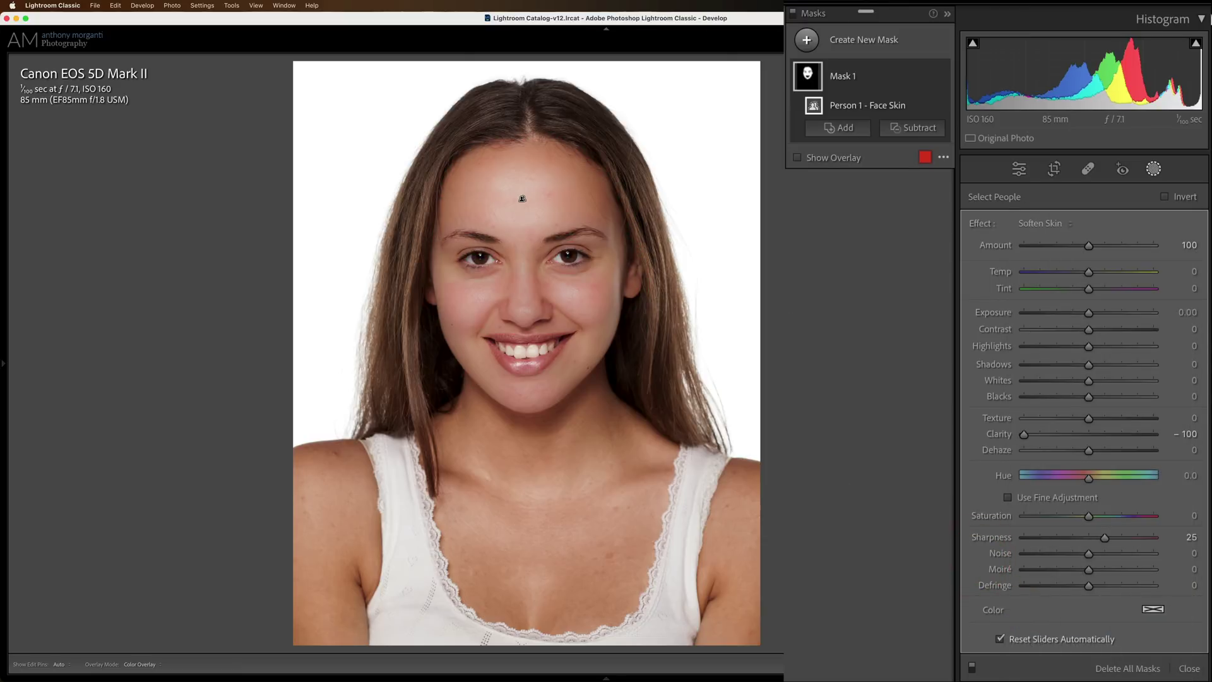
pyautogui.press('\\')
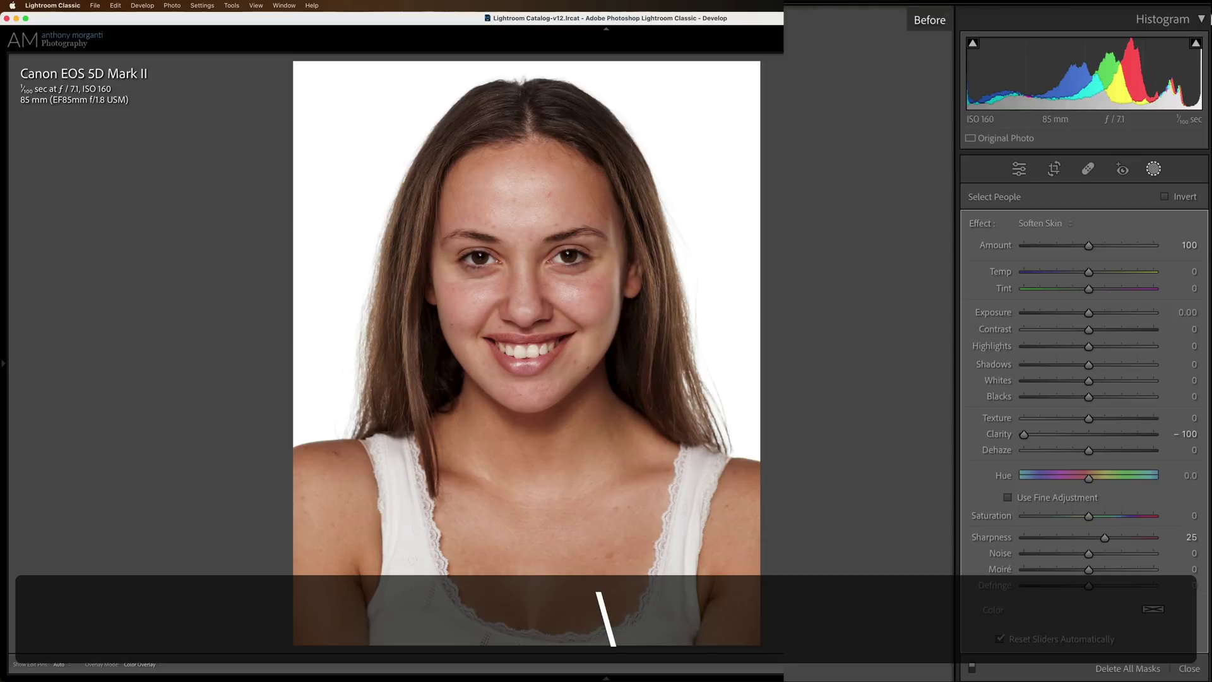
pyautogui.press('\\')
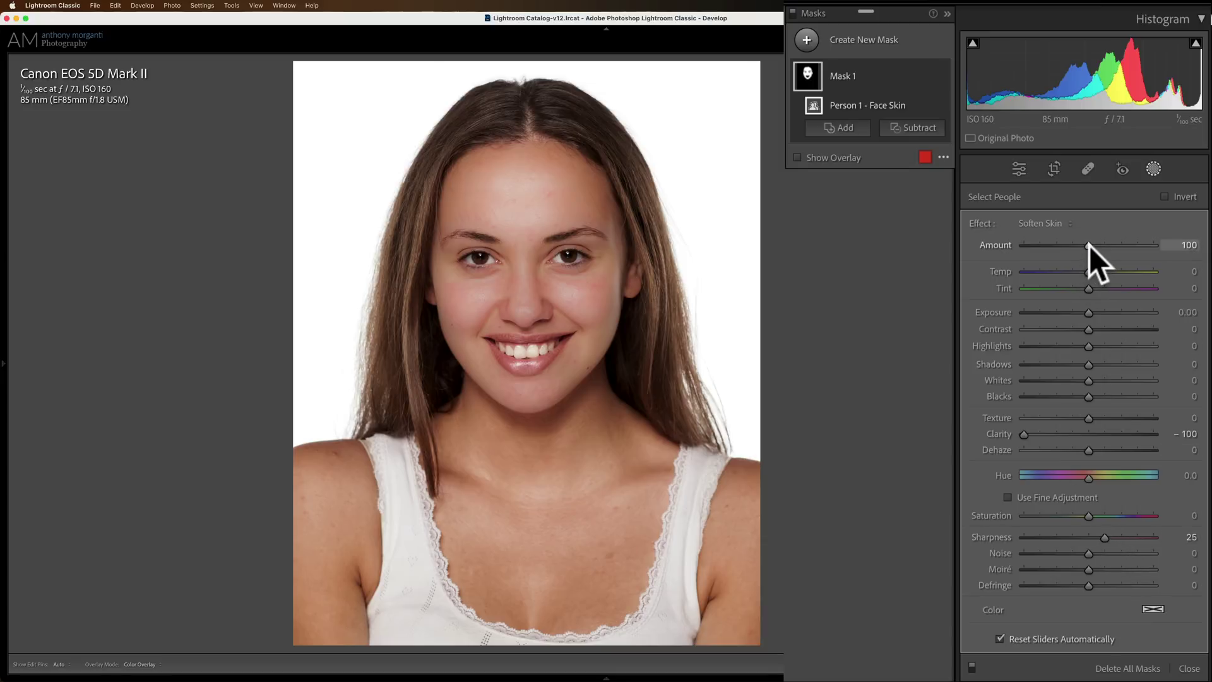
pyautogui.moveTo(1089, 245); pyautogui.dragTo(1058, 245)
# Step: Add a new people mask that selects only Person 1's teeth
pyautogui.click(808, 38)
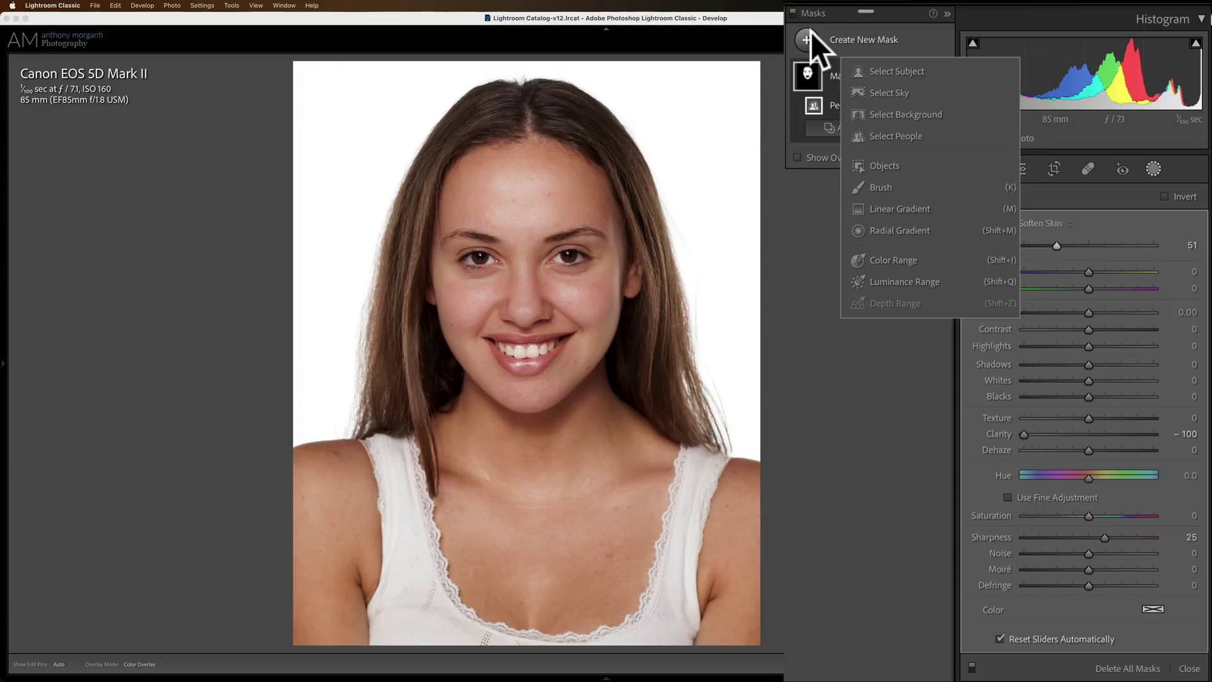
pyautogui.click(891, 135)
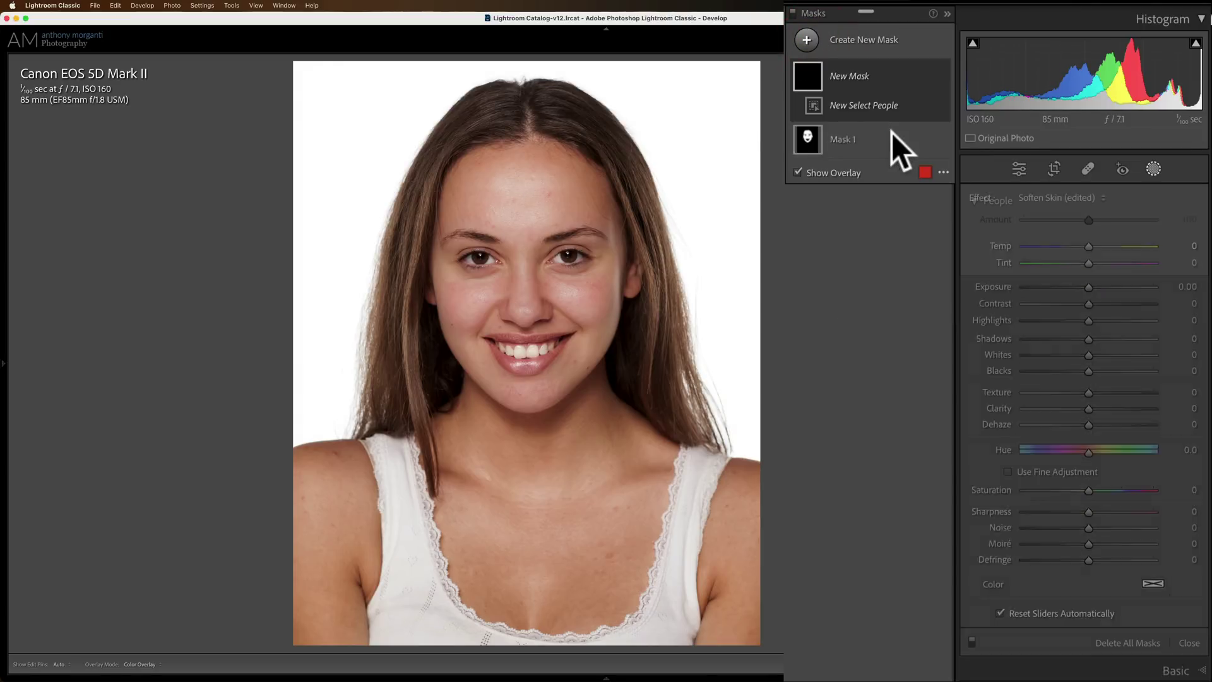
pyautogui.click(990, 232)
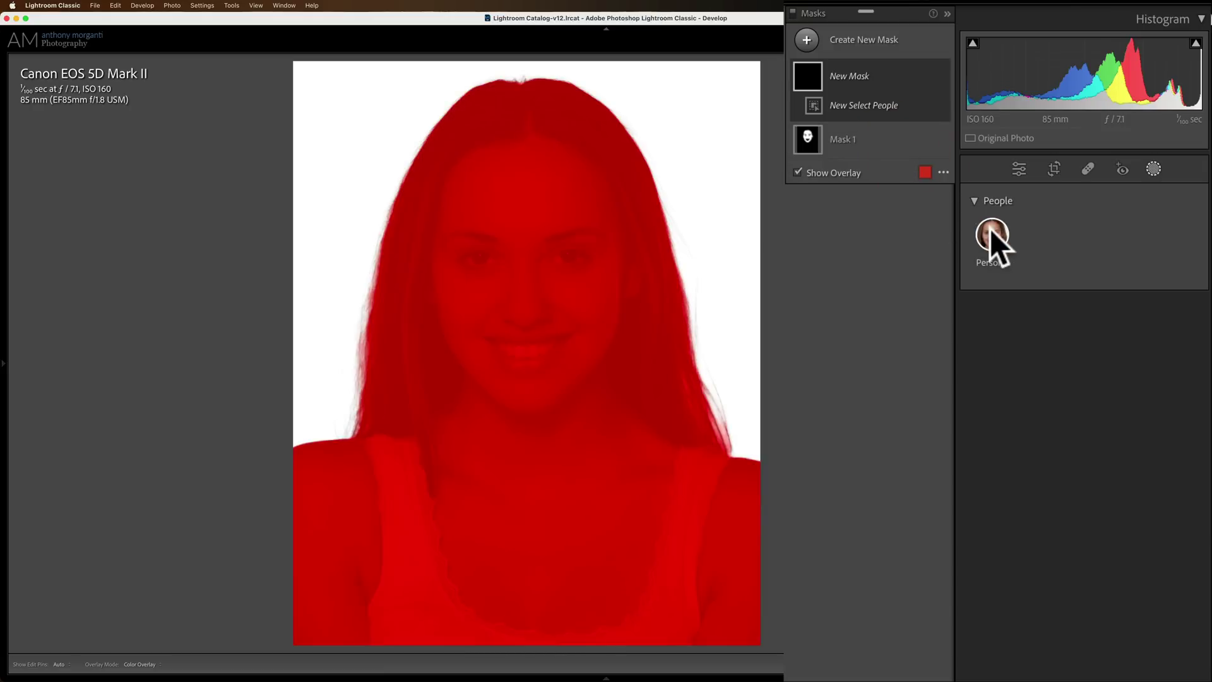
pyautogui.click(989, 228)
pyautogui.click(972, 458)
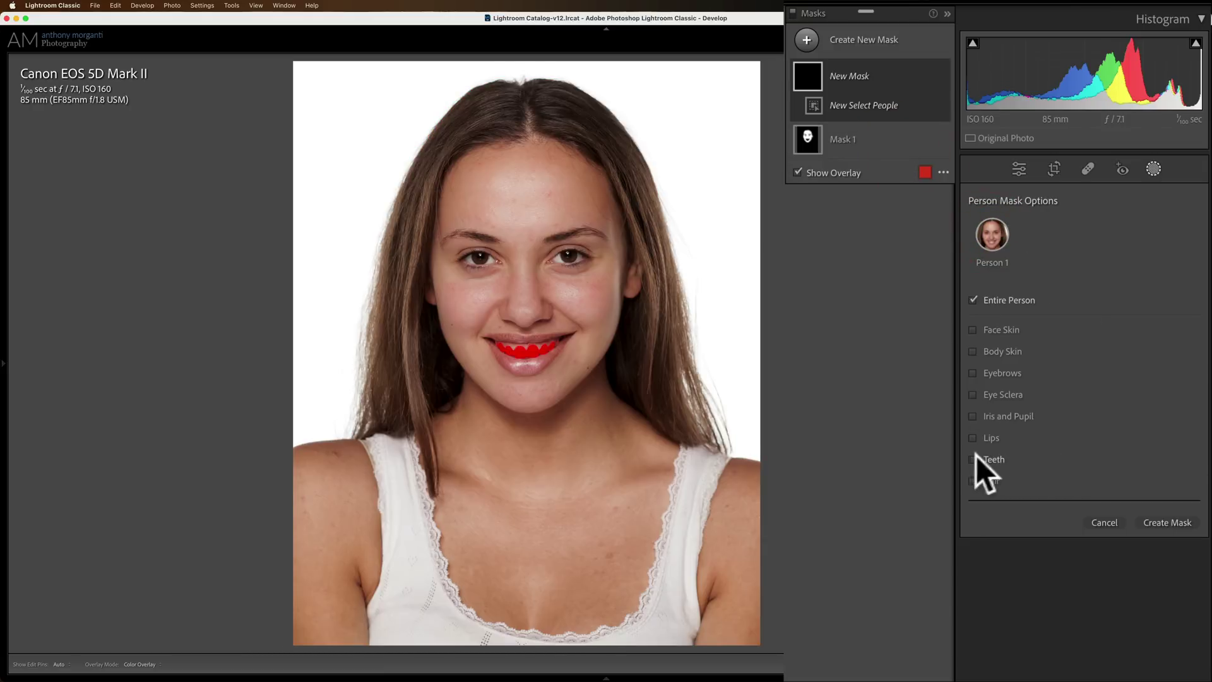
pyautogui.click(1157, 518)
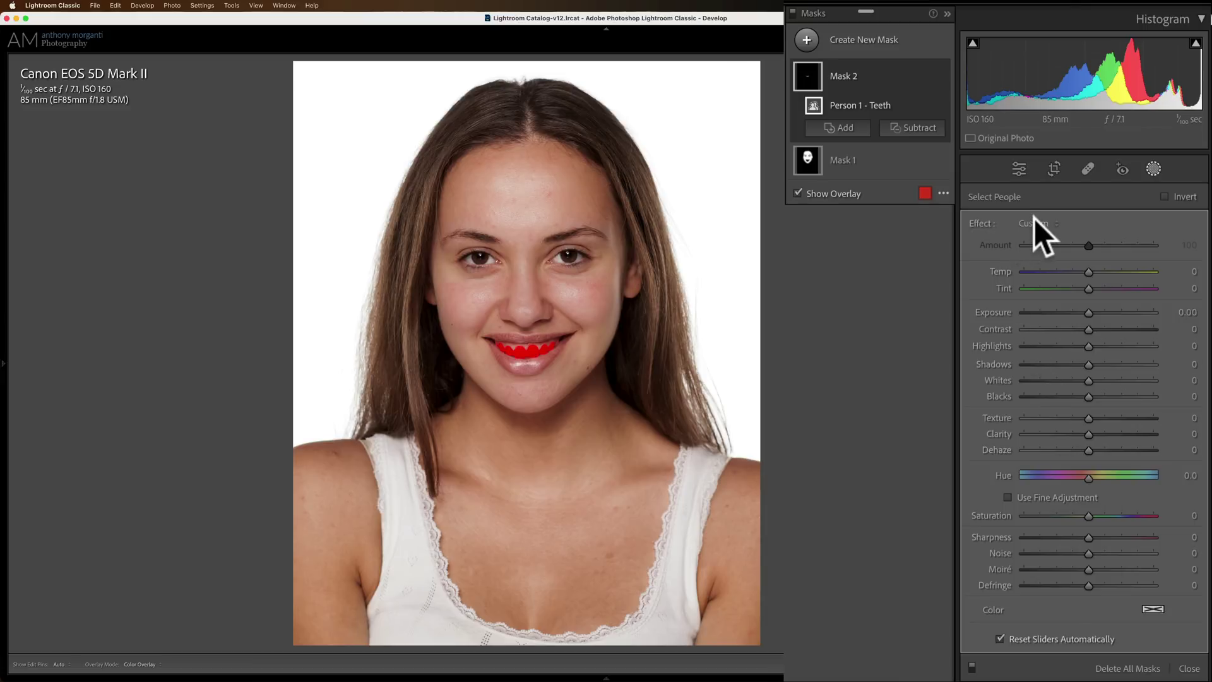
# Step: Apply the Teeth Whitening effect to the teeth mask and compare the photo before and after
pyautogui.click(1034, 222)
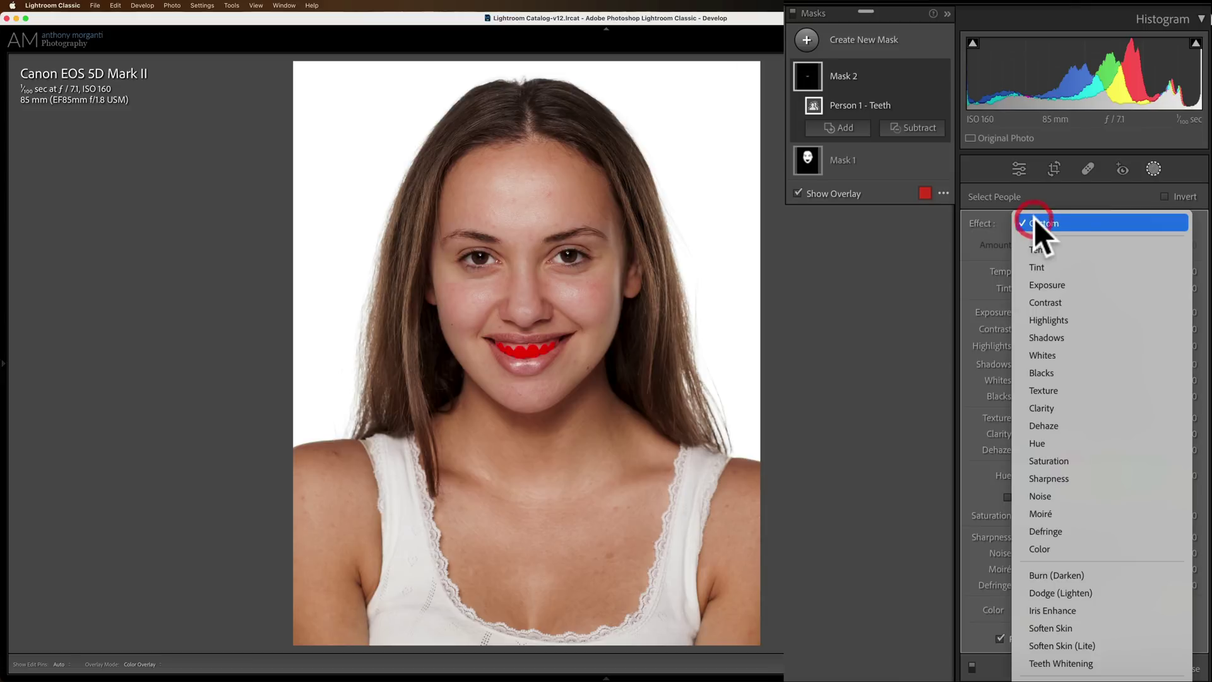
pyautogui.click(1082, 662)
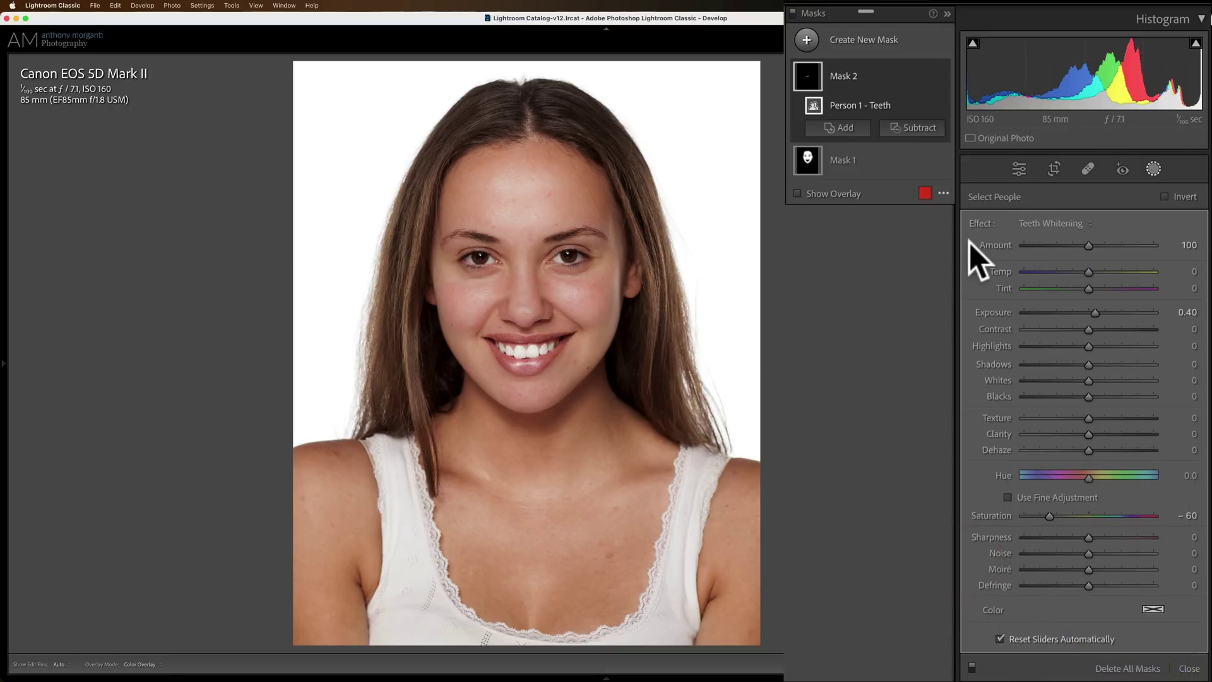
pyautogui.press('\\')
pyautogui.press('\\')
# Step: Add a new people mask that selects only Person 1's iris and pupil
pyautogui.click(806, 41)
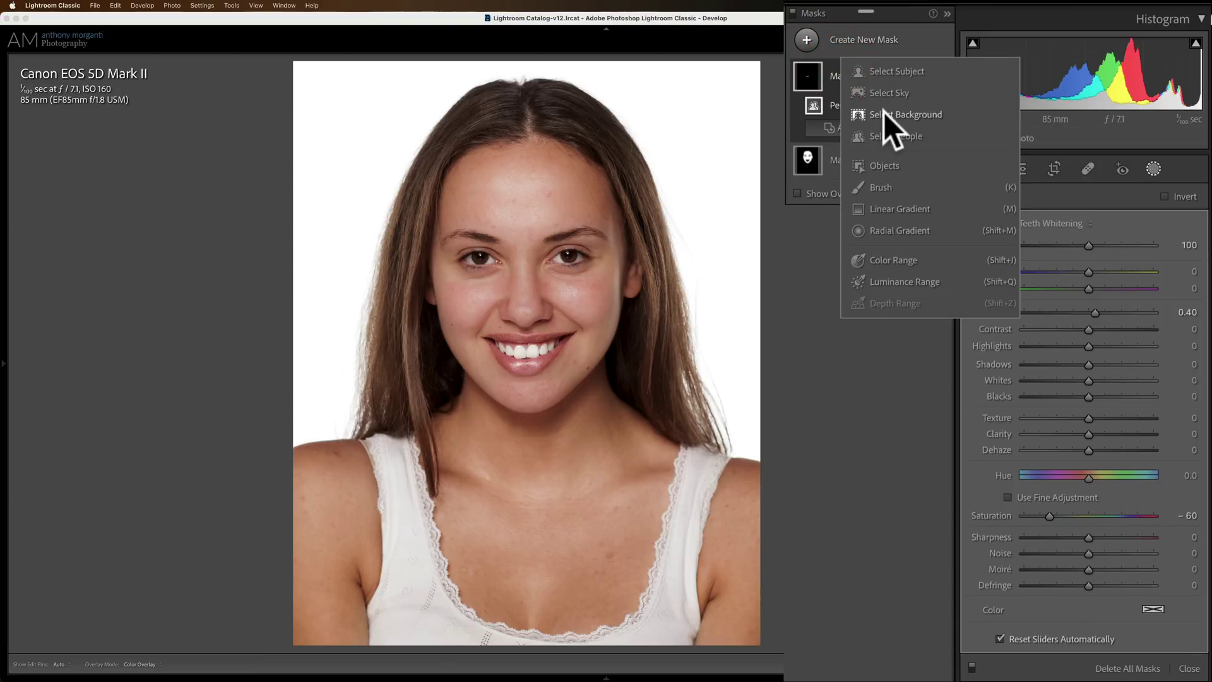
pyautogui.click(887, 136)
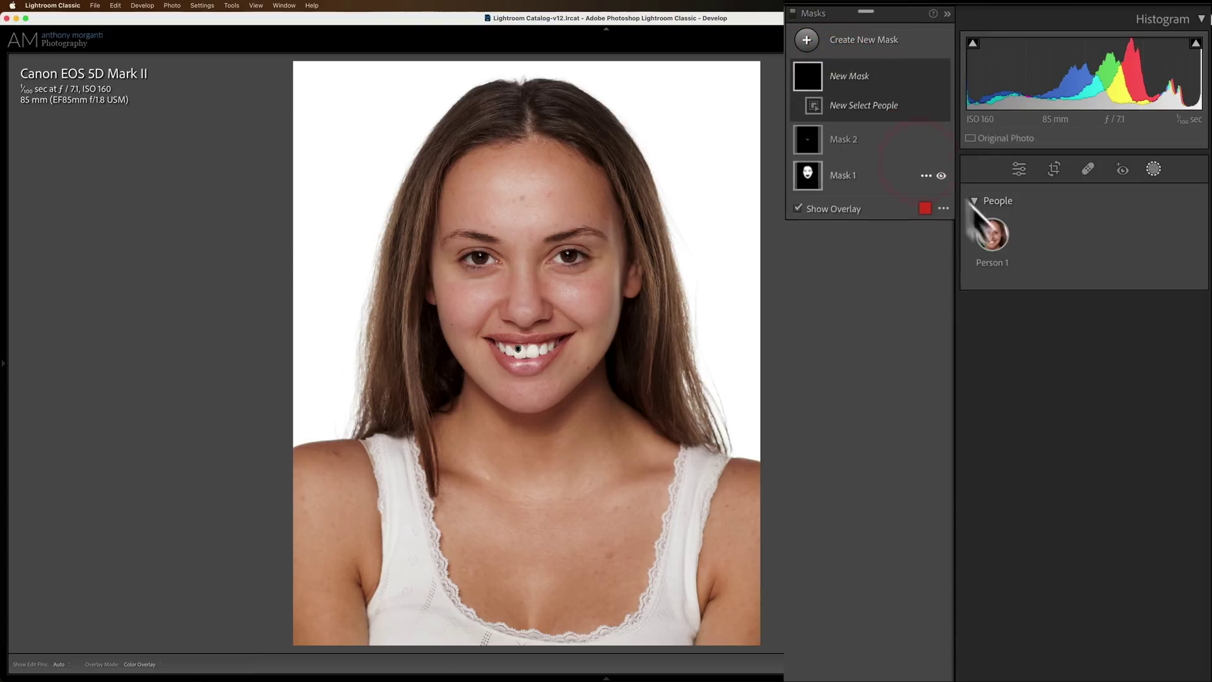
pyautogui.click(992, 232)
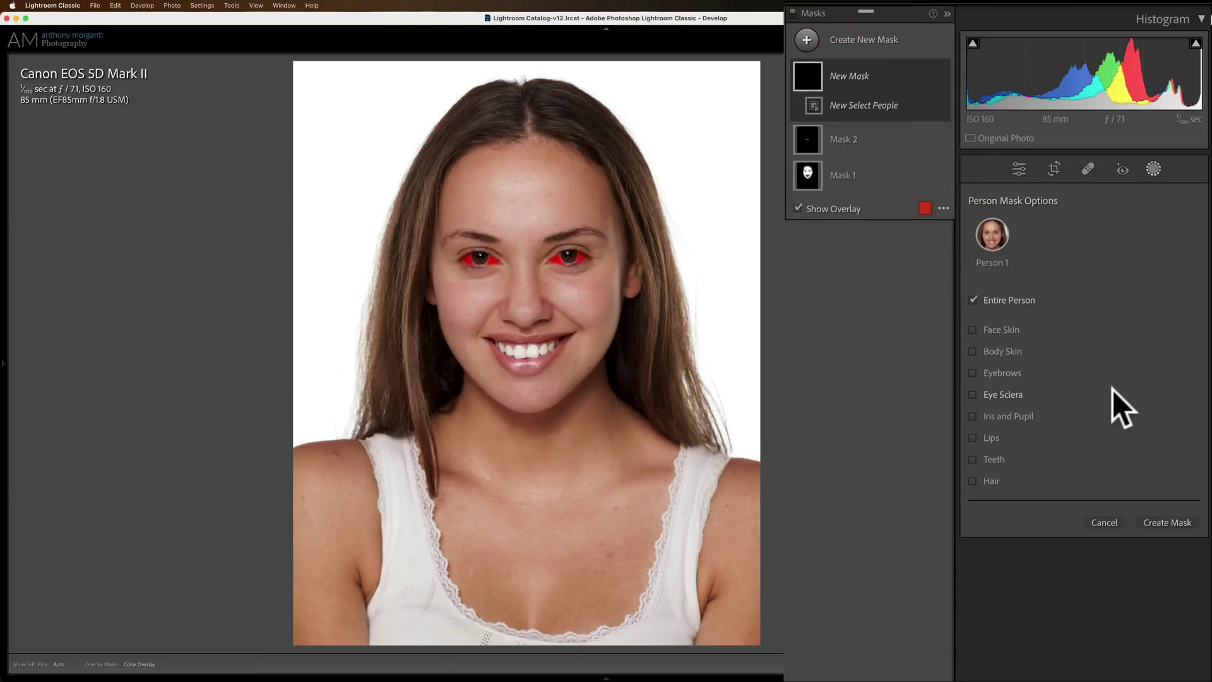
pyautogui.click(976, 395)
pyautogui.click(974, 414)
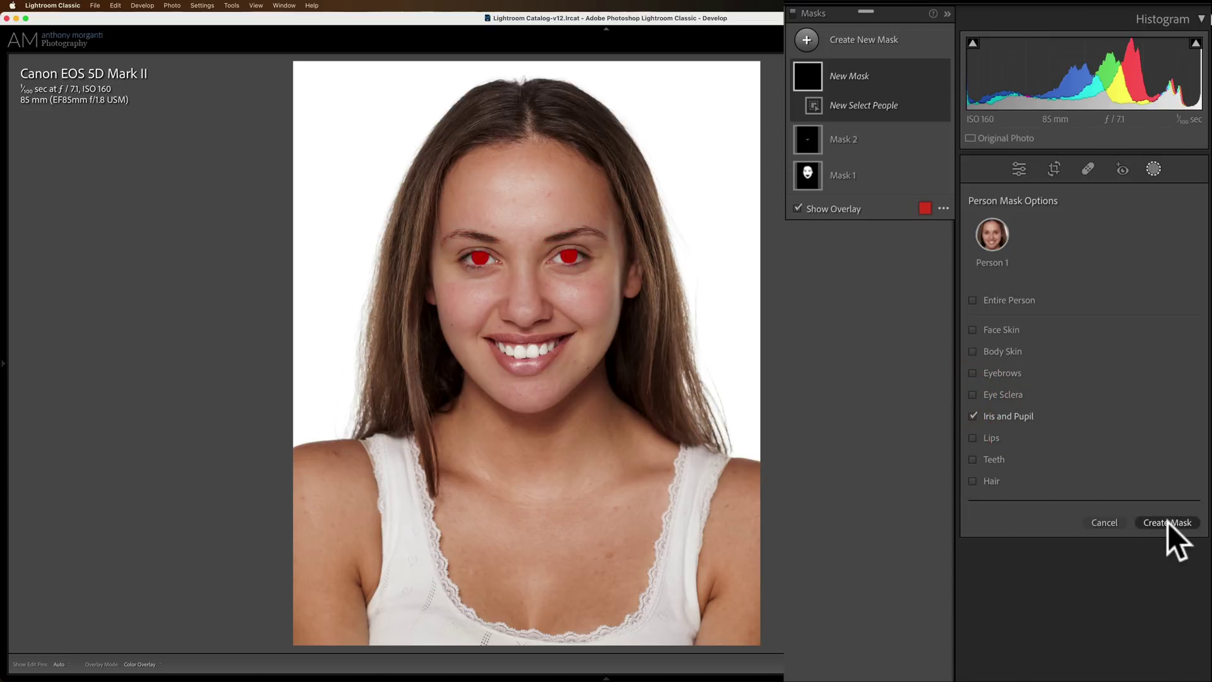
pyautogui.click(1168, 521)
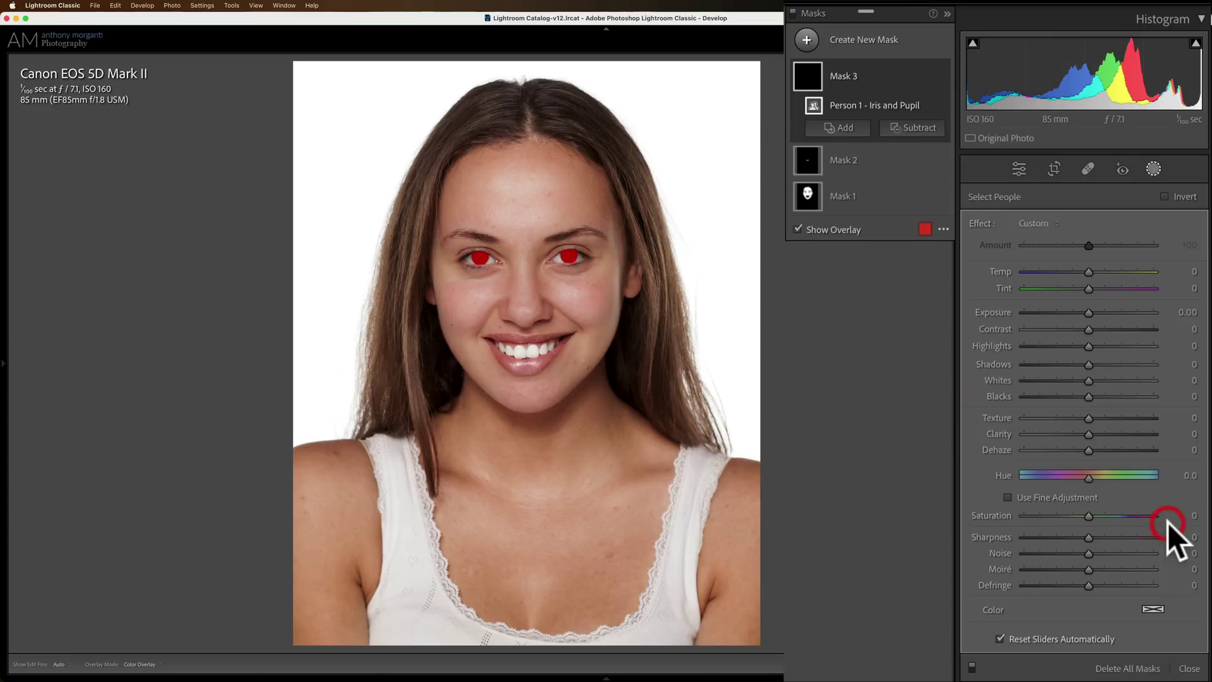
# Step: Apply the Iris Enhance effect to the iris and pupil mask and raise its exposure to 1.04
pyautogui.click(1035, 225)
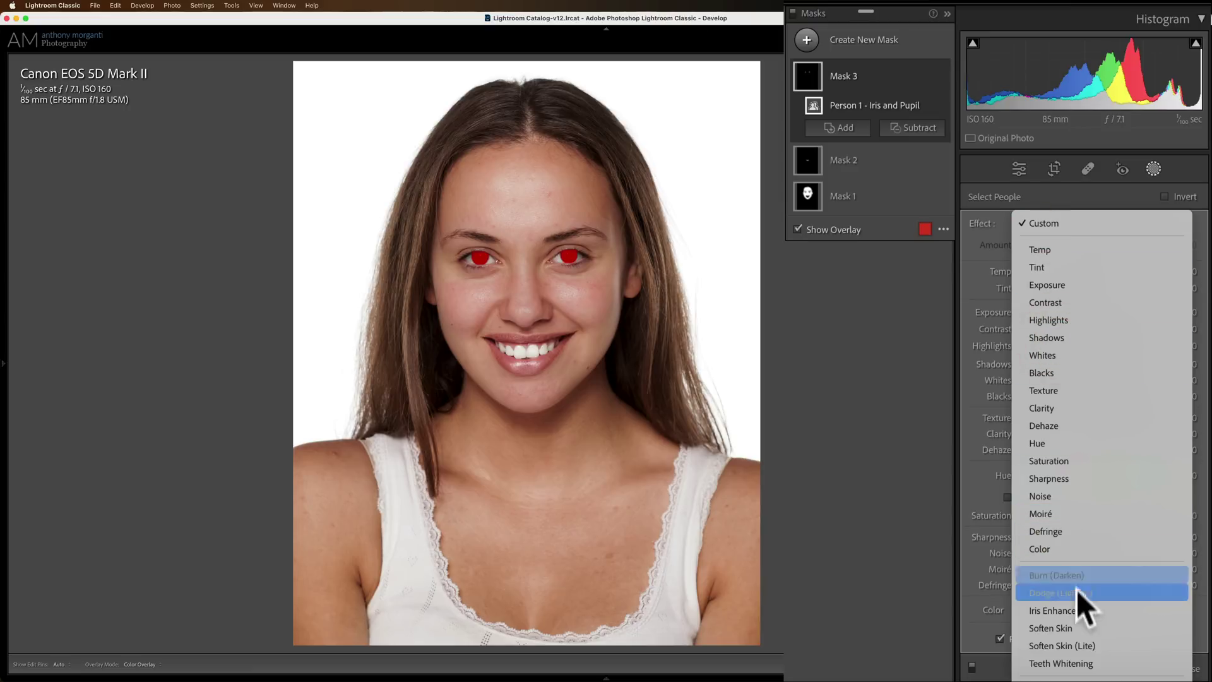
pyautogui.click(1059, 610)
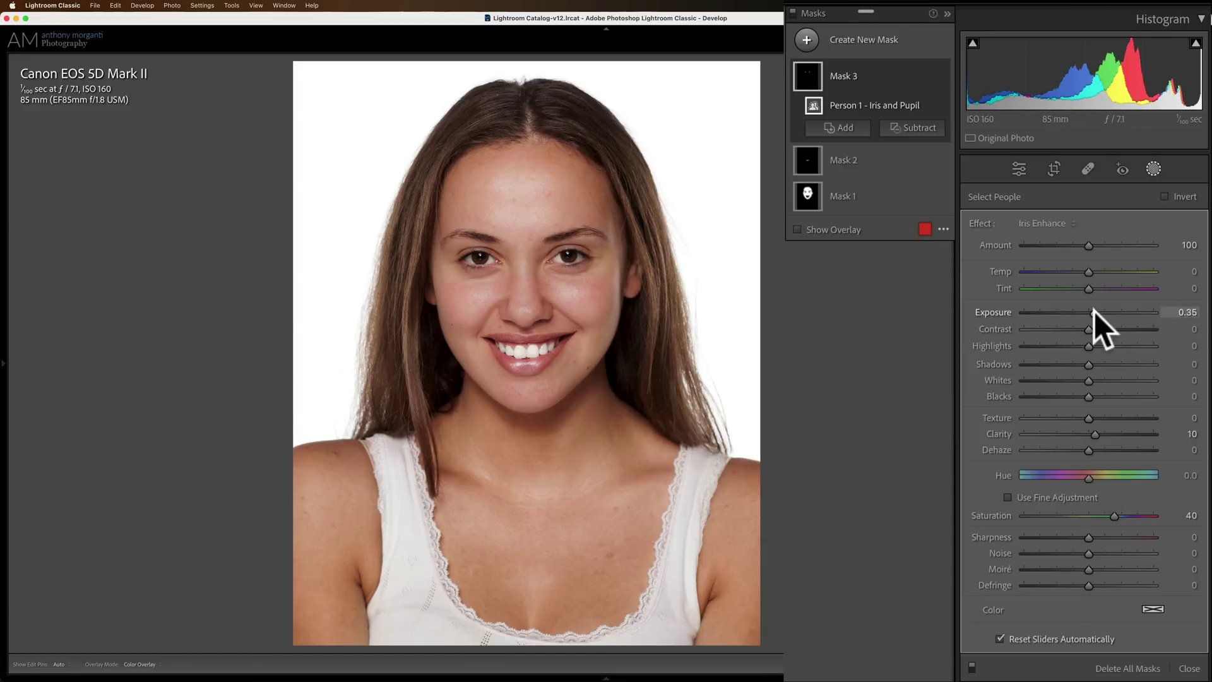
pyautogui.moveTo(1093, 310); pyautogui.dragTo(1104, 312)
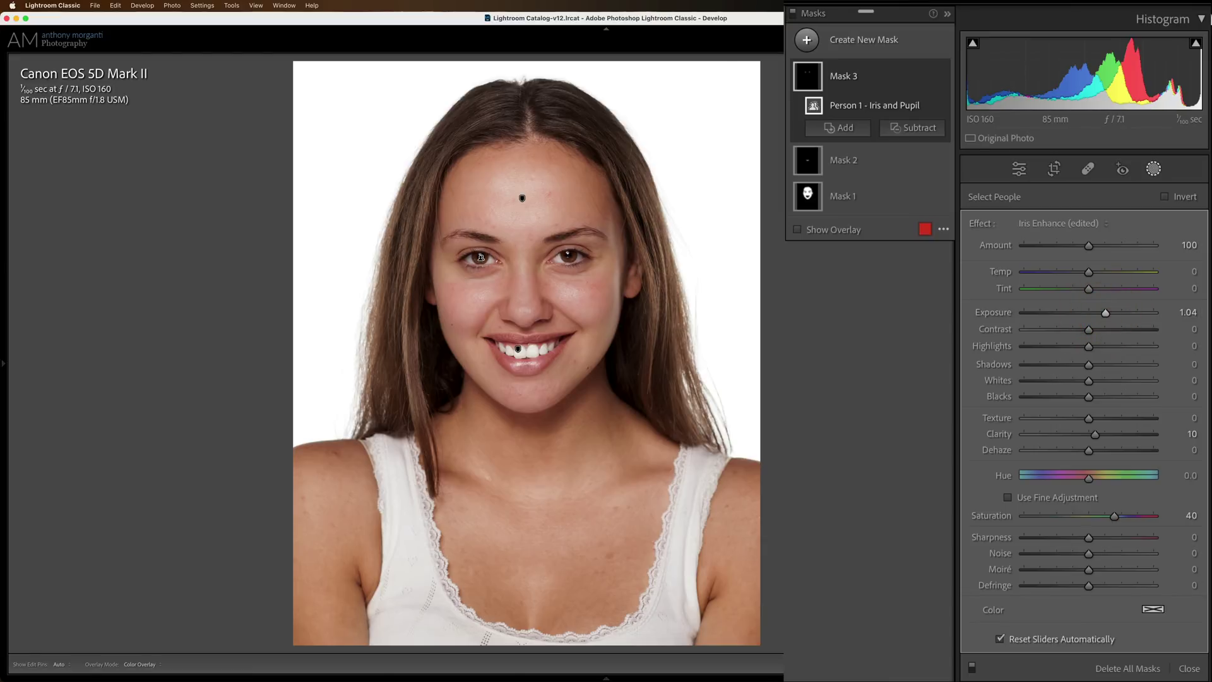
# Step: Add a new people mask of Person 1's hair and set its exposure to 0.75
pyautogui.click(810, 41)
pyautogui.click(899, 138)
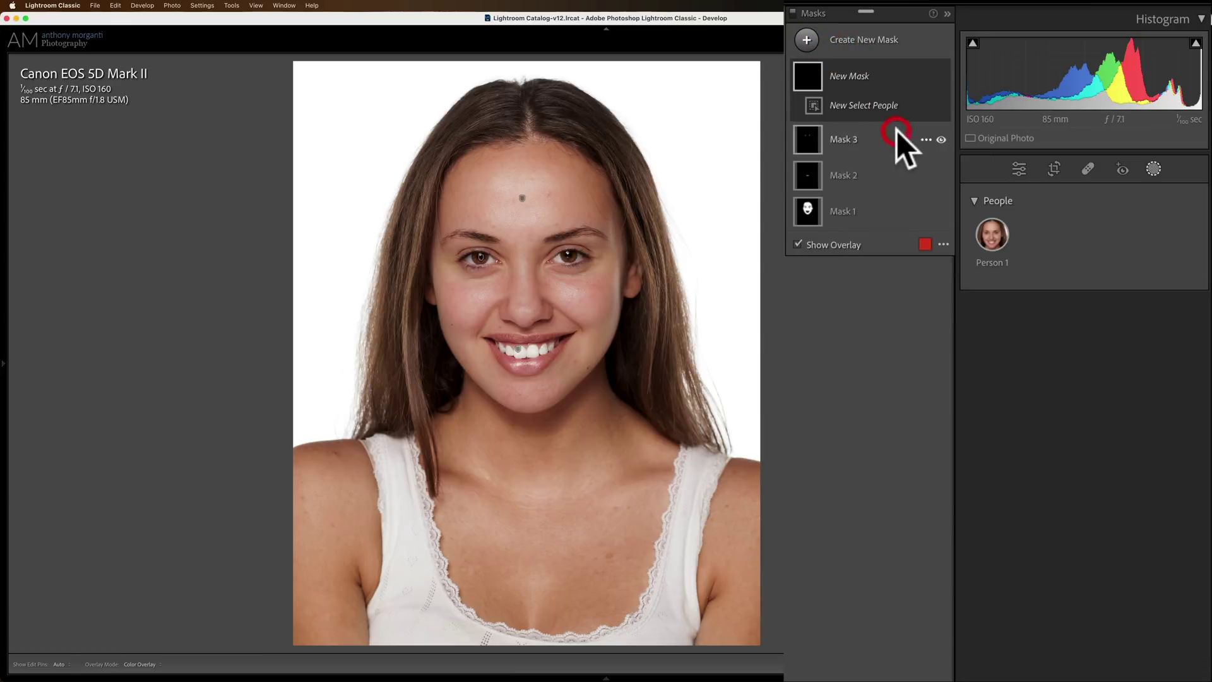
pyautogui.click(992, 231)
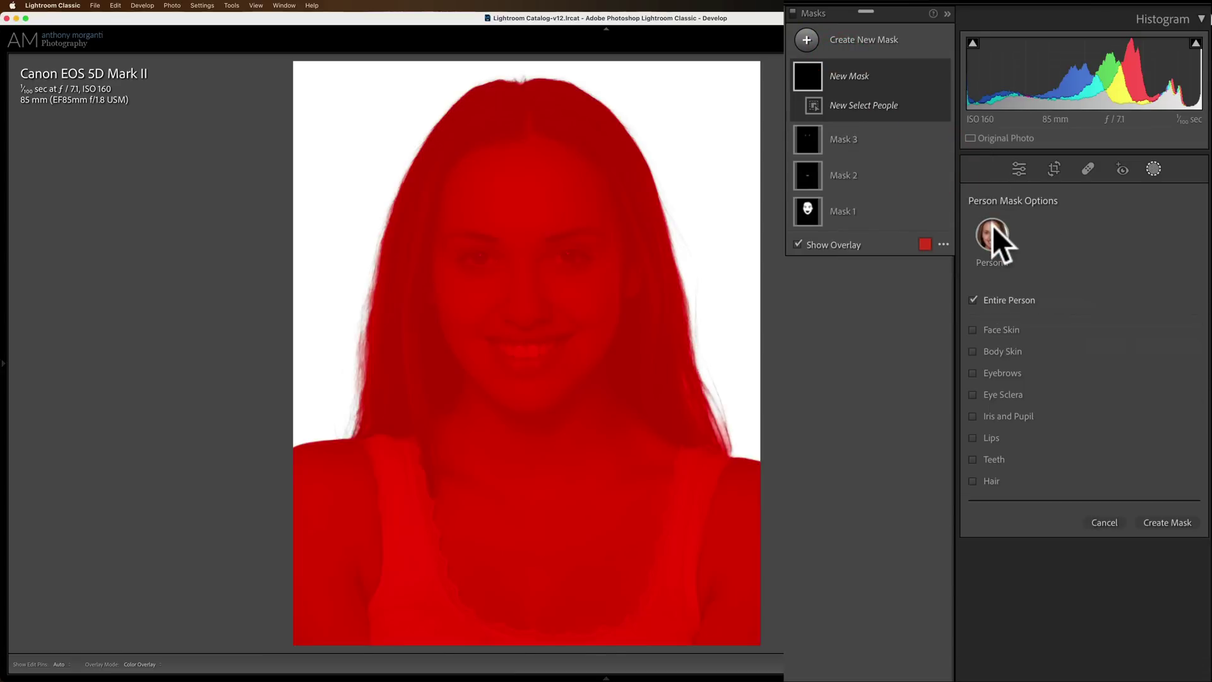
pyautogui.click(977, 480)
pyautogui.click(1169, 523)
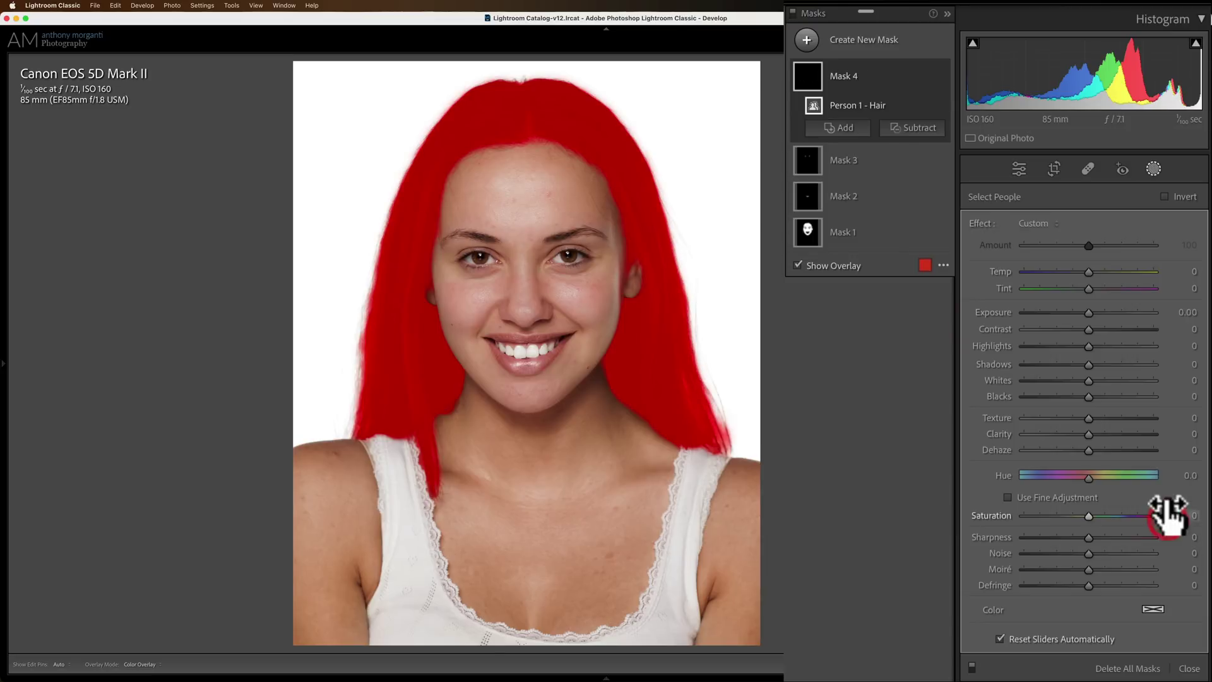
pyautogui.moveTo(1089, 310); pyautogui.dragTo(1104, 308)
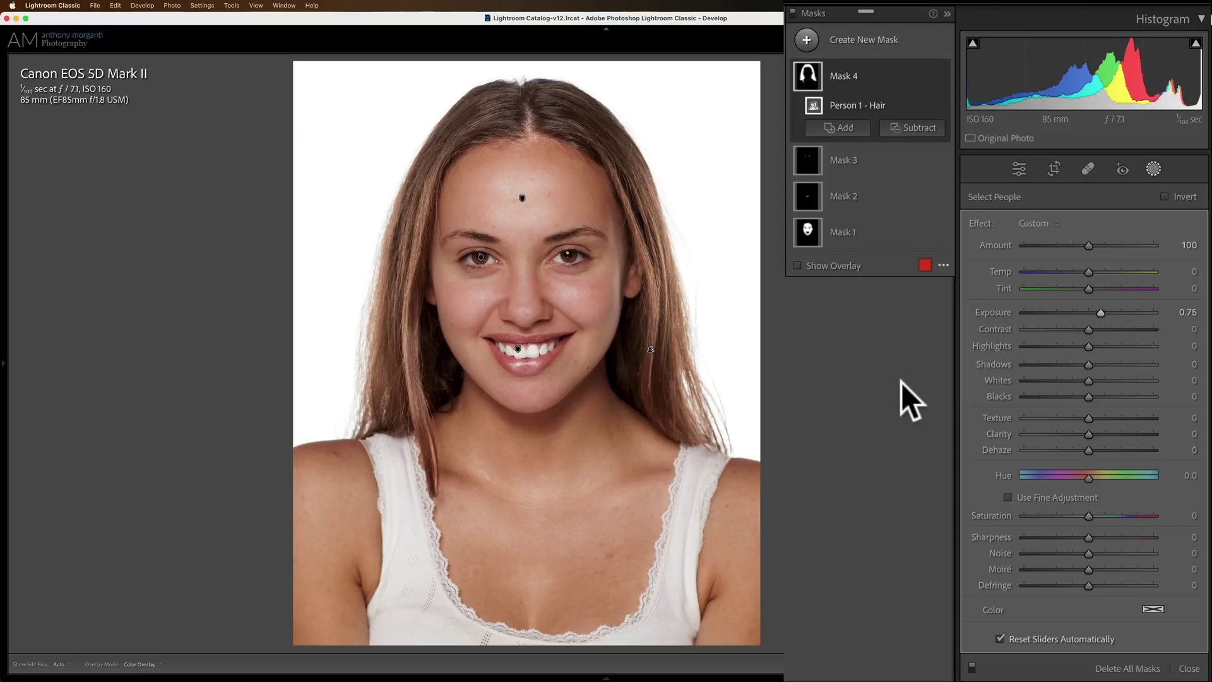
pyautogui.click(1154, 169)
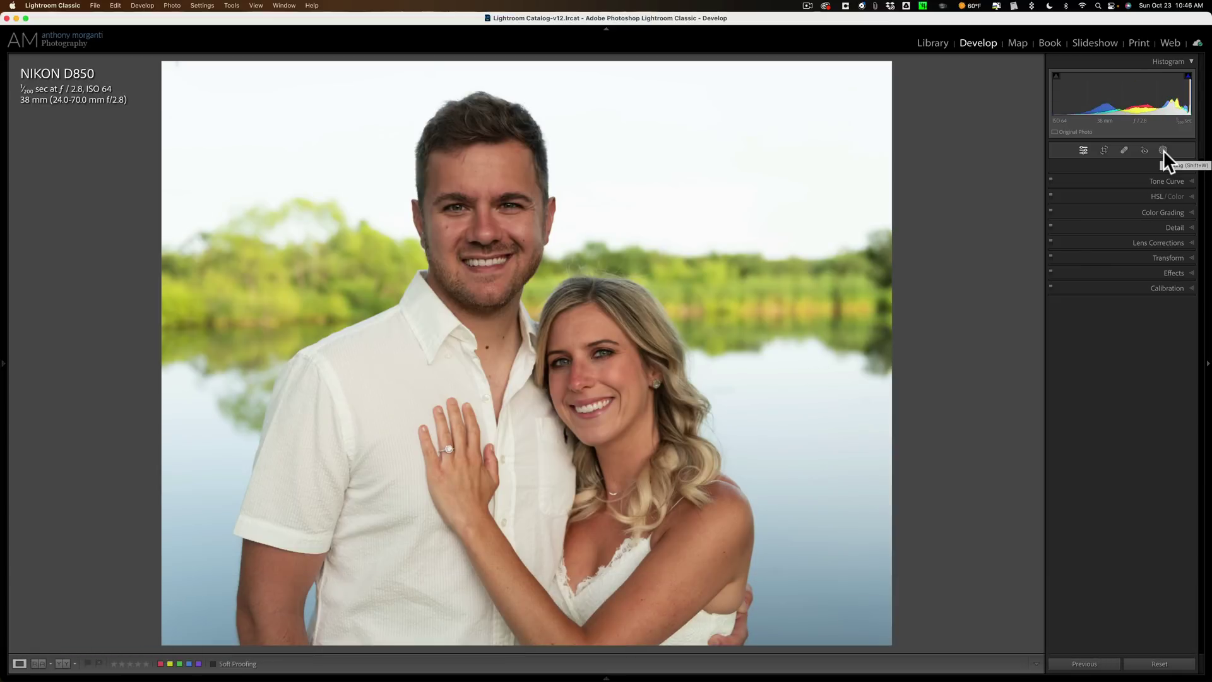
pyautogui.click(1166, 164)
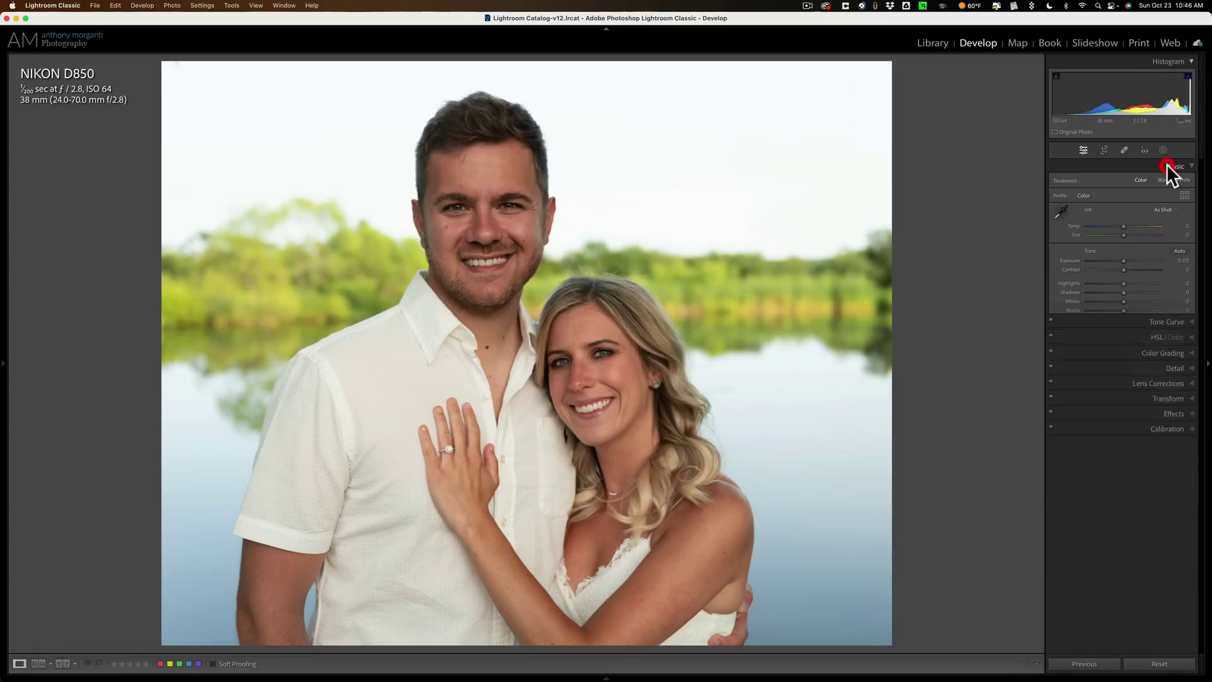
pyautogui.click(1169, 165)
pyautogui.click(1104, 149)
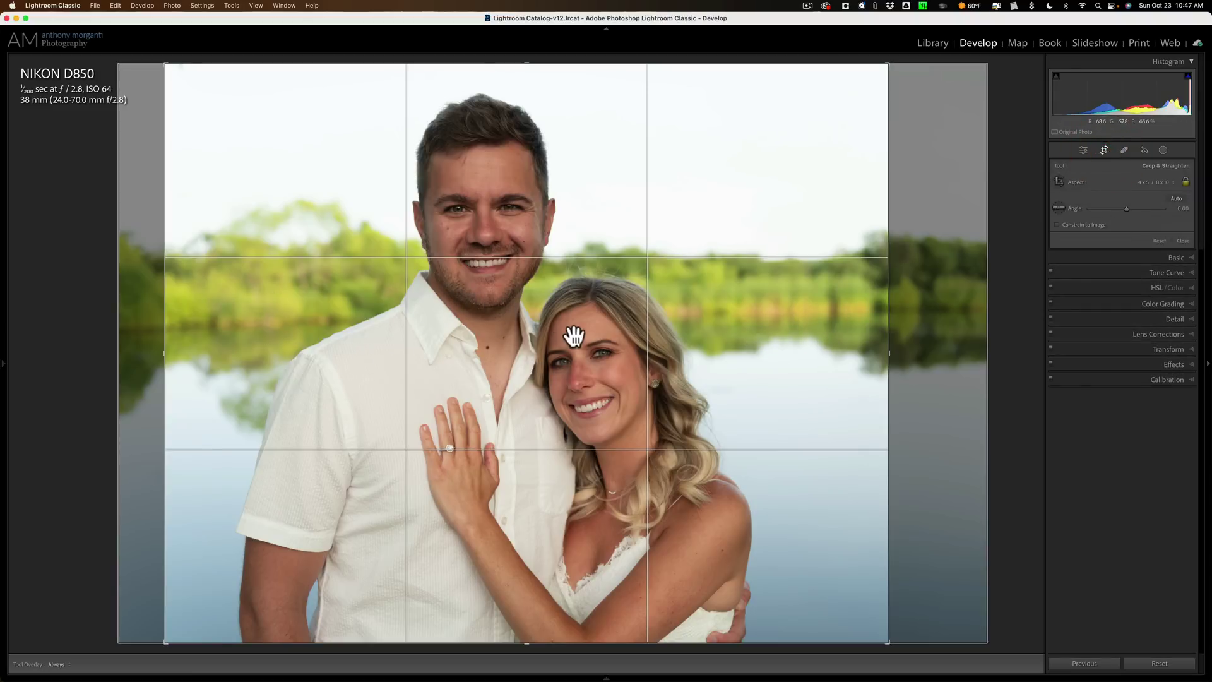
pyautogui.click(1105, 149)
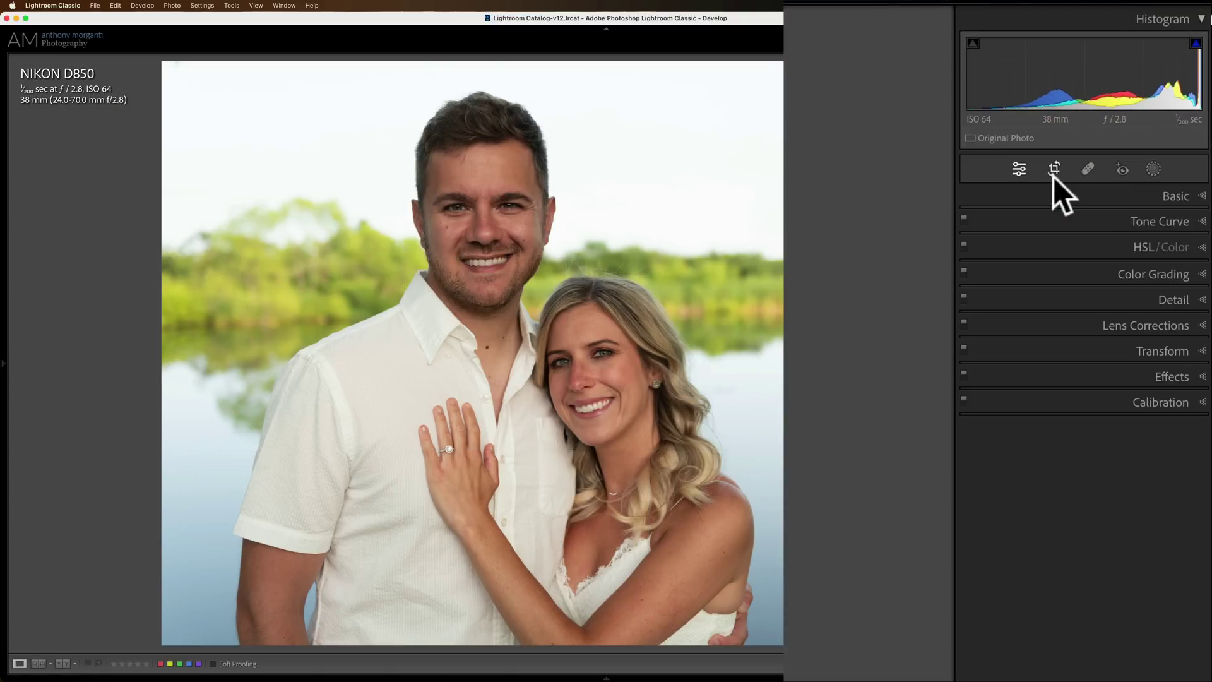
# Step: Create one people mask covering Person 1's face skin and body skin and apply the Soften Skin (Lite) effect to it
pyautogui.click(1149, 168)
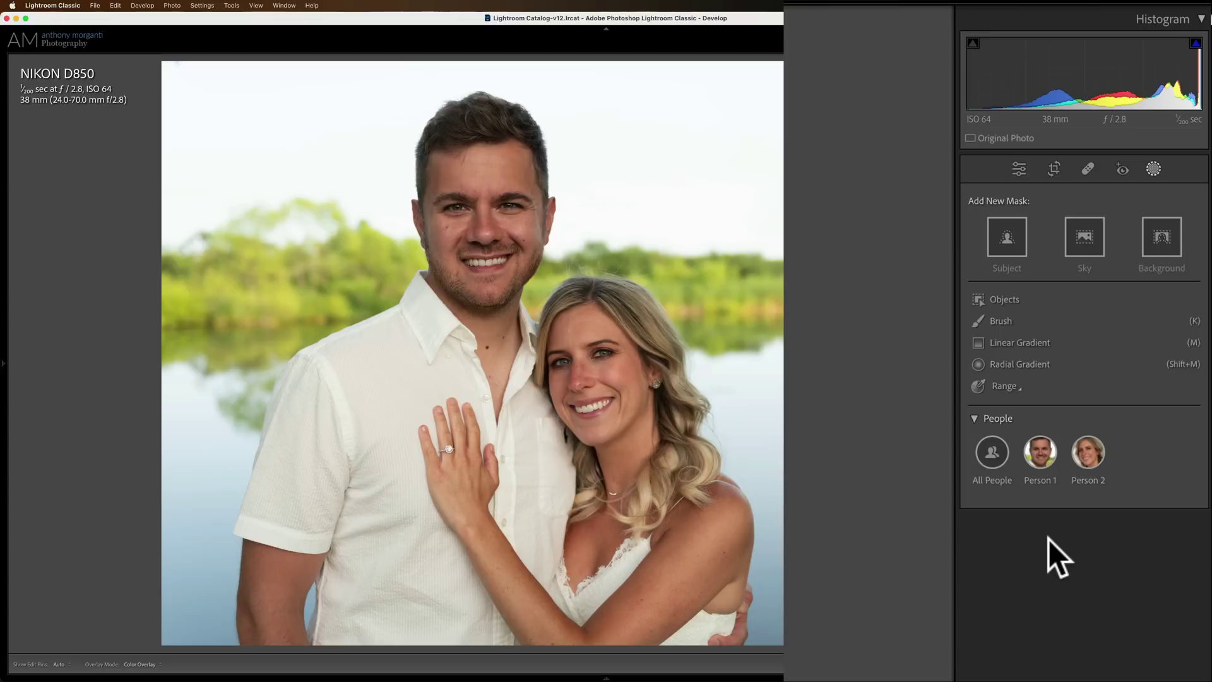
pyautogui.click(1038, 452)
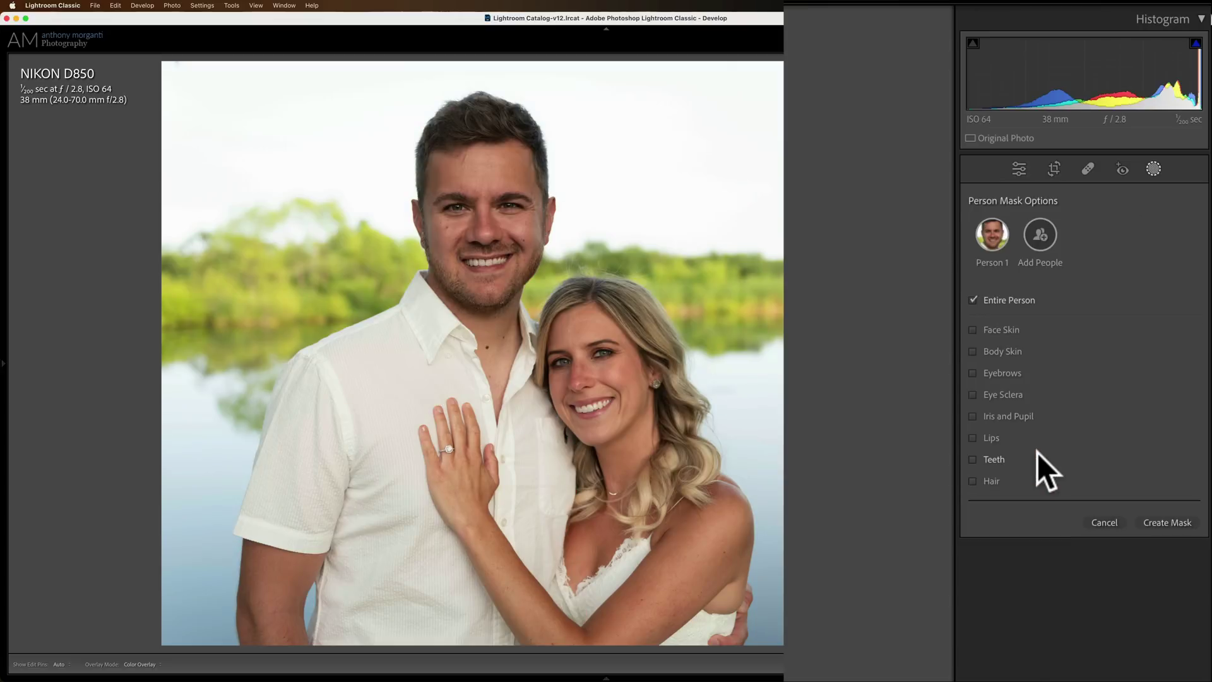
pyautogui.click(973, 329)
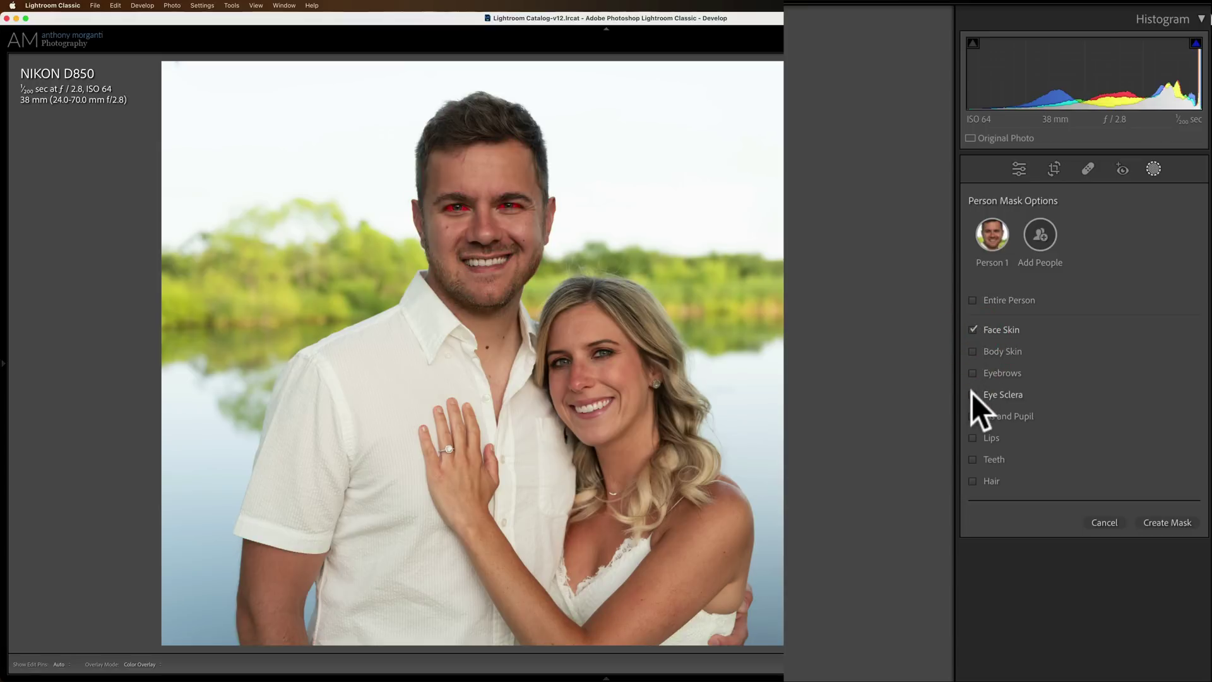
pyautogui.click(973, 351)
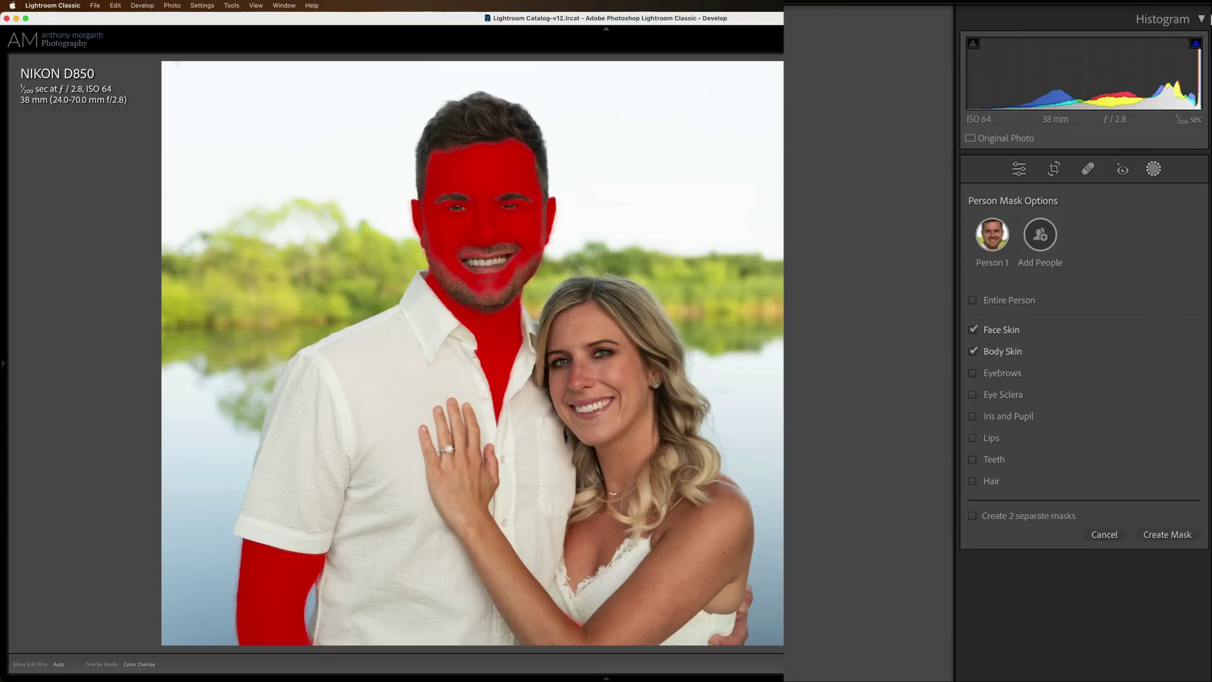
pyautogui.click(1161, 534)
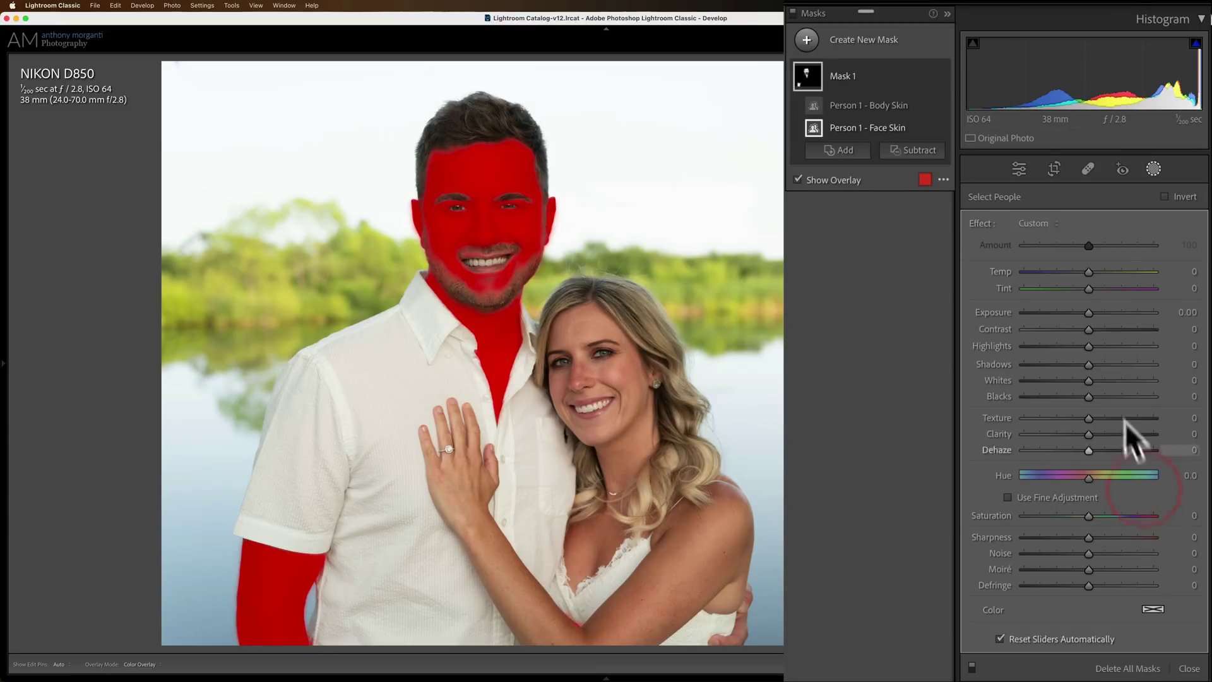
pyautogui.click(1040, 224)
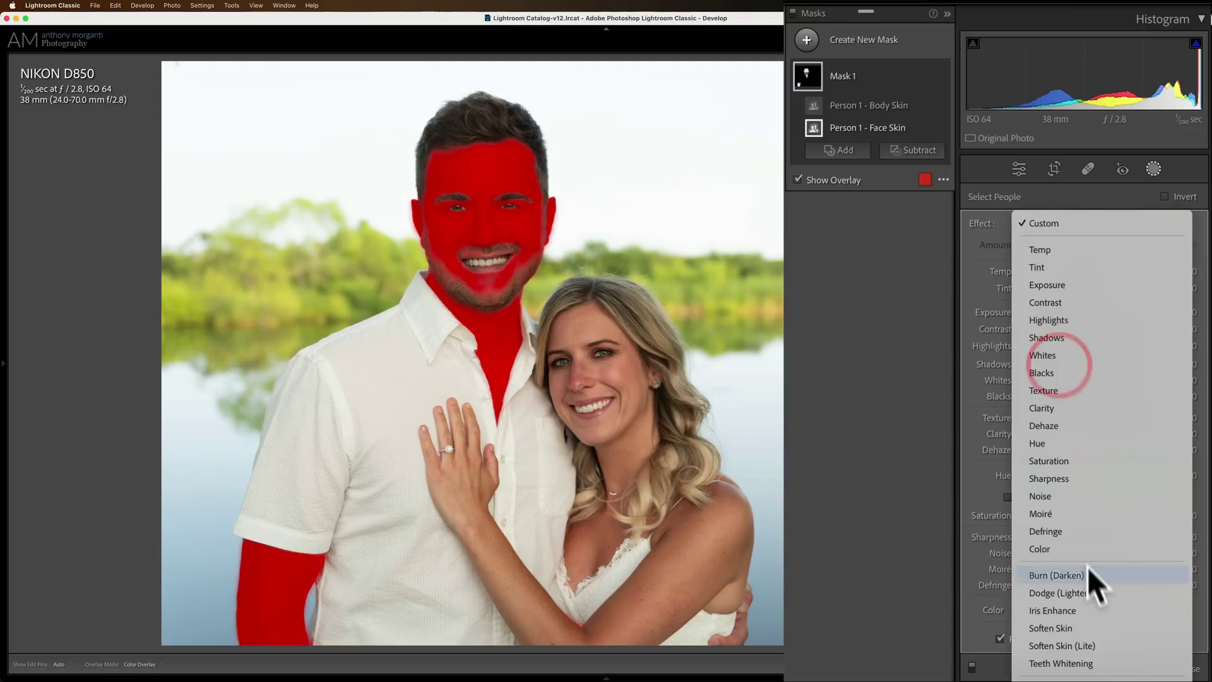
pyautogui.click(1074, 641)
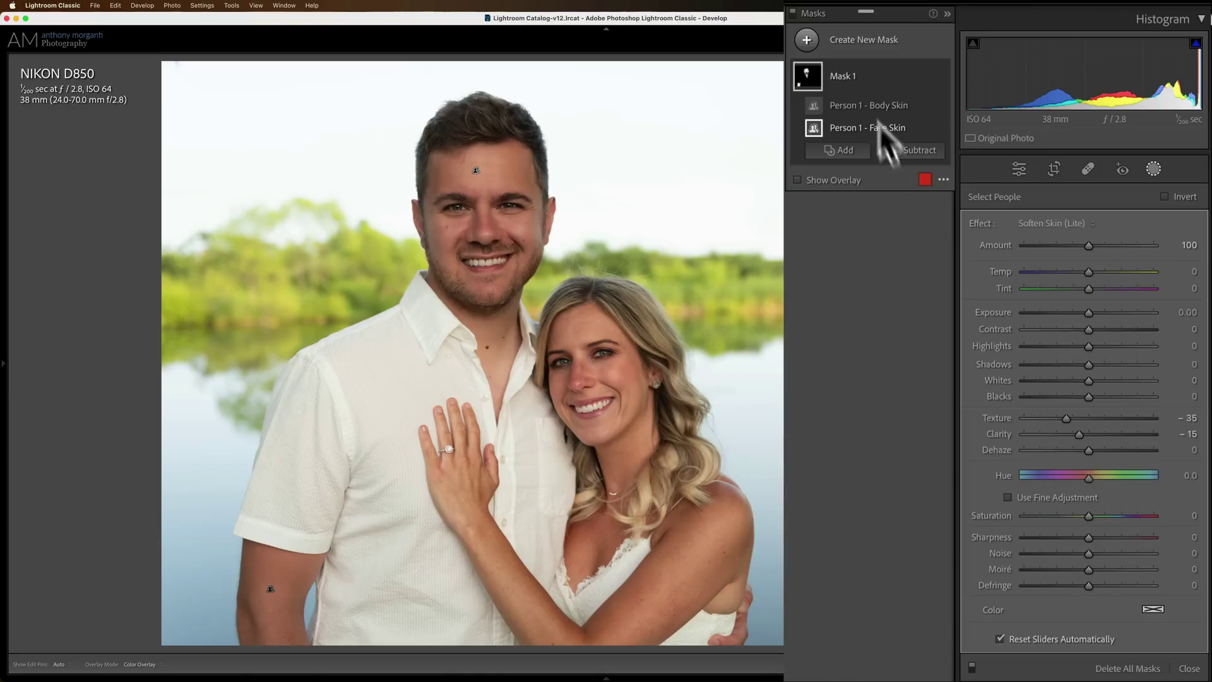
# Step: Add a new people mask of Person 1's teeth and apply the Teeth Whitening effect to it
pyautogui.click(808, 40)
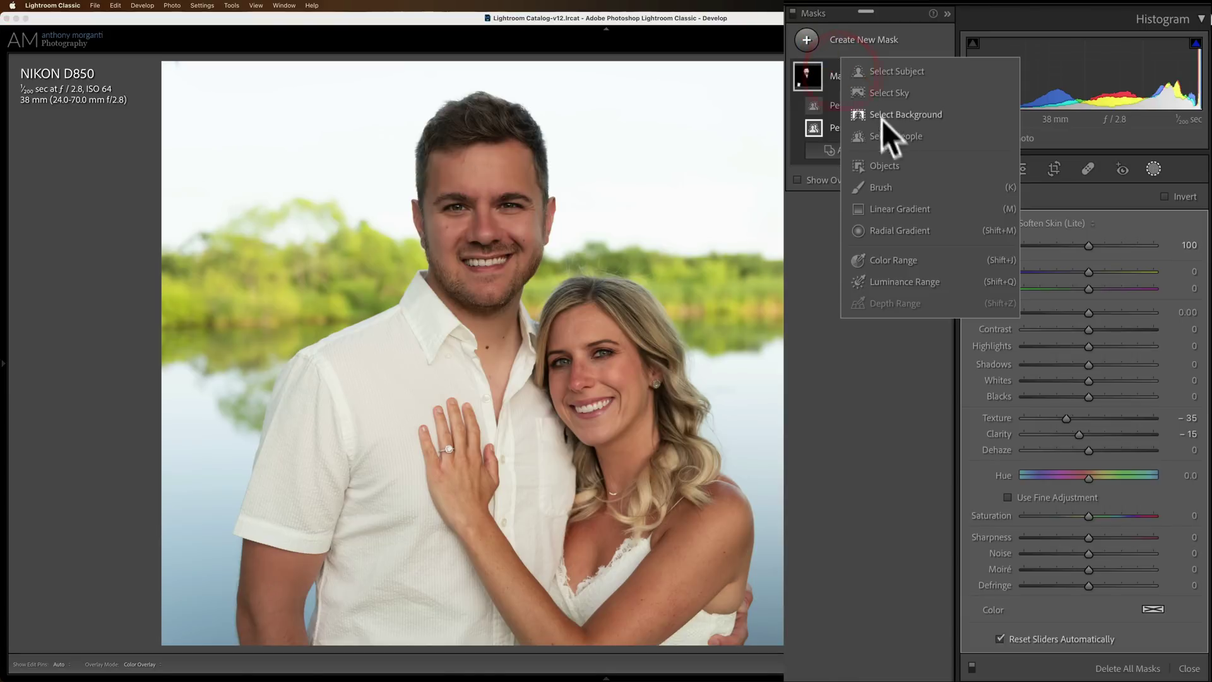
pyautogui.click(892, 134)
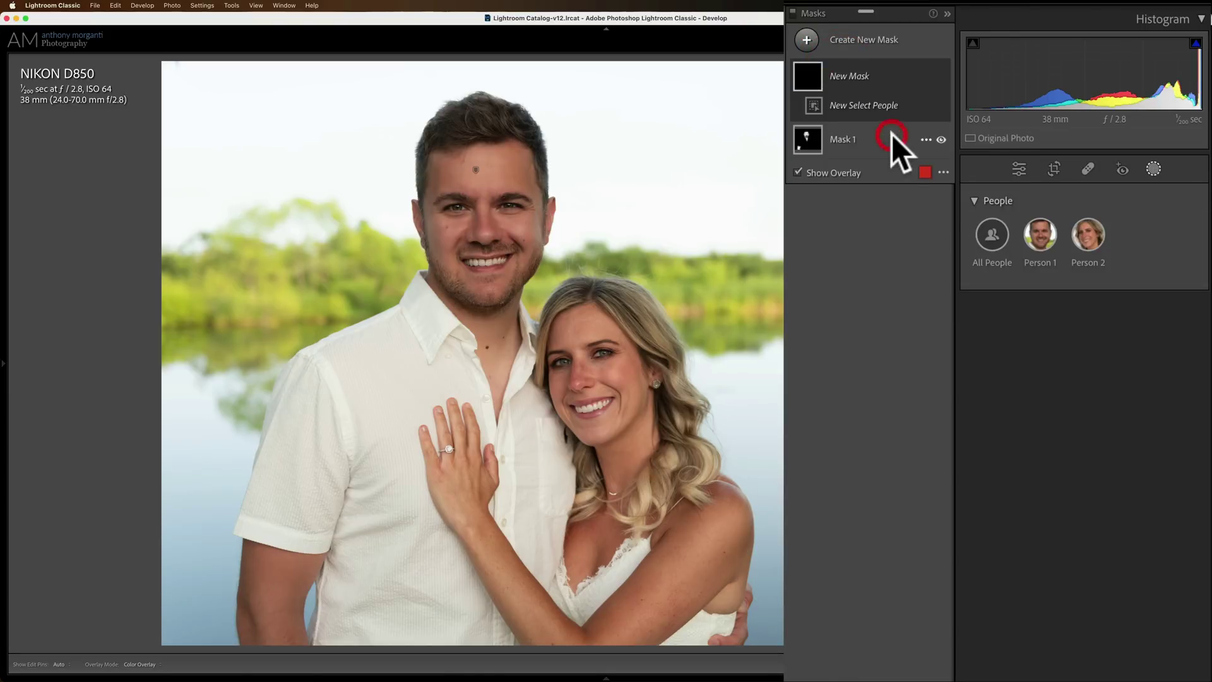
pyautogui.click(1041, 235)
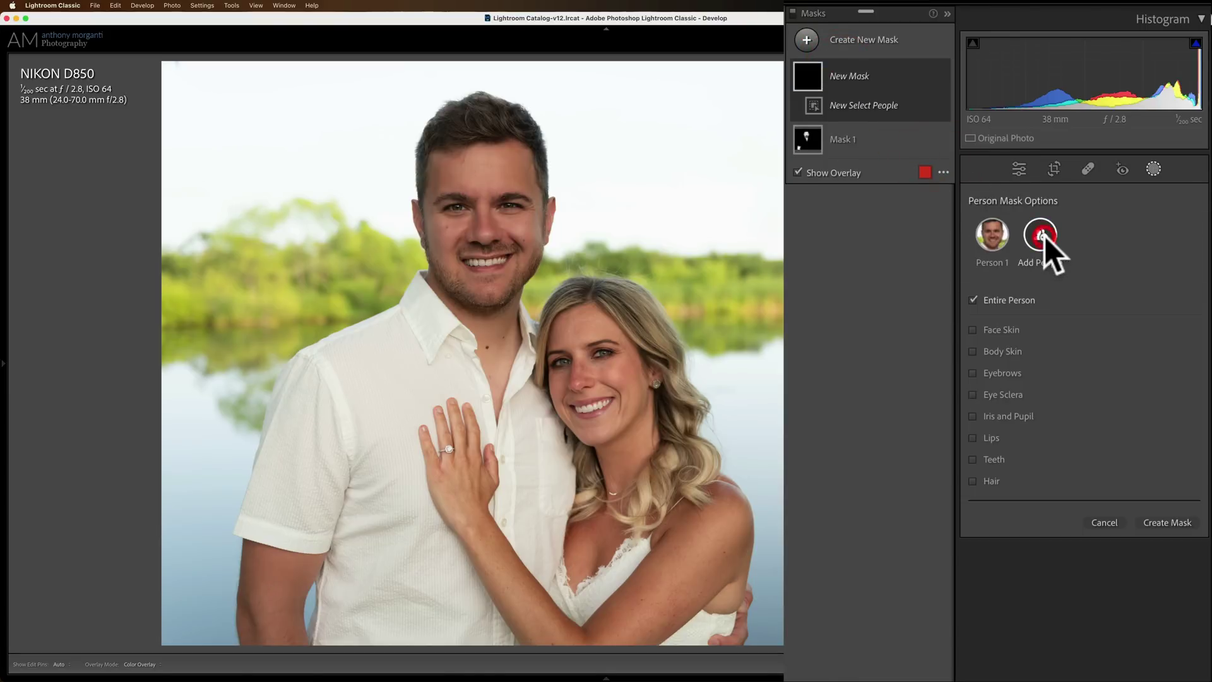
pyautogui.click(974, 459)
pyautogui.click(1154, 520)
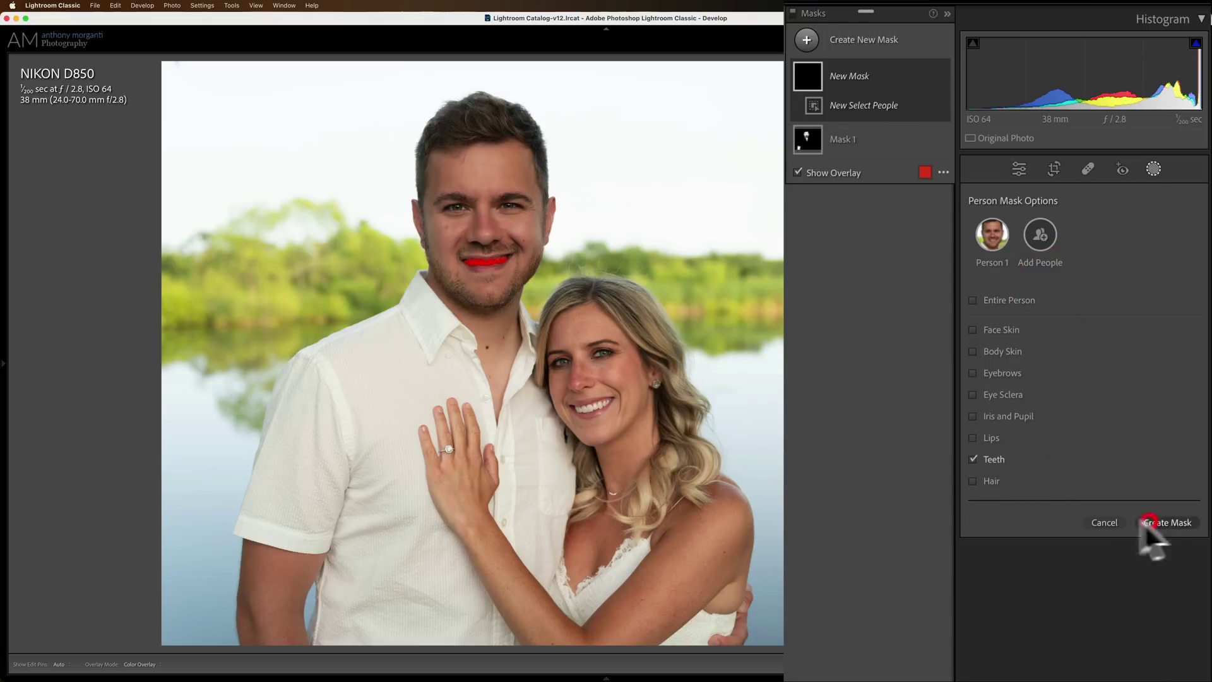
pyautogui.click(1037, 223)
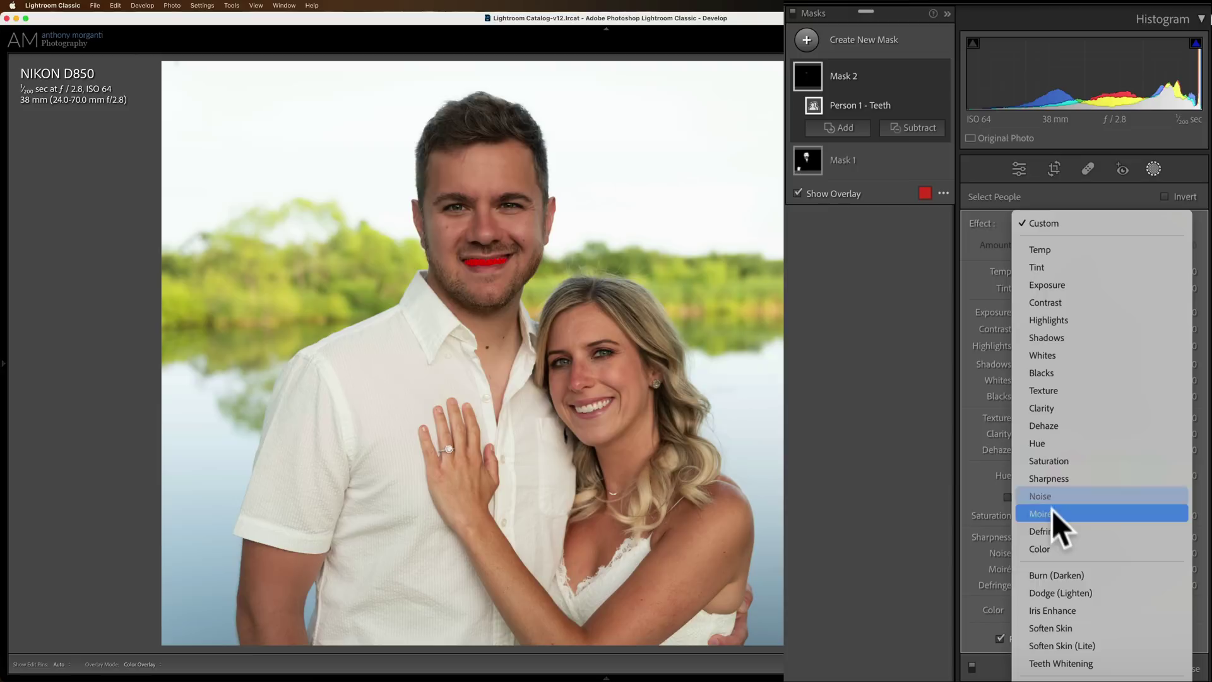
pyautogui.click(1035, 662)
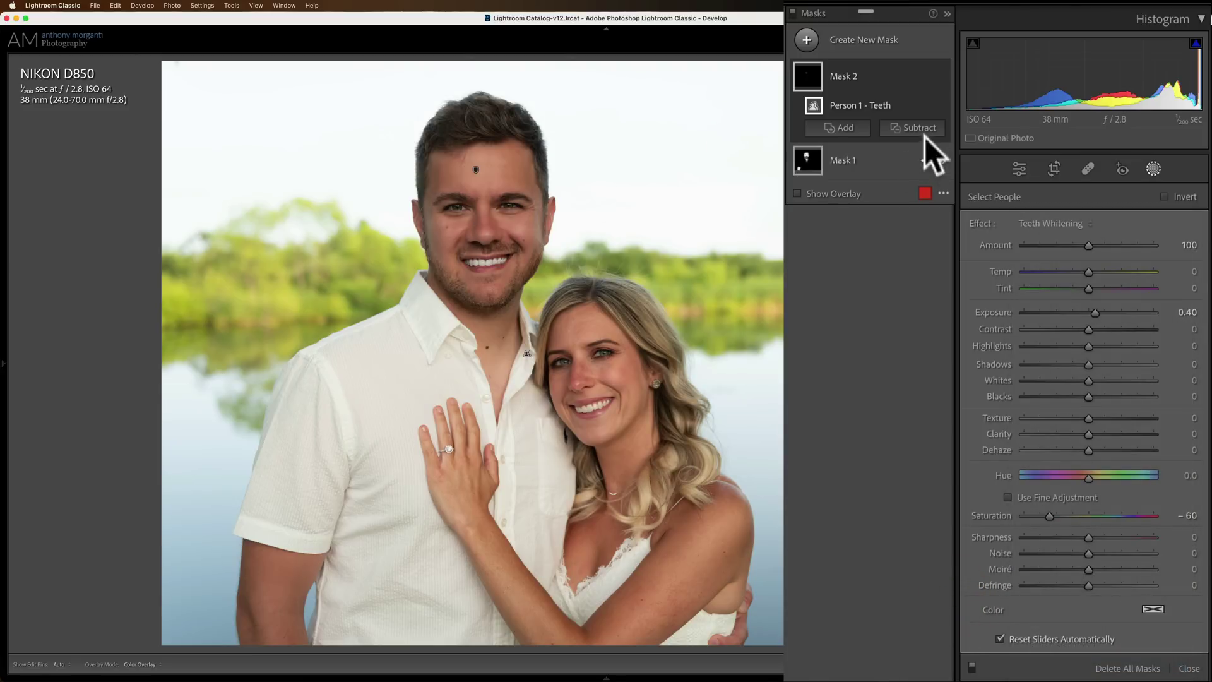
# Step: Add a new people mask that covers only Person 1's iris and pupil in the couple photo
pyautogui.click(807, 41)
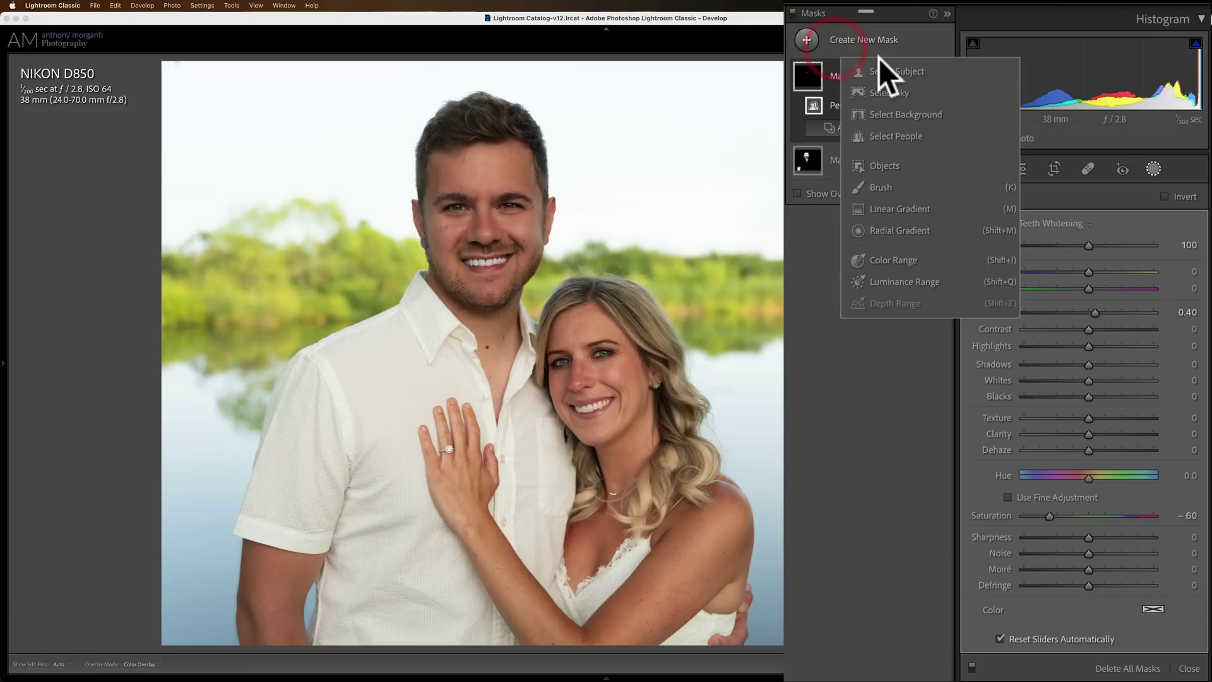
pyautogui.click(885, 135)
pyautogui.click(1041, 235)
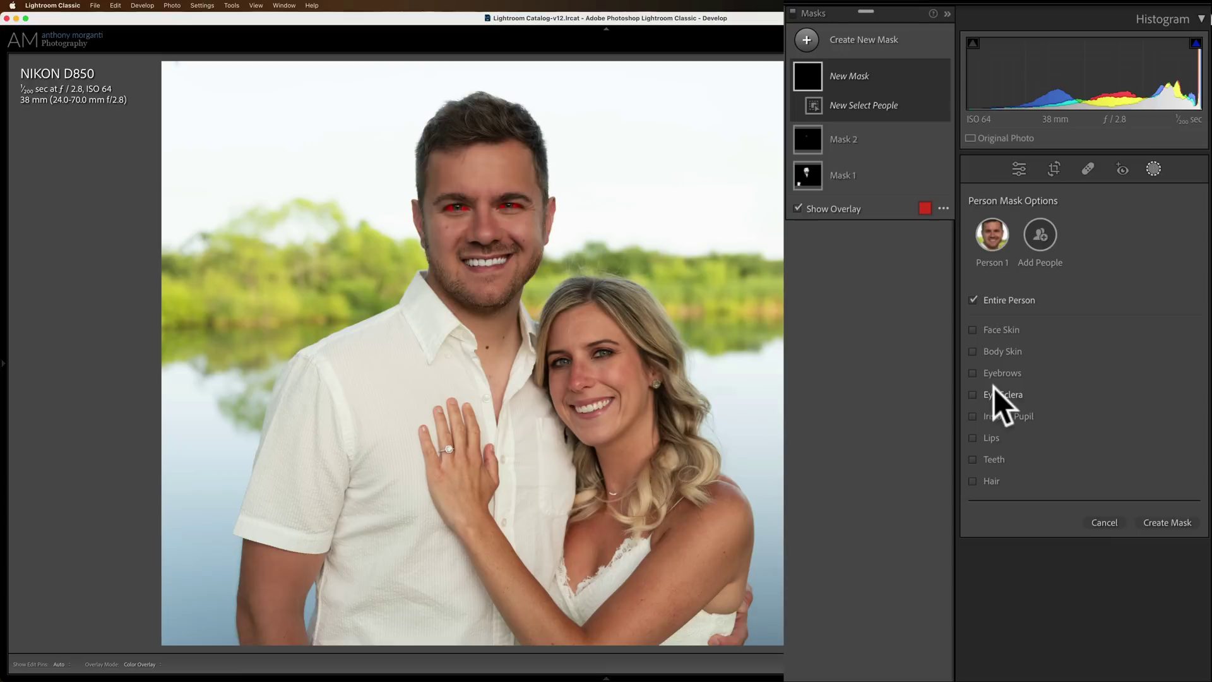
pyautogui.click(975, 414)
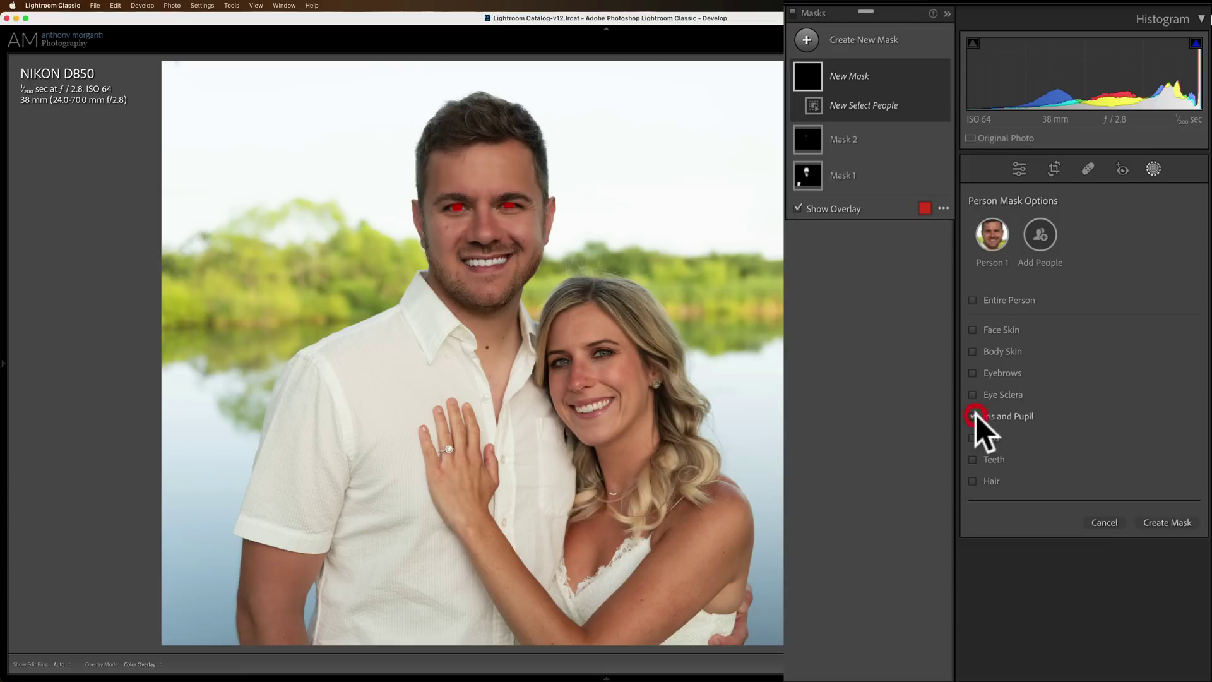
pyautogui.click(1158, 521)
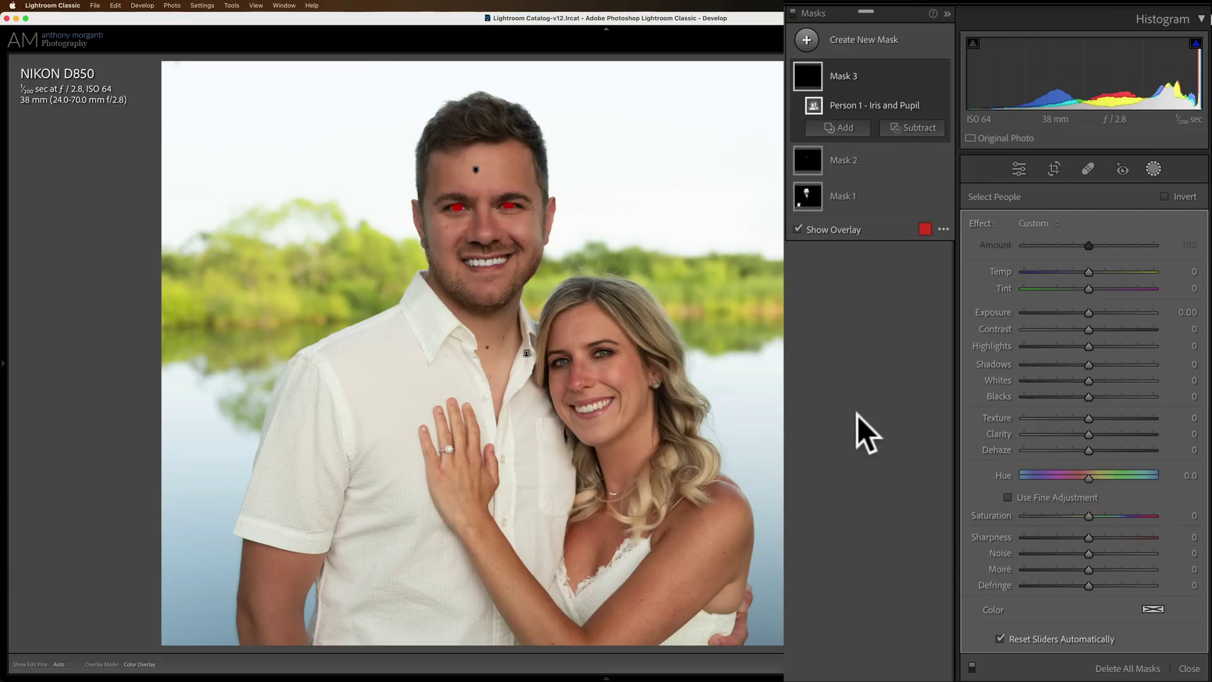
# Step: Apply the Iris Enhance effect to Person 1's iris and pupil mask and set its exposure to 0.36
pyautogui.click(1033, 222)
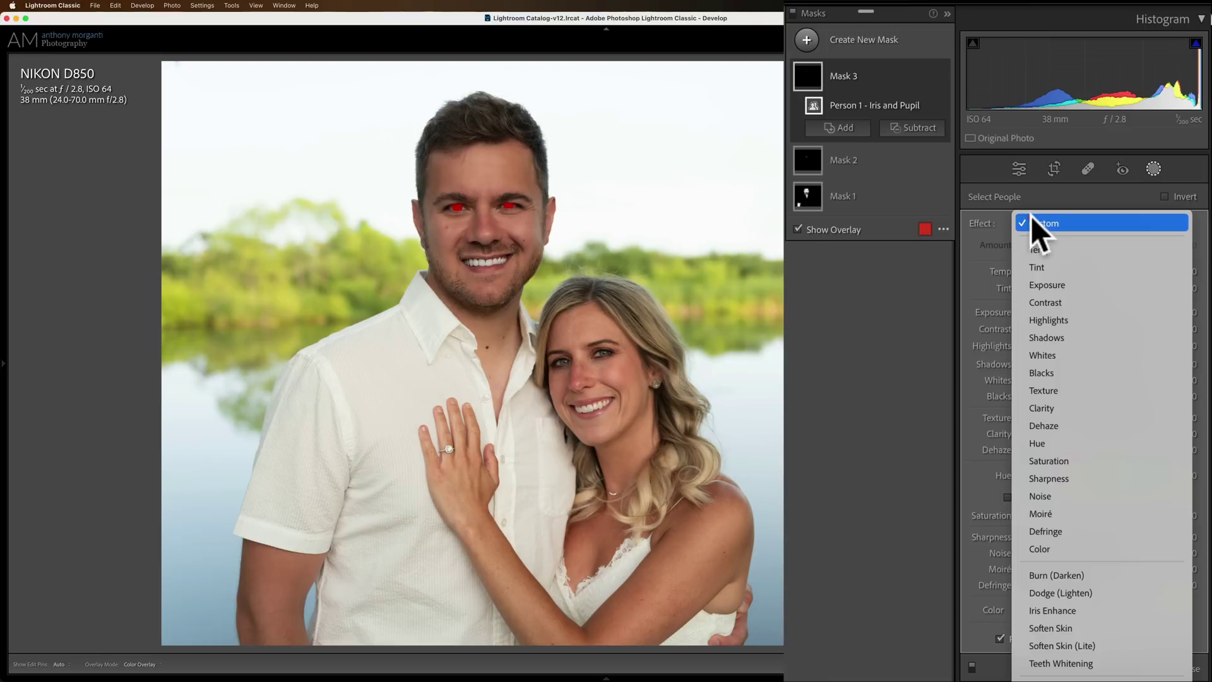
pyautogui.click(1043, 608)
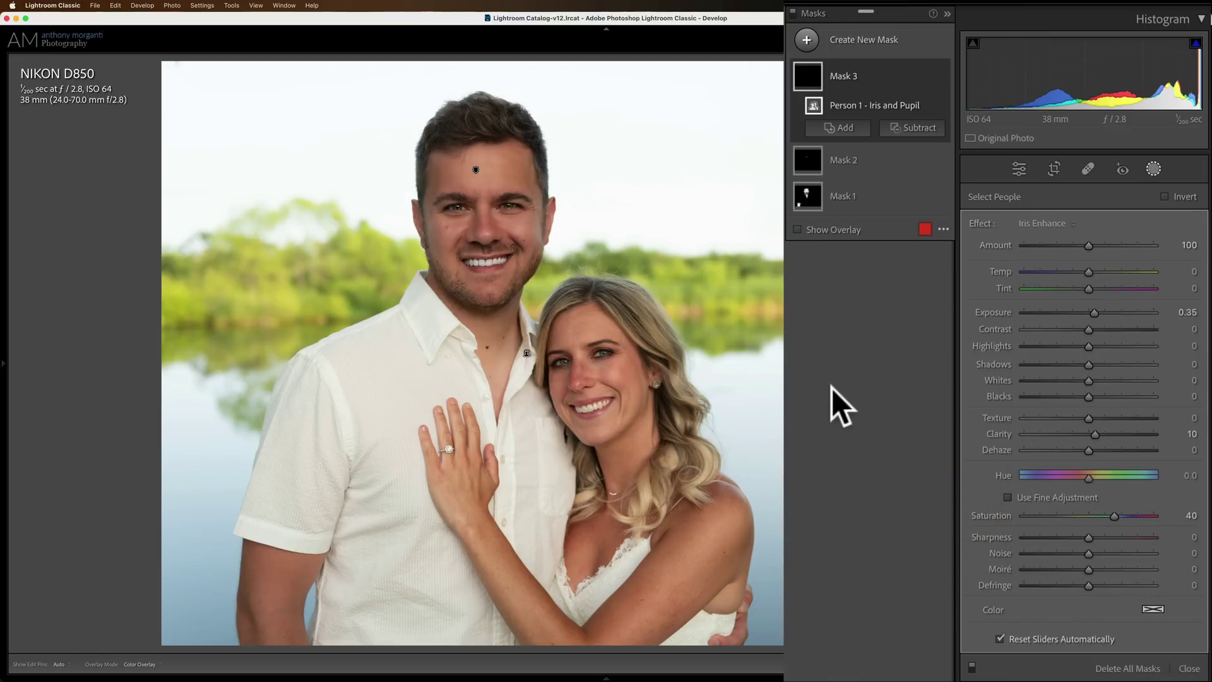
pyautogui.moveTo(1094, 309)
pyautogui.mouseDown()
pyautogui.moveTo(1103, 309)
pyautogui.moveTo(1093, 309)
pyautogui.mouseUp()
# Step: Add a new people mask covering Person 2's face skin and body skin as a single mask
pyautogui.click(807, 35)
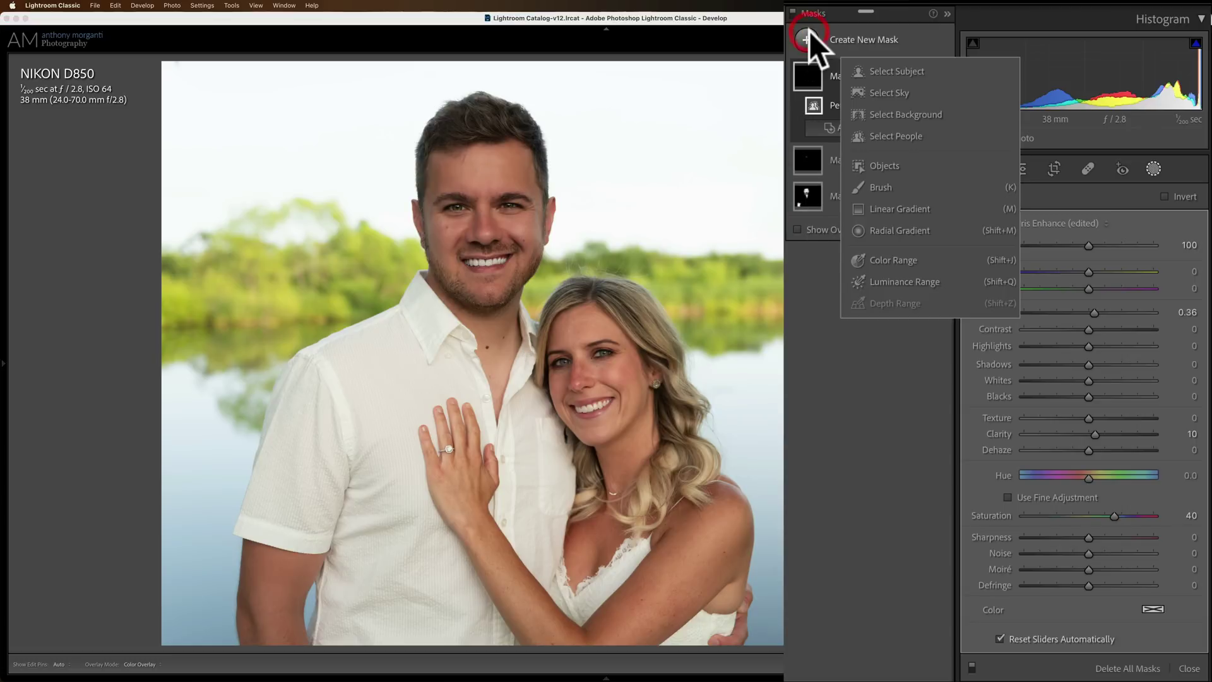
pyautogui.click(872, 138)
pyautogui.click(1085, 237)
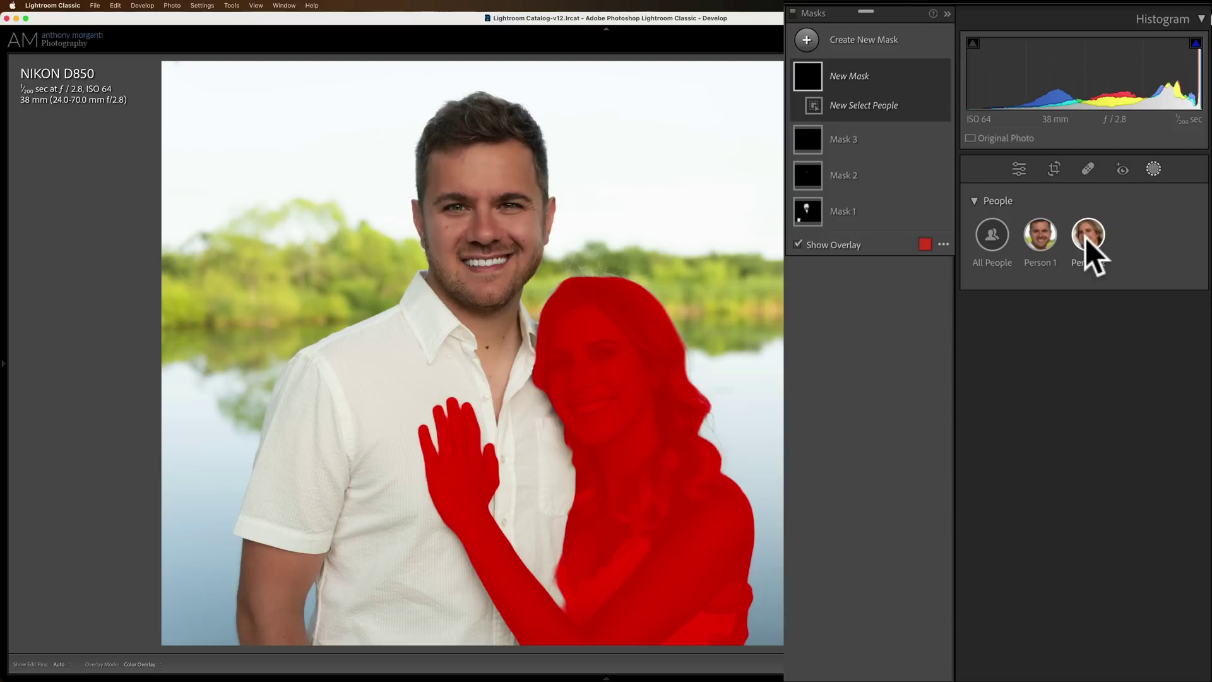
pyautogui.click(1085, 237)
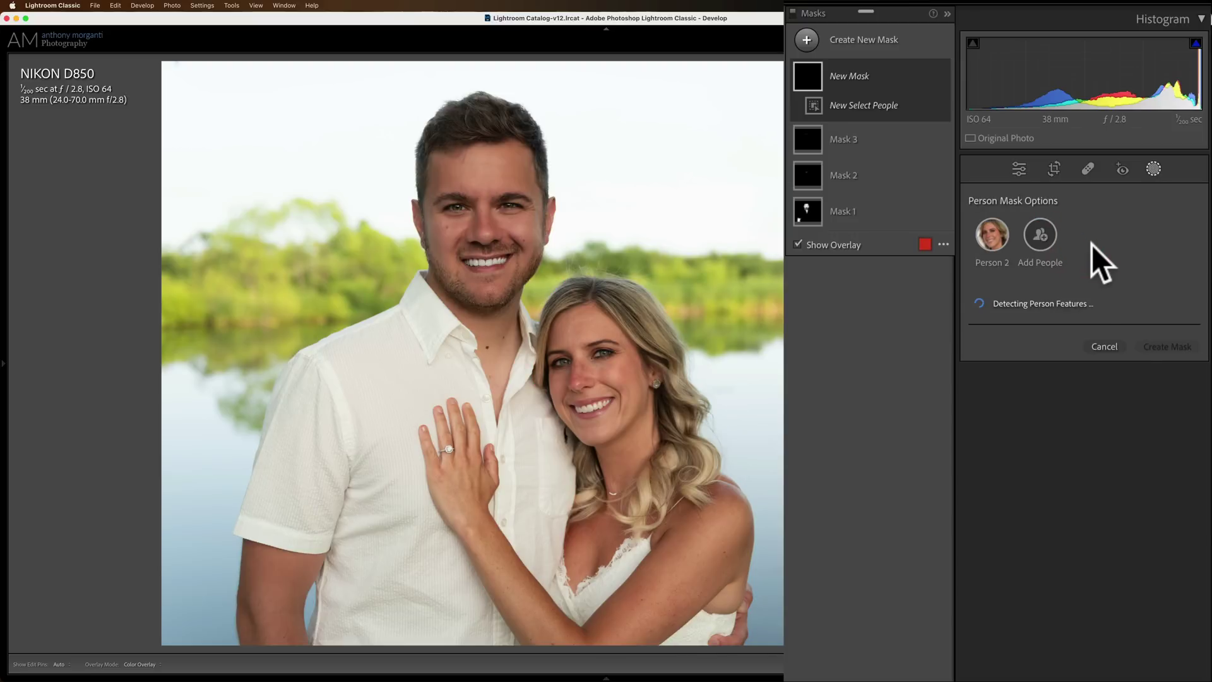
pyautogui.click(995, 328)
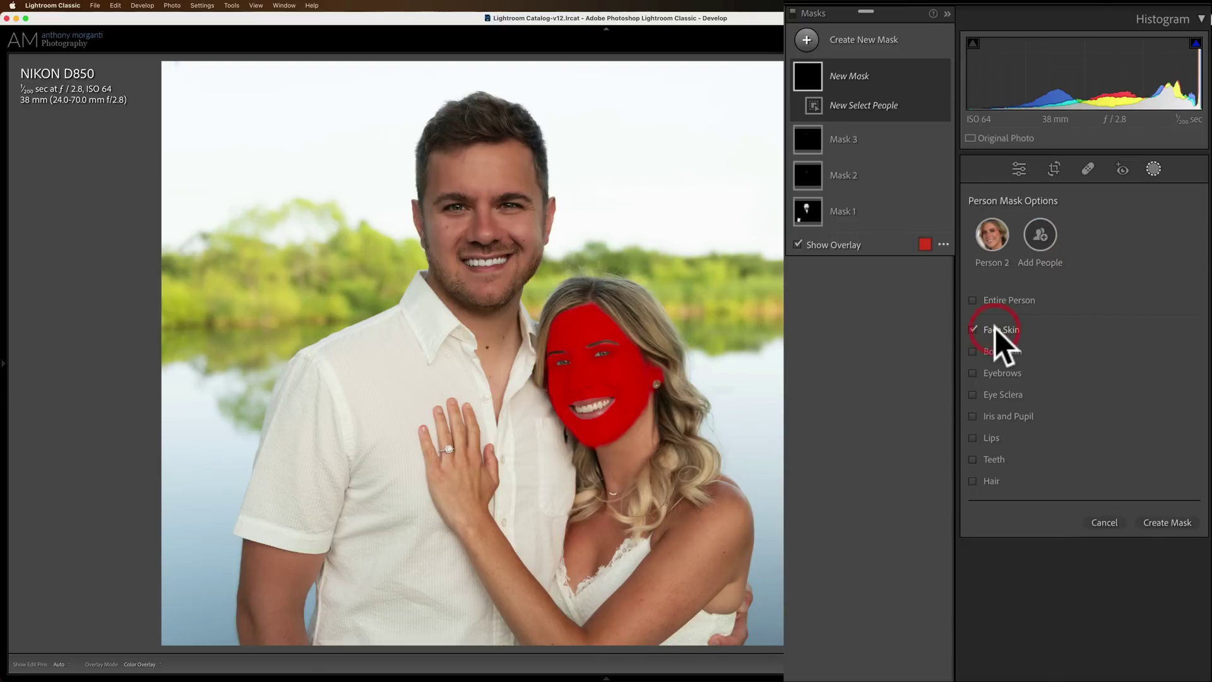
pyautogui.click(987, 349)
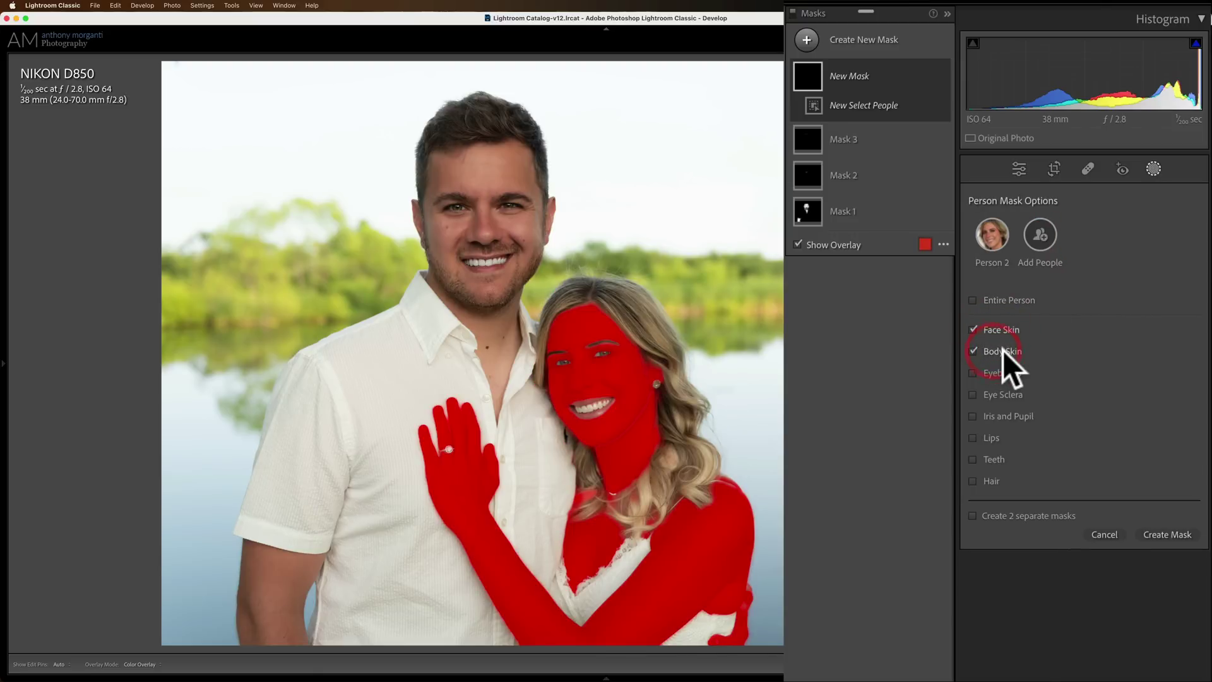
pyautogui.click(1168, 534)
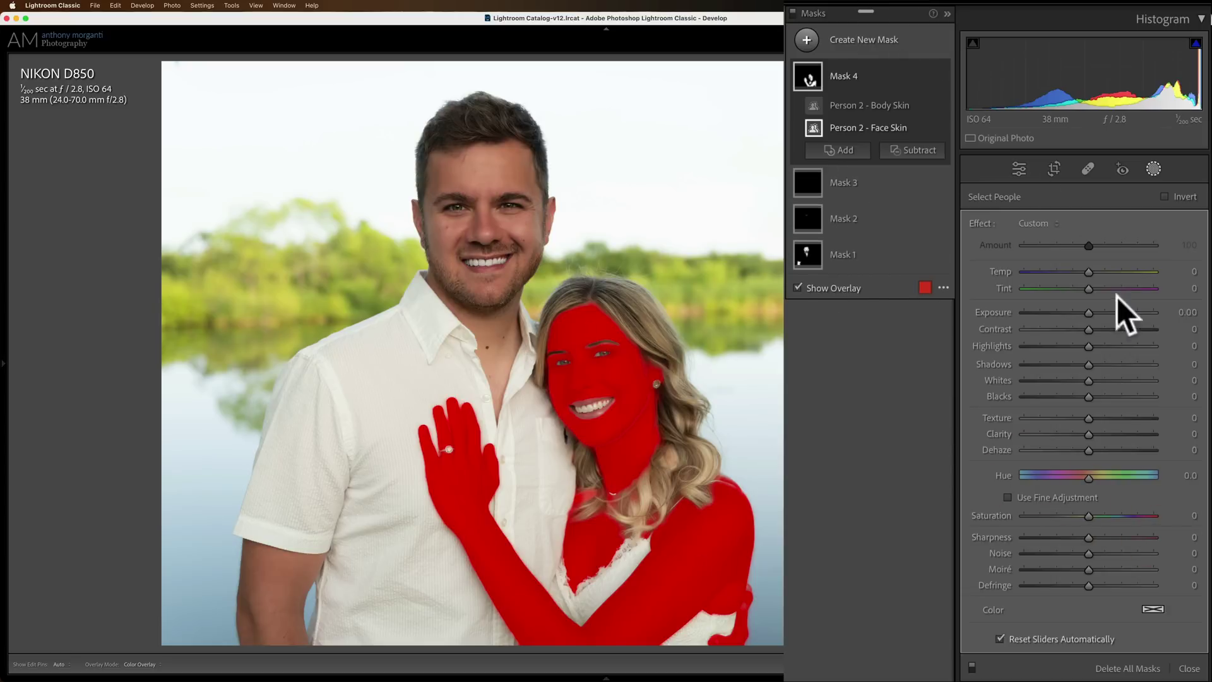
# Step: Try raising the exposure of Person 2's skin mask to about 0.66
pyautogui.click(1038, 223)
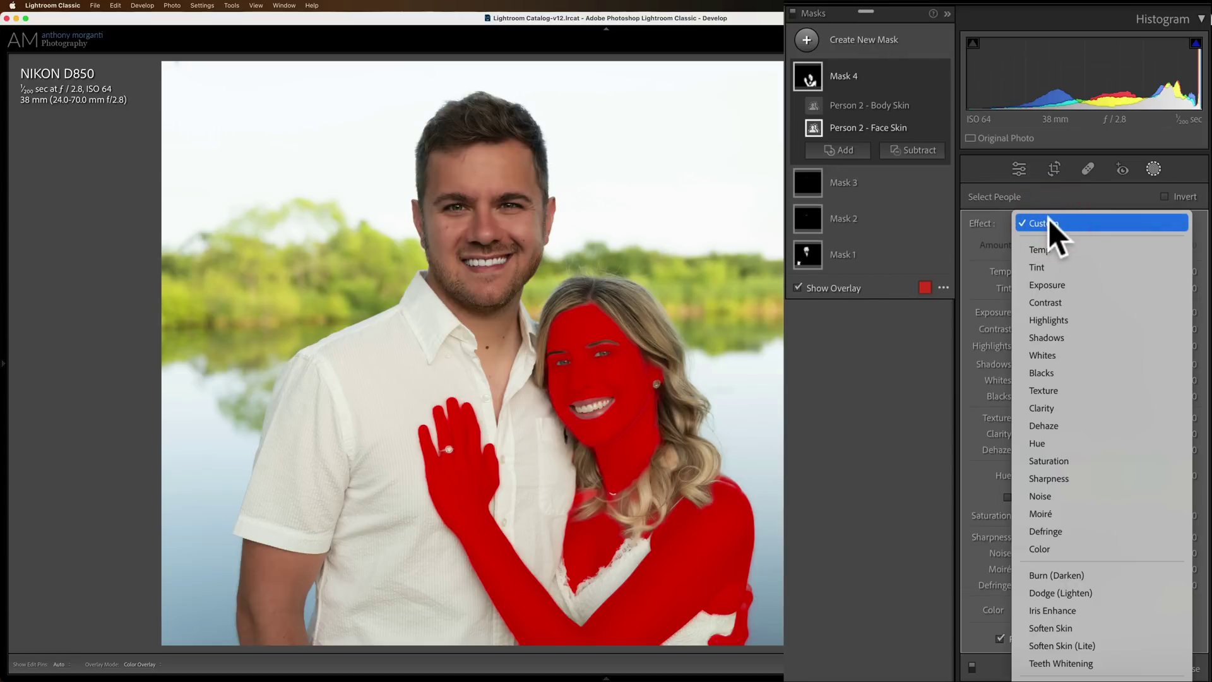
pyautogui.click(899, 410)
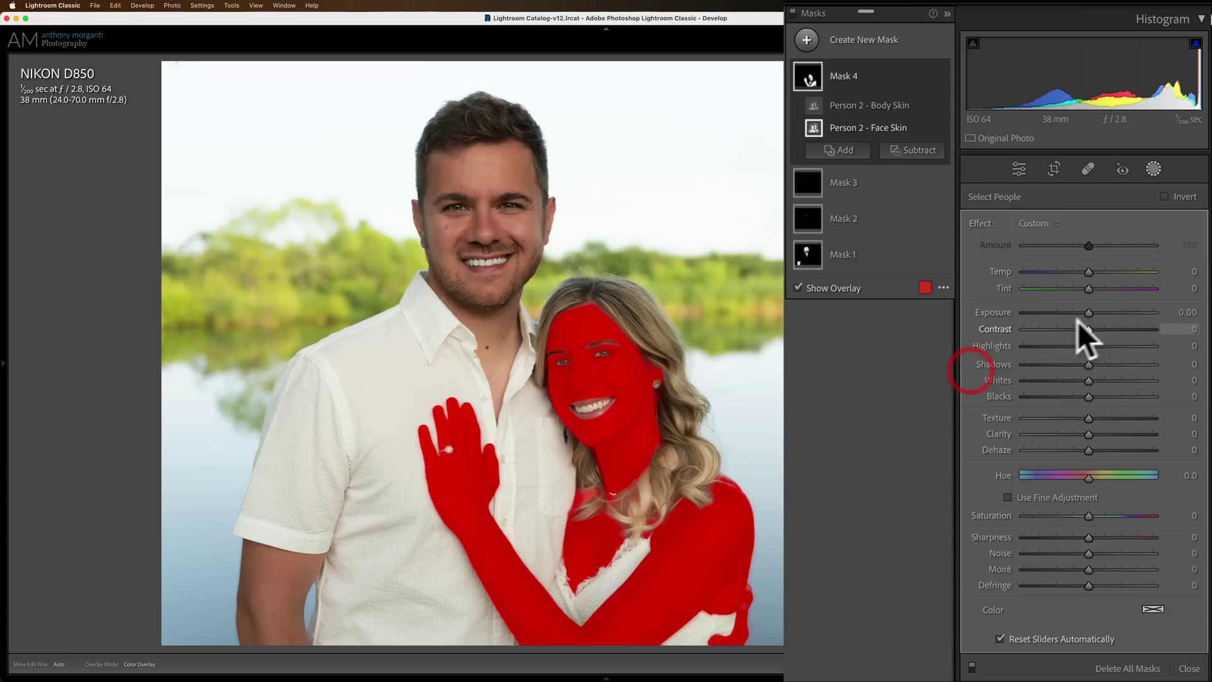
pyautogui.moveTo(1086, 311)
pyautogui.mouseDown()
pyautogui.moveTo(1177, 316)
pyautogui.moveTo(1097, 314)
pyautogui.mouseUp()
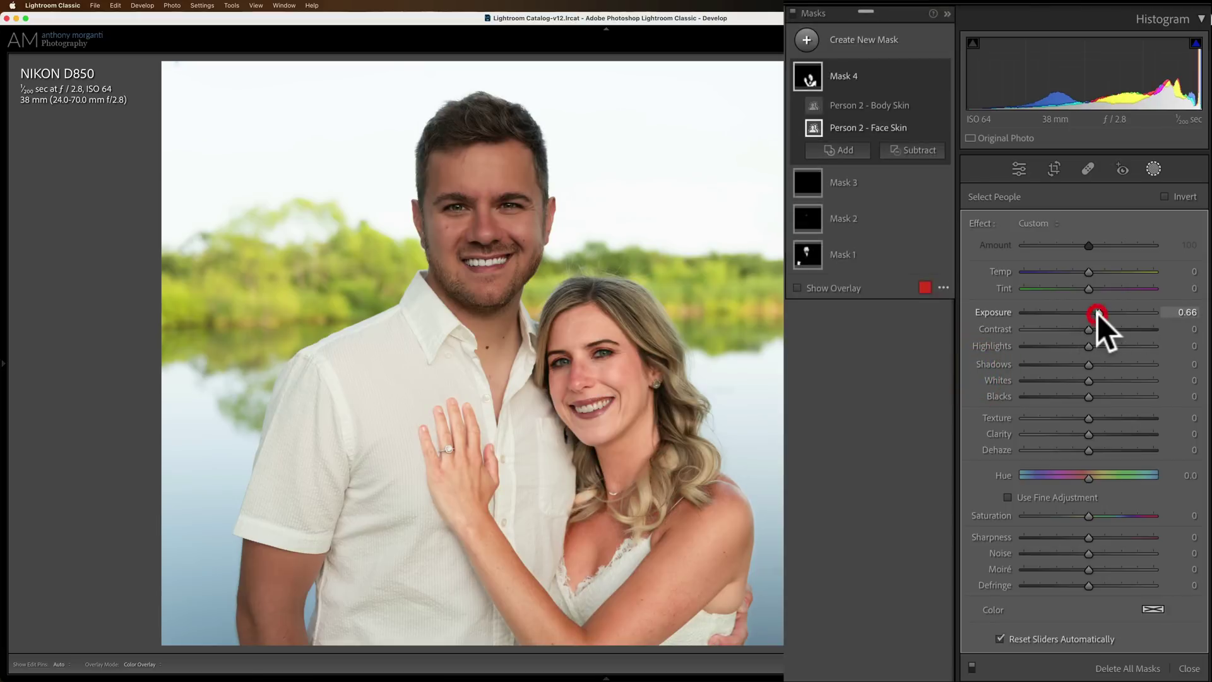
# Step: Apply the Soften Skin (Lite) effect to Person 2's skin mask and hide the mask overlay
pyautogui.click(1046, 221)
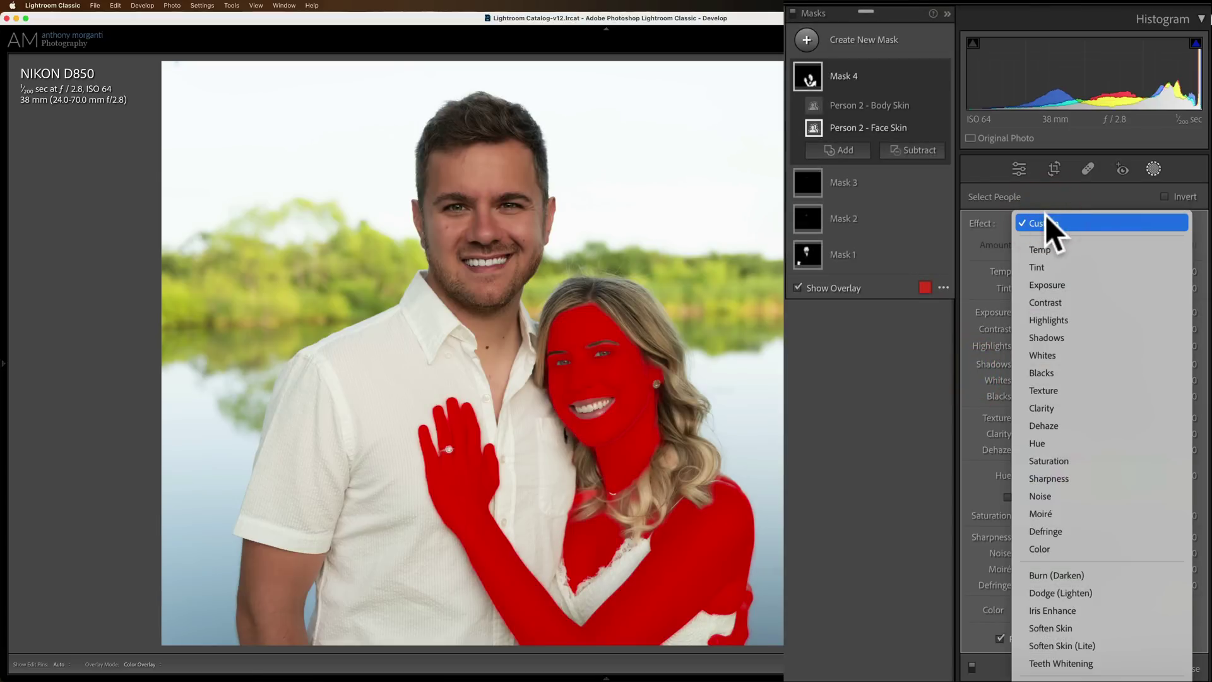
pyautogui.click(1071, 646)
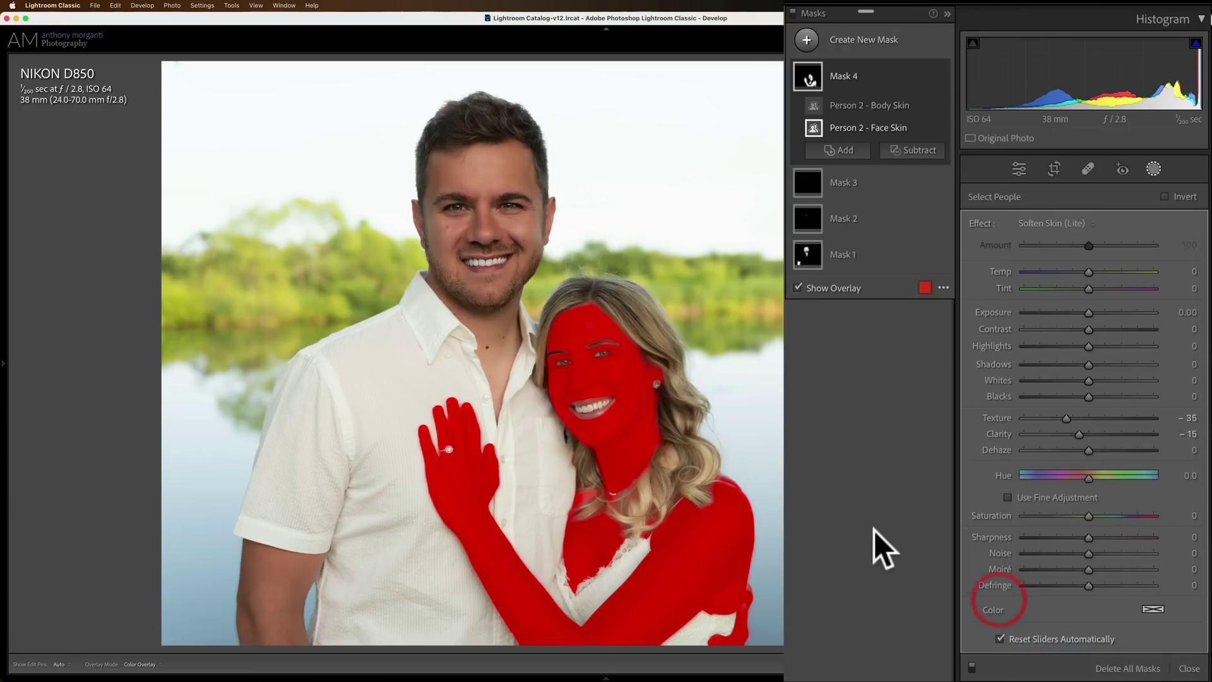
pyautogui.press('o')
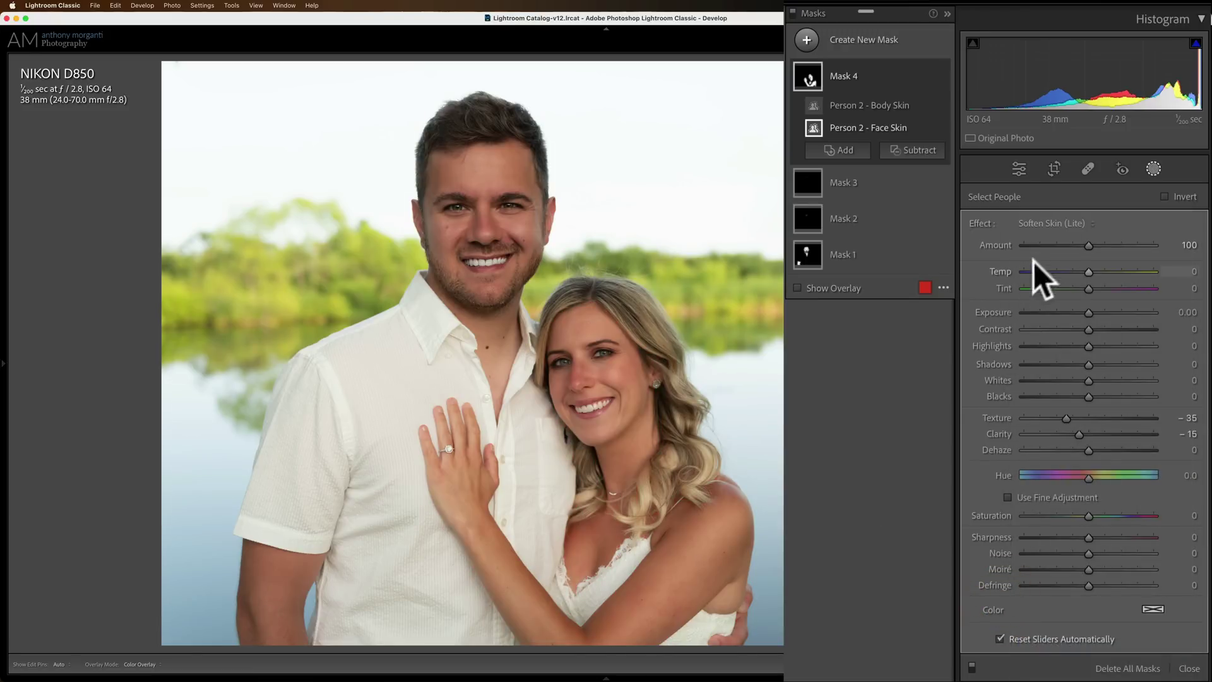
# Step: Add a new people mask covering only Person 2's teeth
pyautogui.click(808, 39)
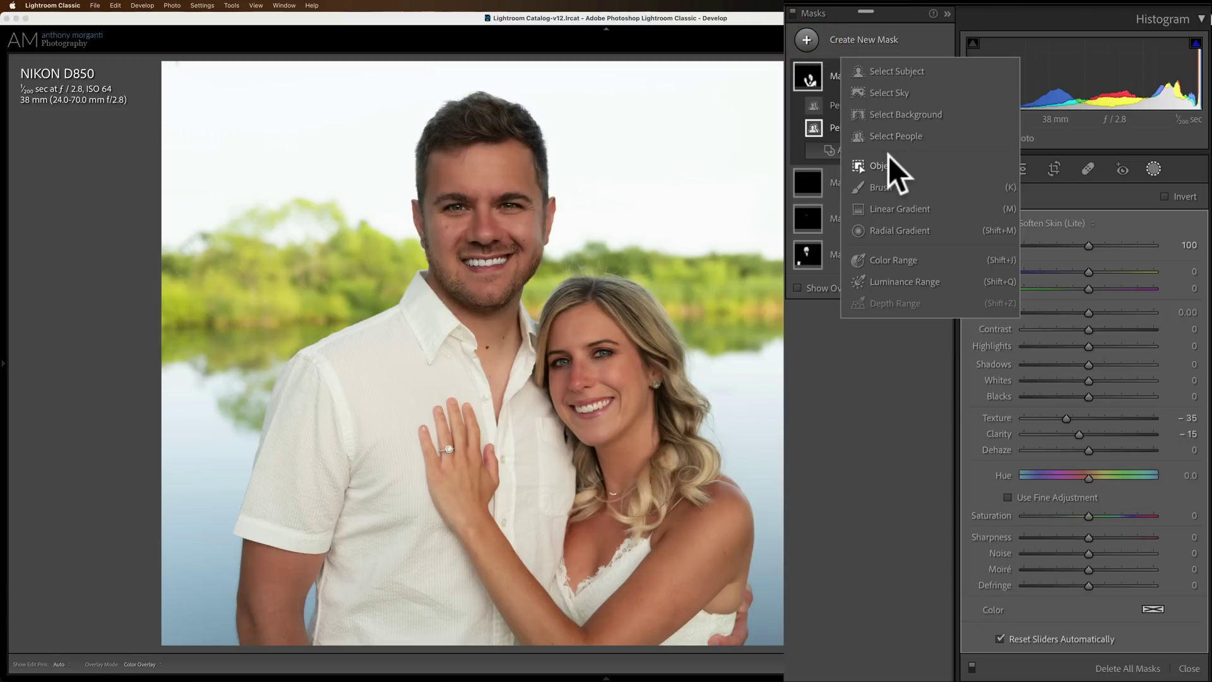
pyautogui.click(887, 135)
pyautogui.click(1090, 235)
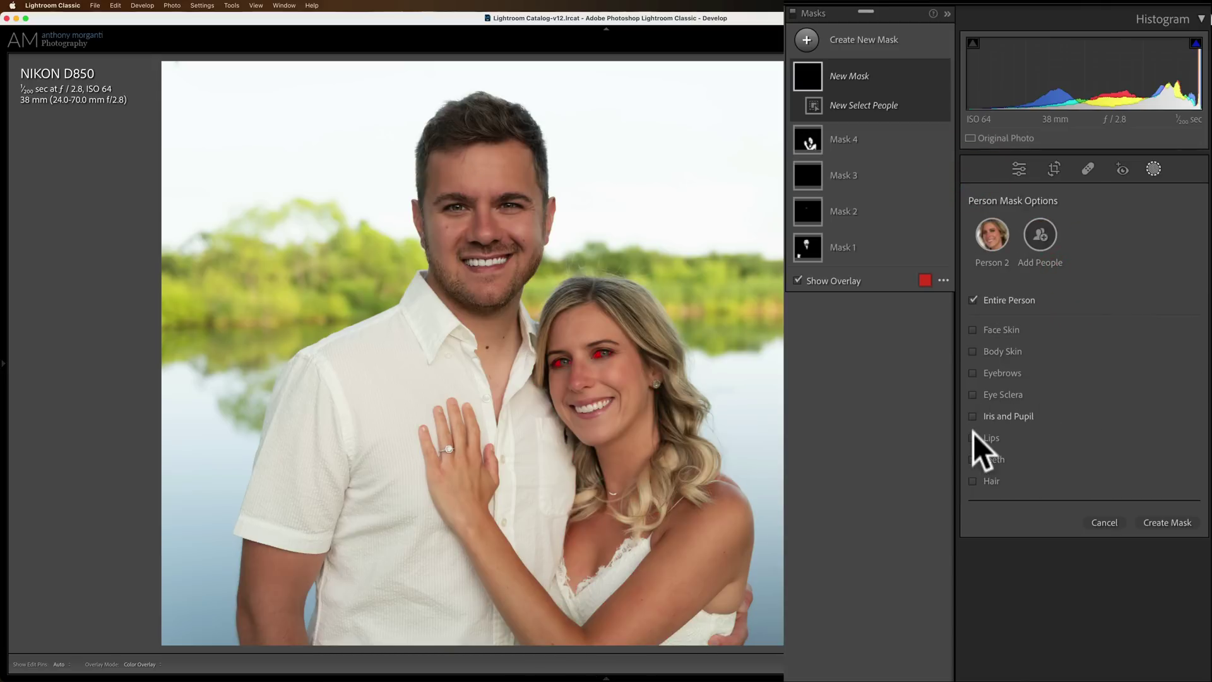
pyautogui.click(974, 458)
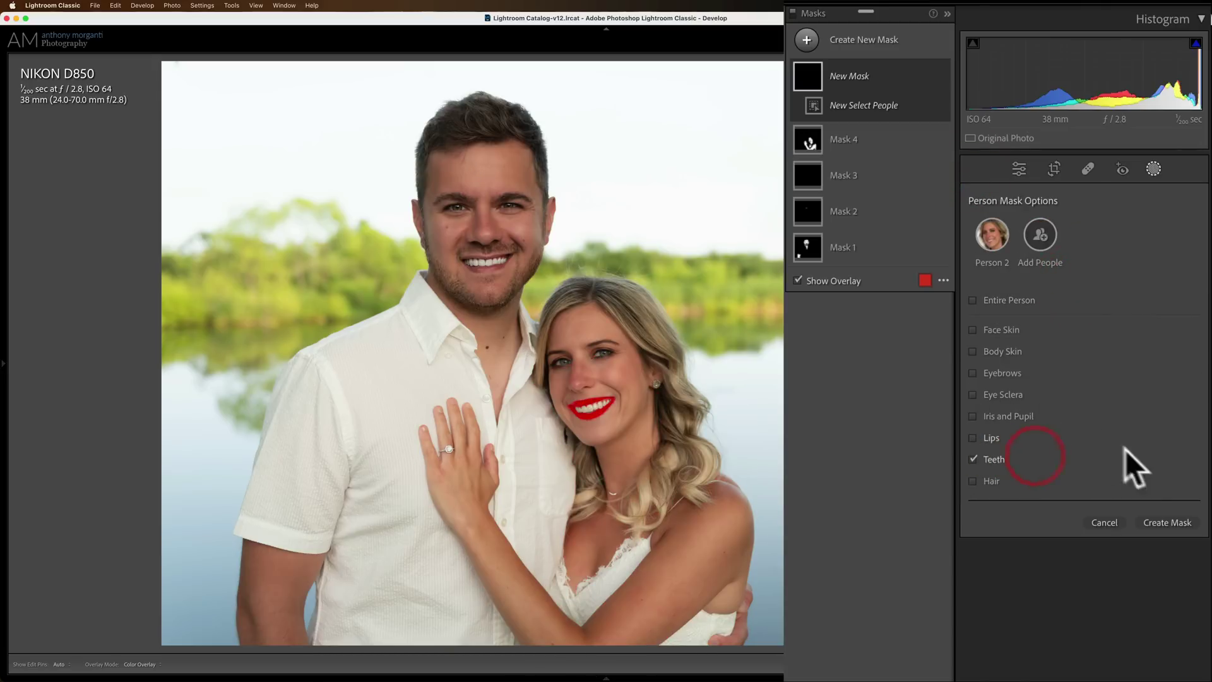
pyautogui.click(1160, 522)
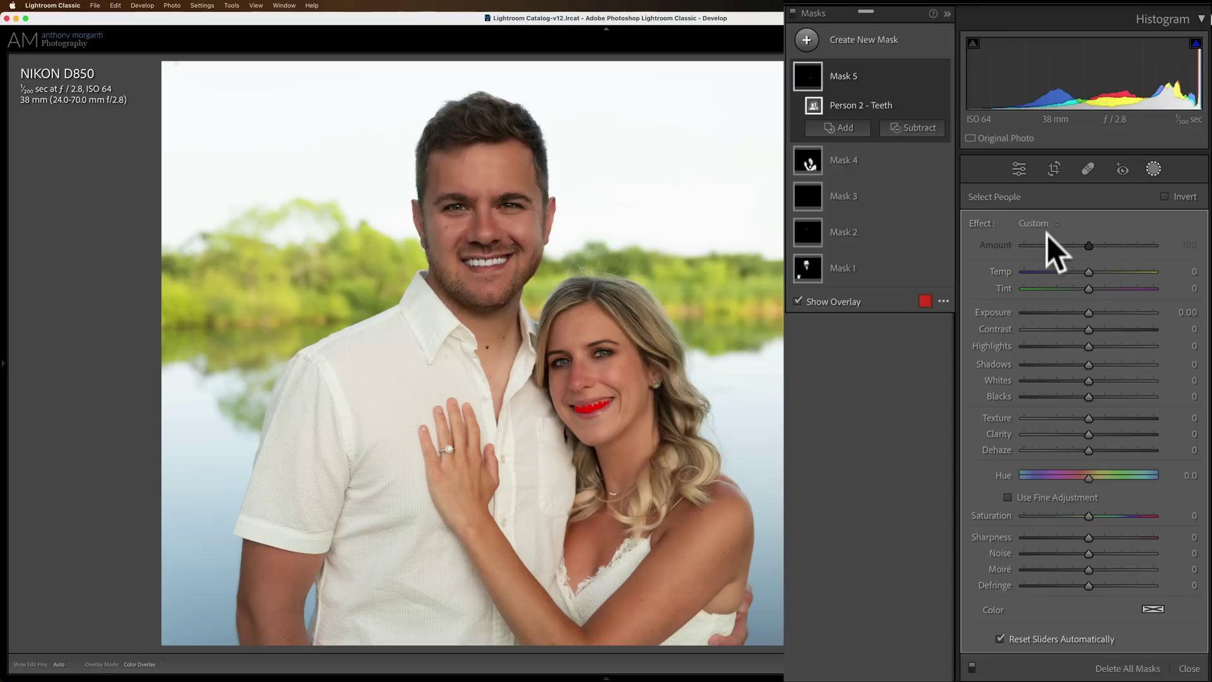
# Step: Apply the Teeth Whitening effect to Person 2's teeth mask and hide the mask overlay
pyautogui.click(1039, 221)
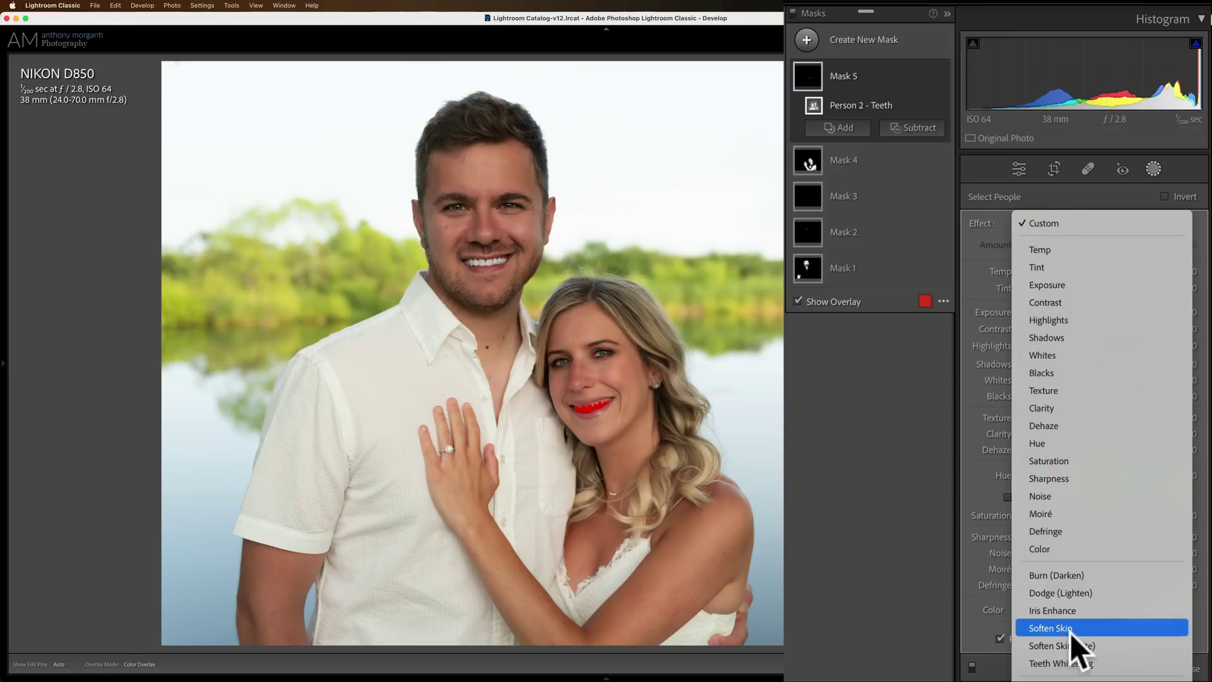
pyautogui.click(1063, 662)
pyautogui.press('o')
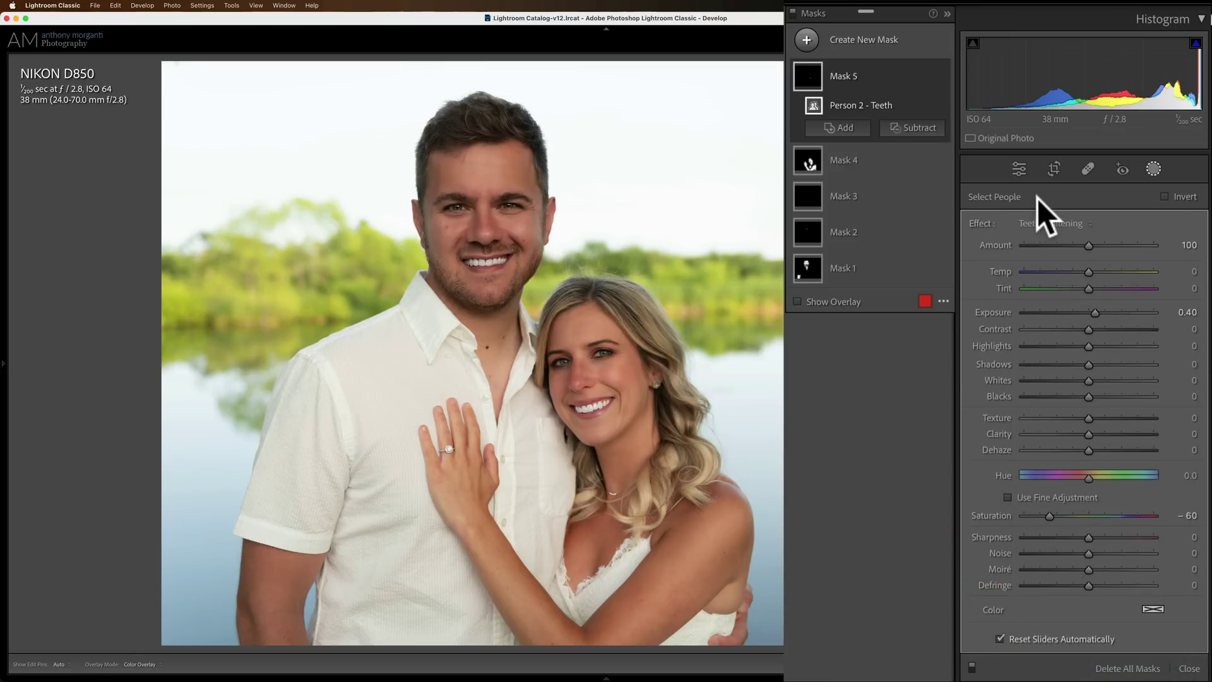
# Step: Add a people mask for Person 2's iris and pupil, and set its exposure to 0.24 and saturation to 44
pyautogui.click(808, 39)
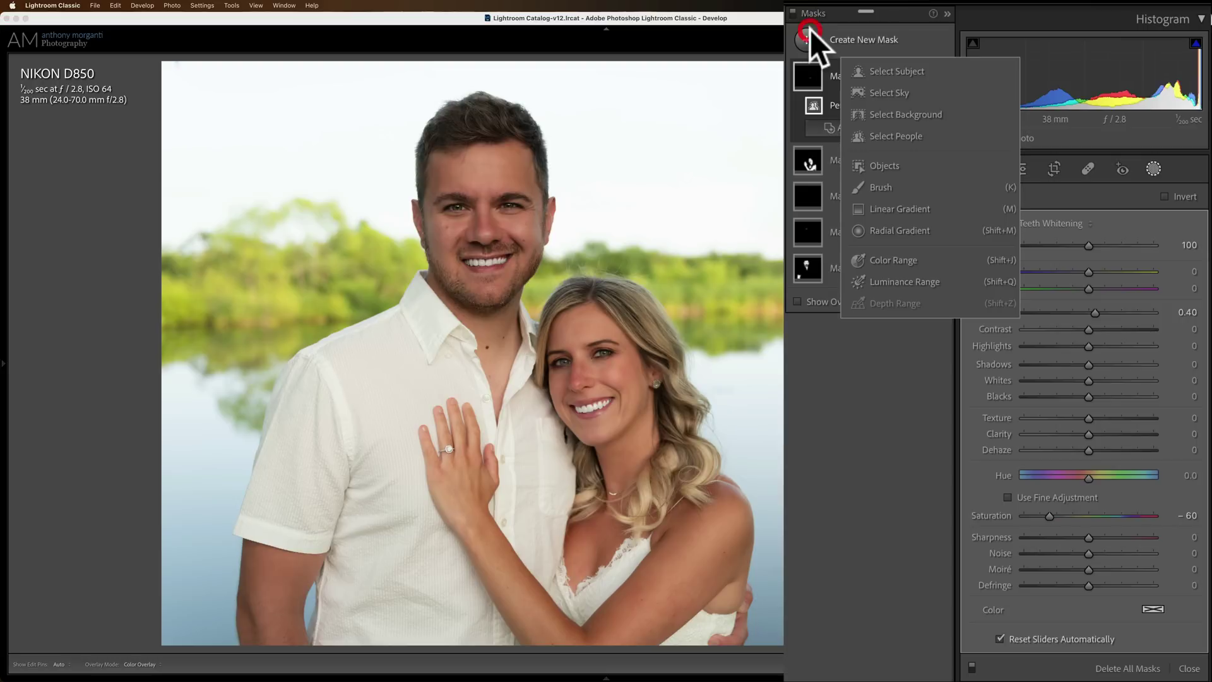
pyautogui.click(893, 135)
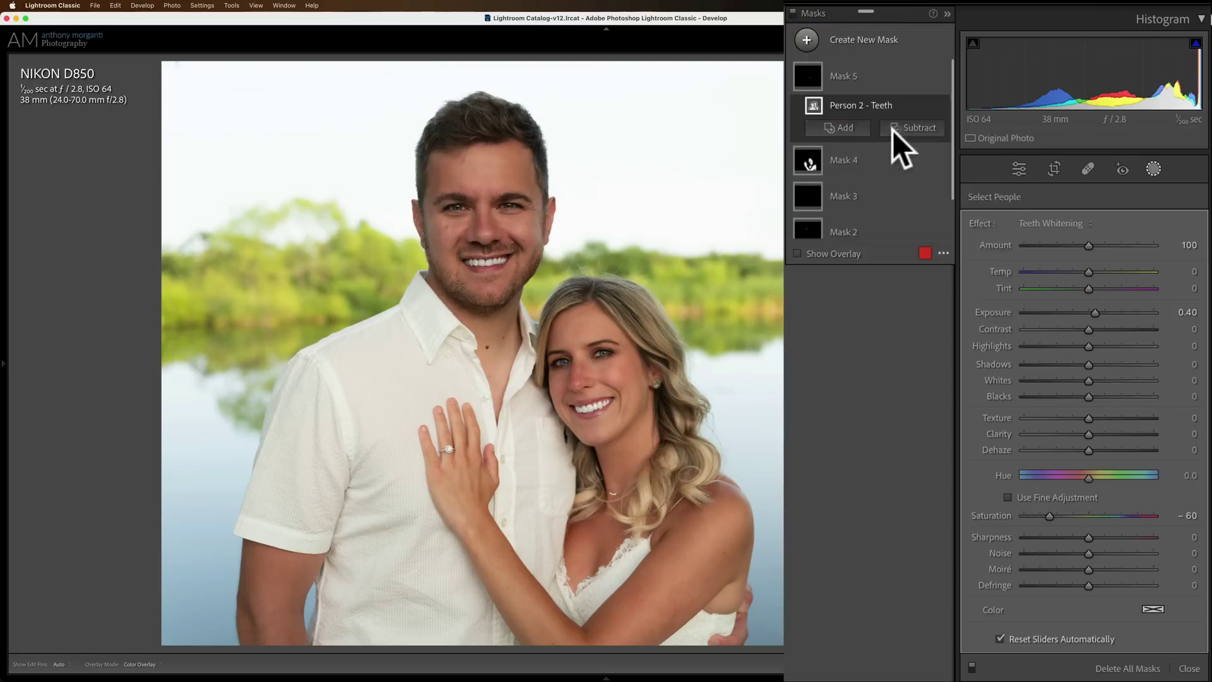
pyautogui.click(1089, 235)
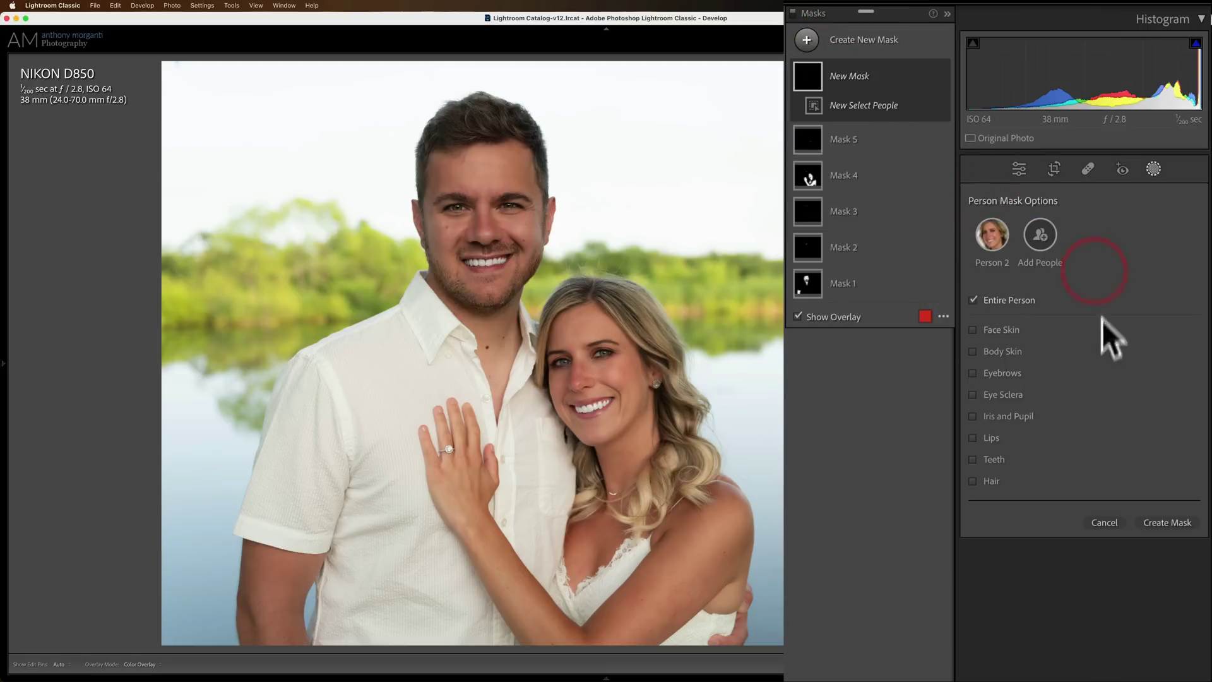
pyautogui.click(973, 416)
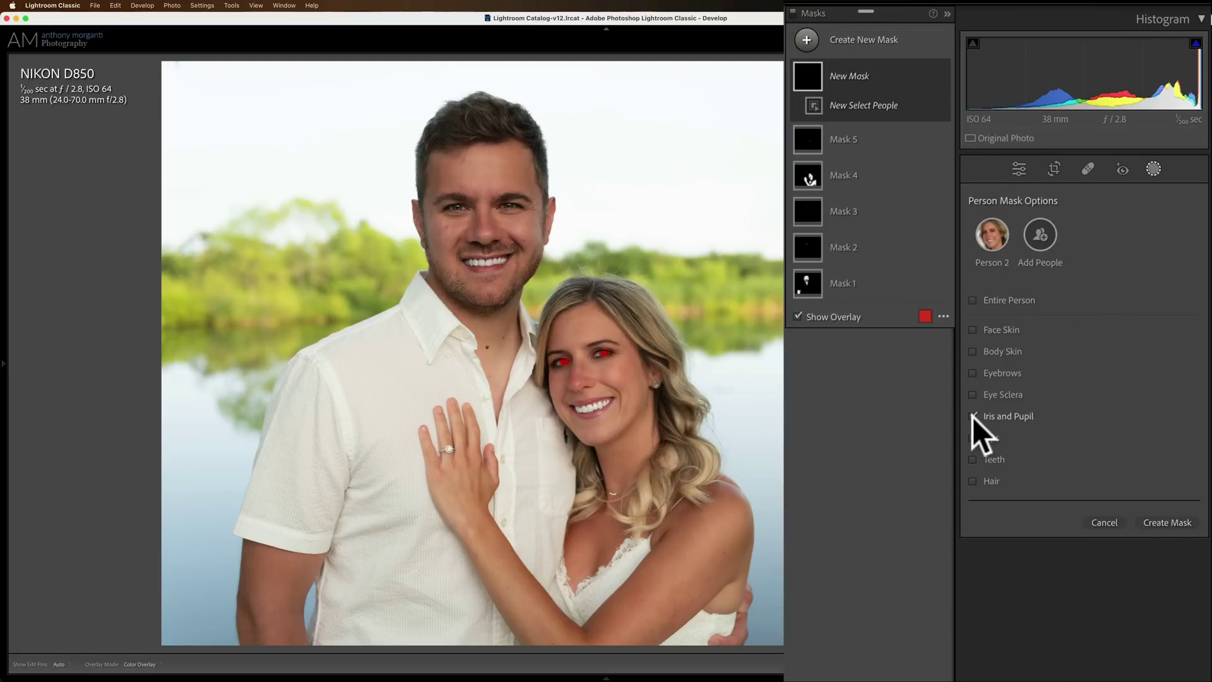
pyautogui.click(1157, 521)
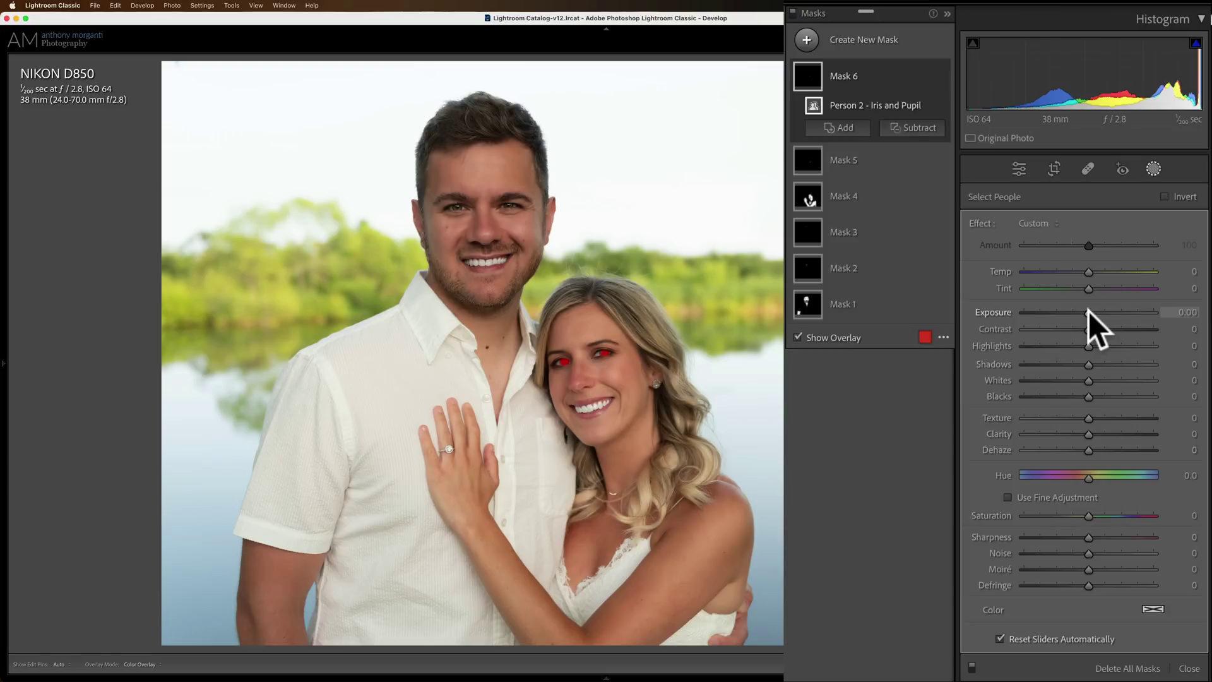
pyautogui.moveTo(1088, 310); pyautogui.dragTo(1093, 312)
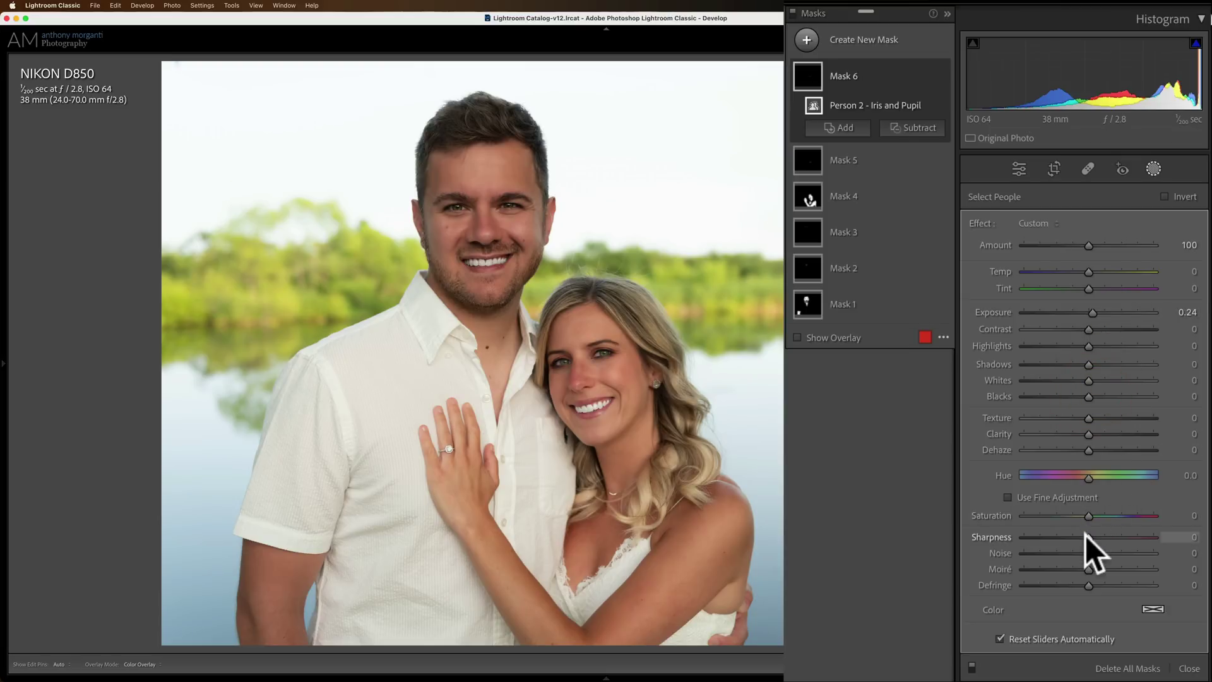
pyautogui.moveTo(1085, 513); pyautogui.dragTo(1115, 513)
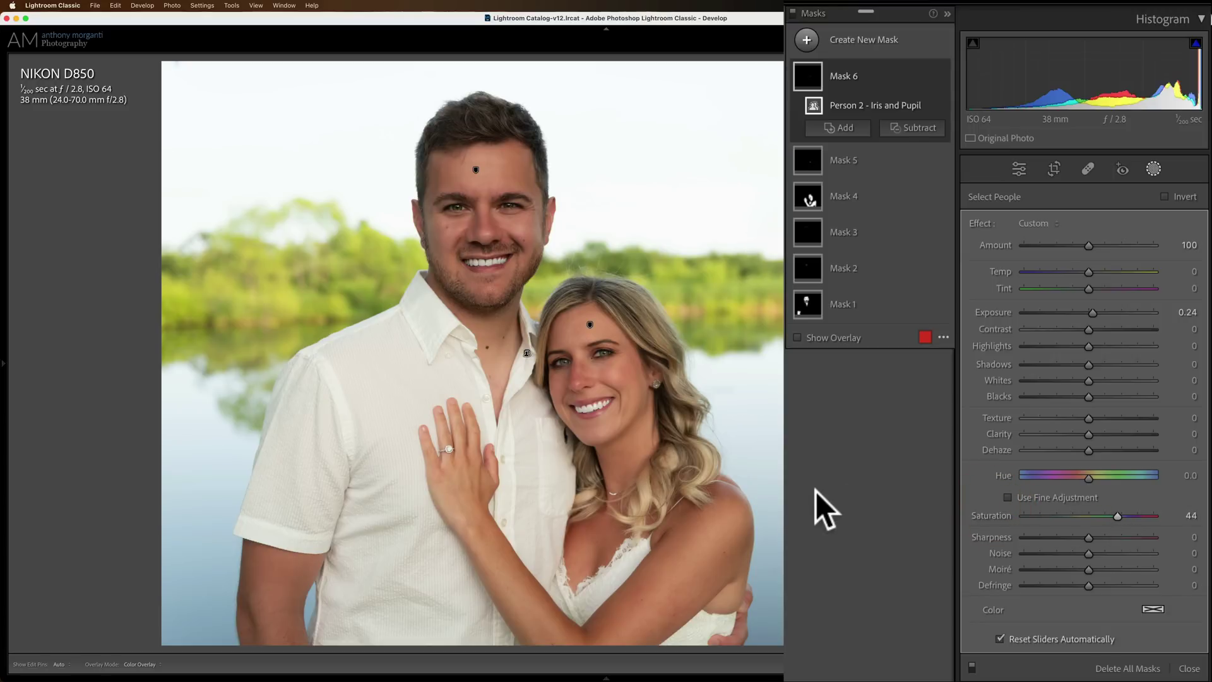
# Step: Compare the couple photo before and after its edits, review the single portrait, and return to masking on the couple photo
pyautogui.press('\\')
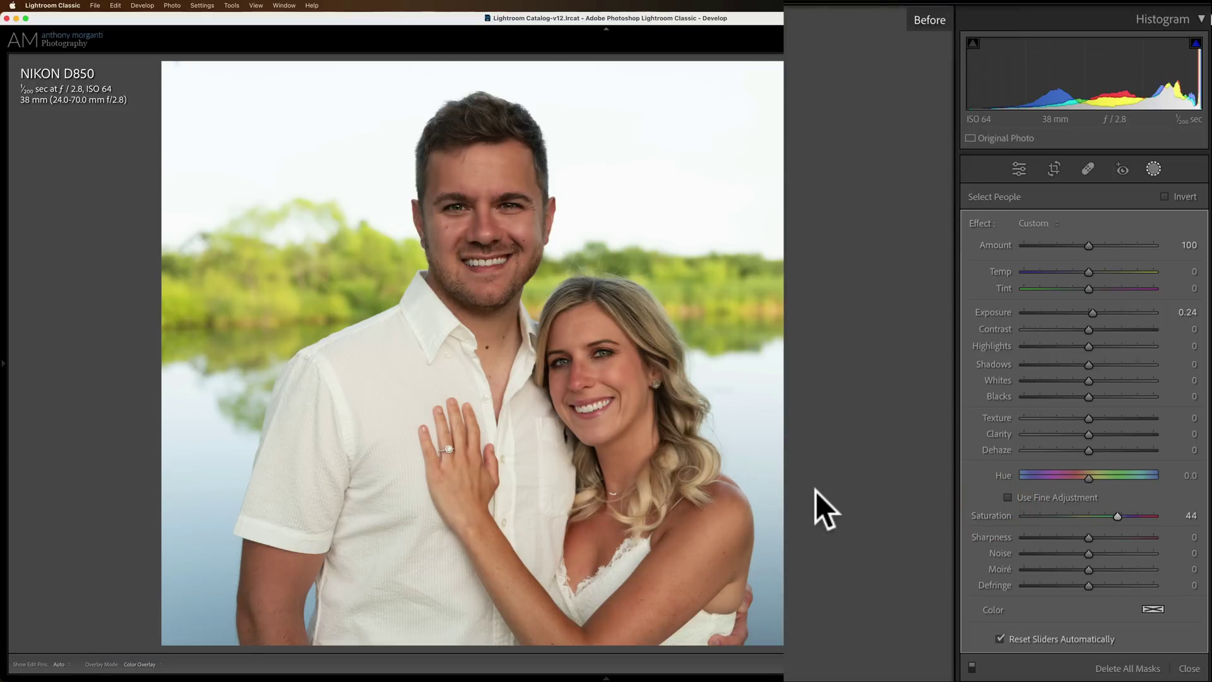
pyautogui.press('\\')
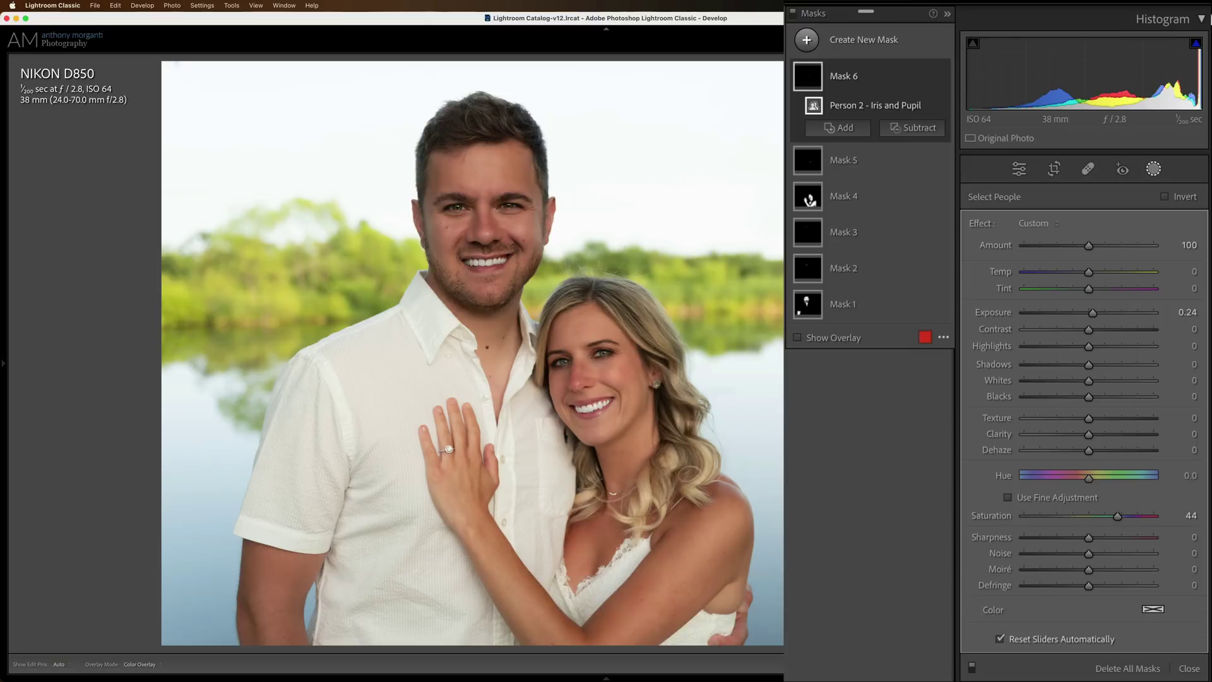
pyautogui.press('\\')
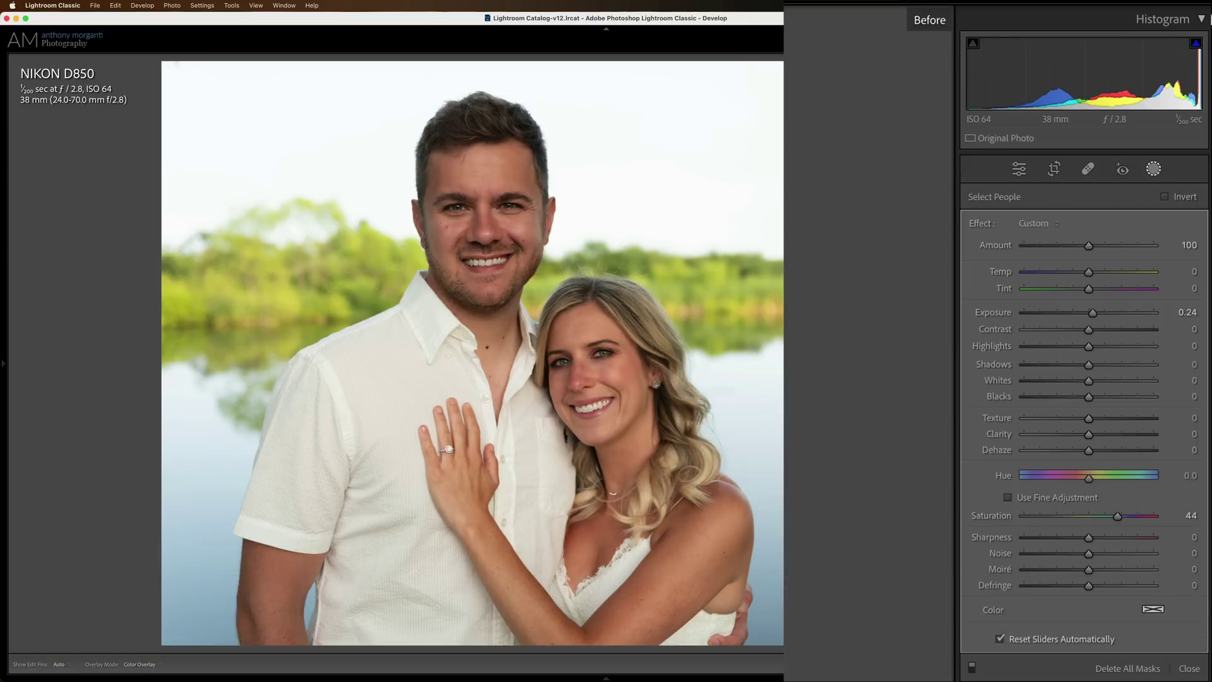
pyautogui.press('\\')
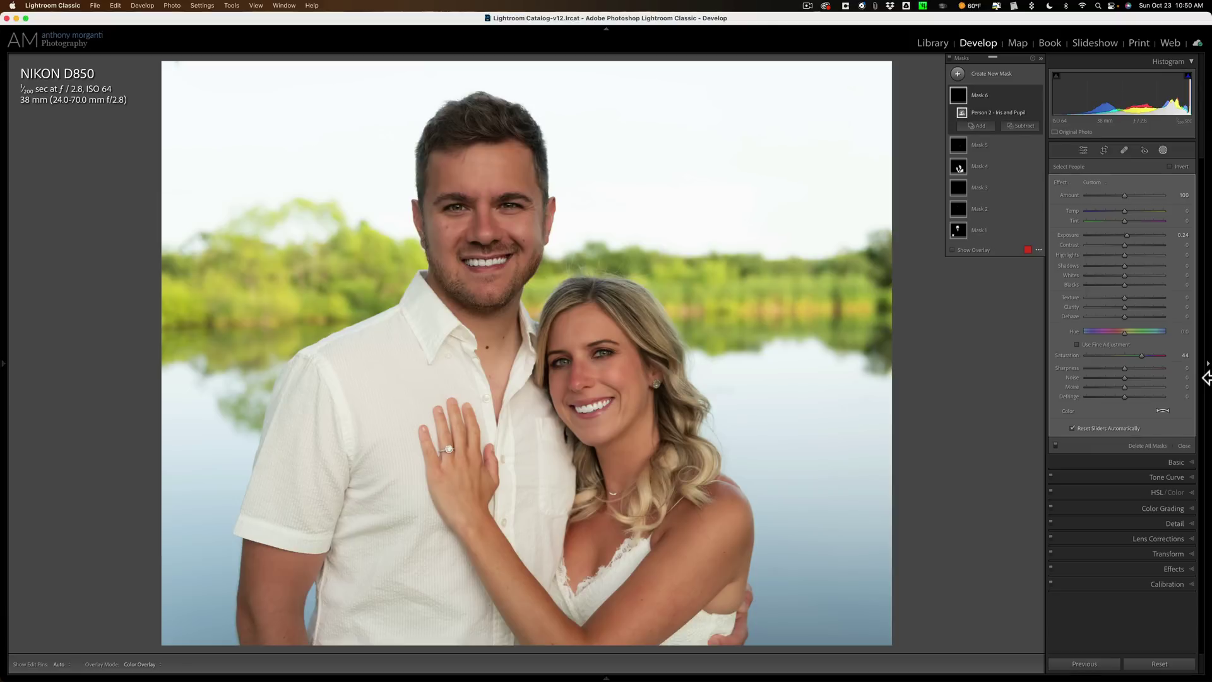
pyautogui.click(1163, 150)
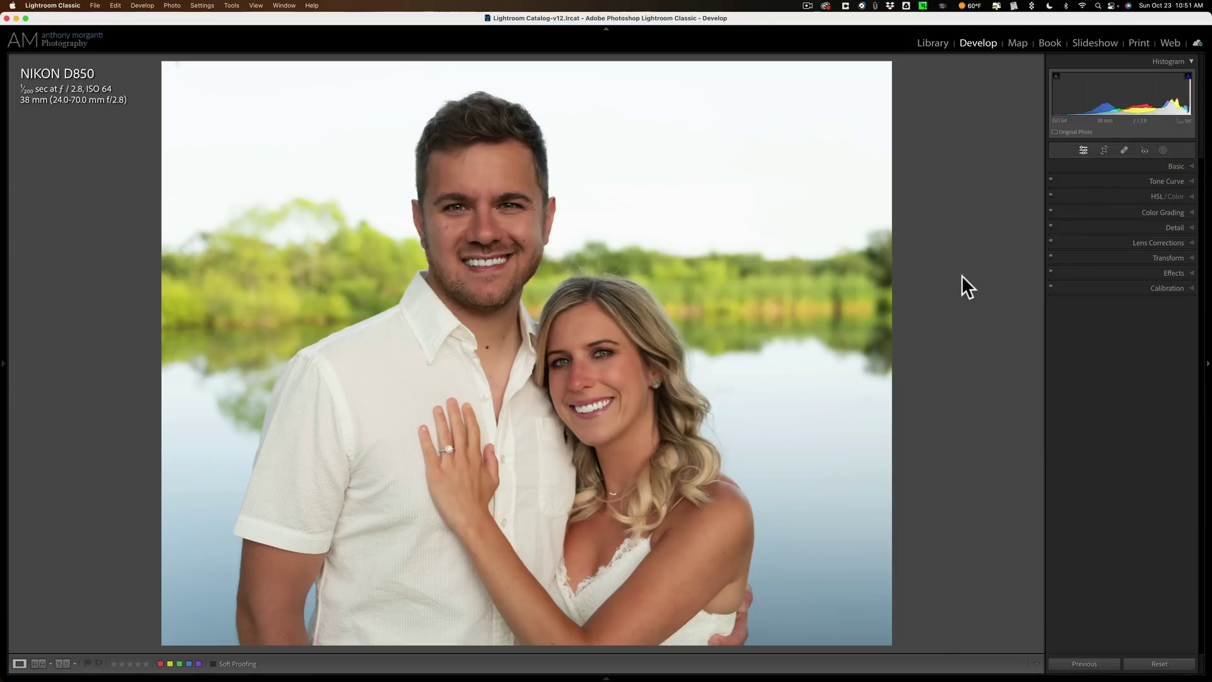
pyautogui.press('Left')
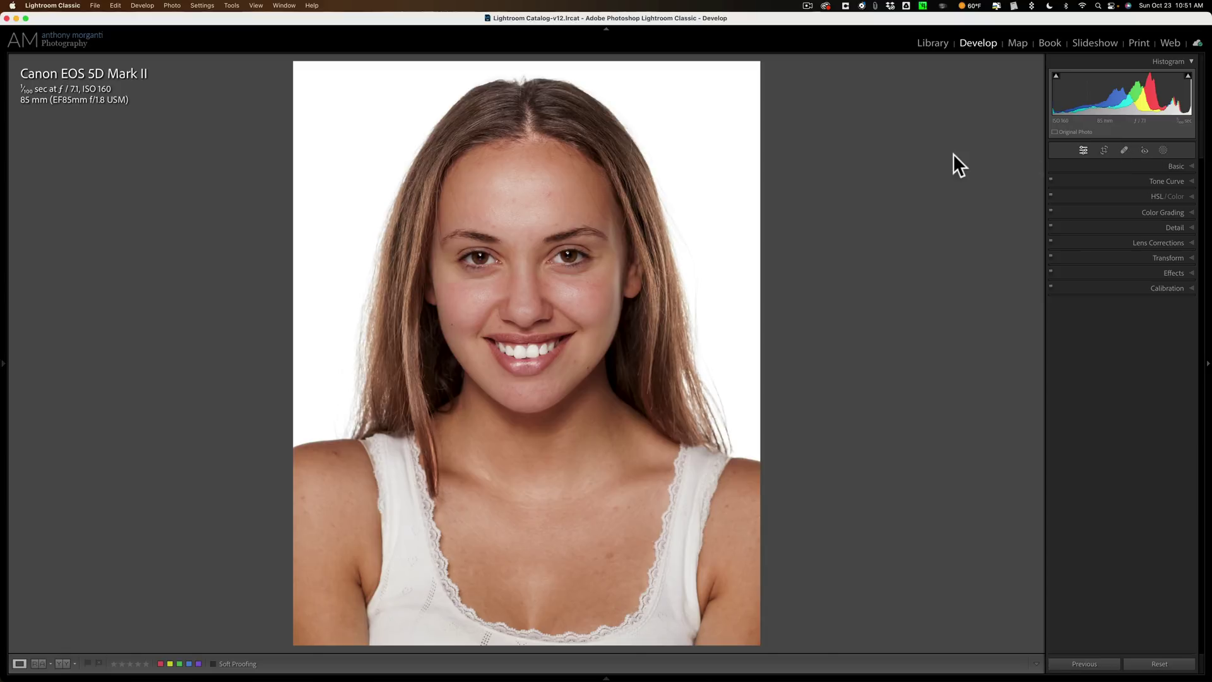
pyautogui.press('Right')
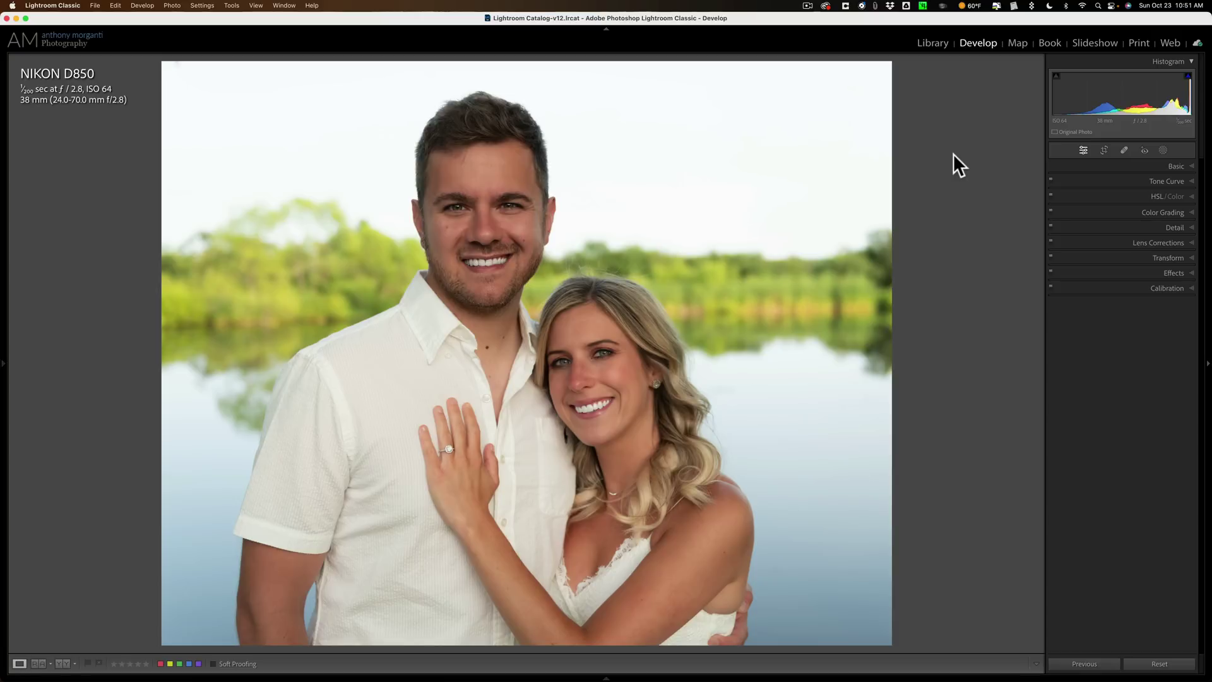
pyautogui.click(1155, 166)
pyautogui.click(807, 40)
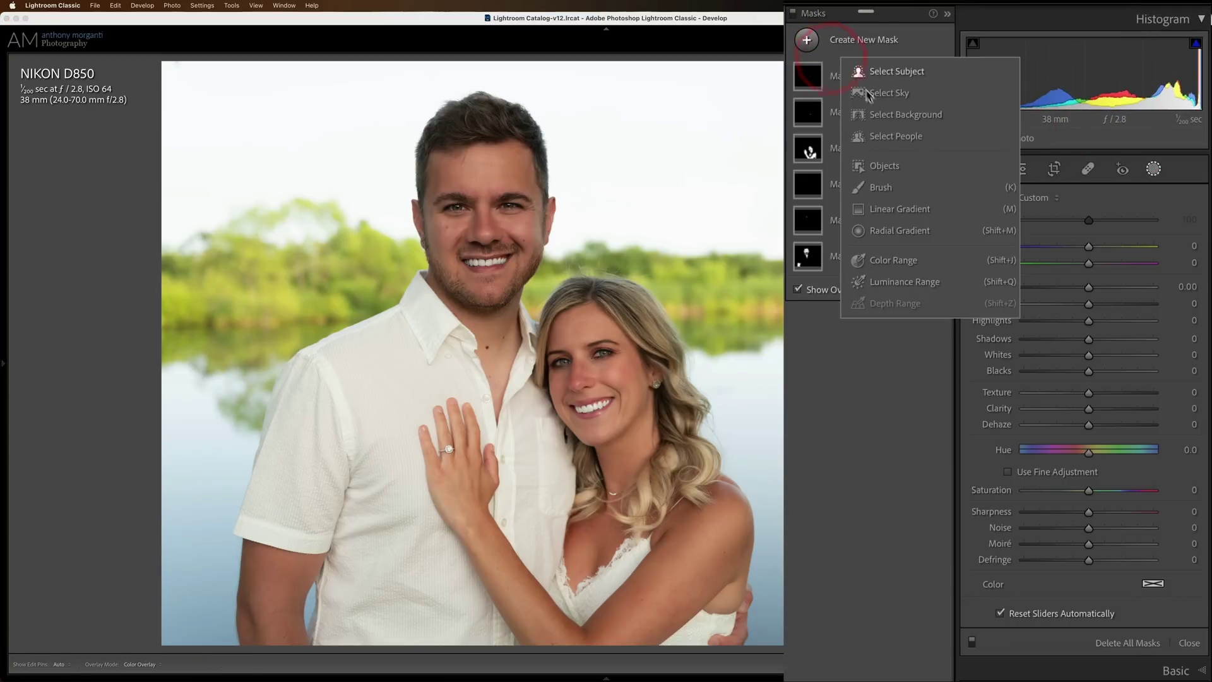
pyautogui.click(887, 136)
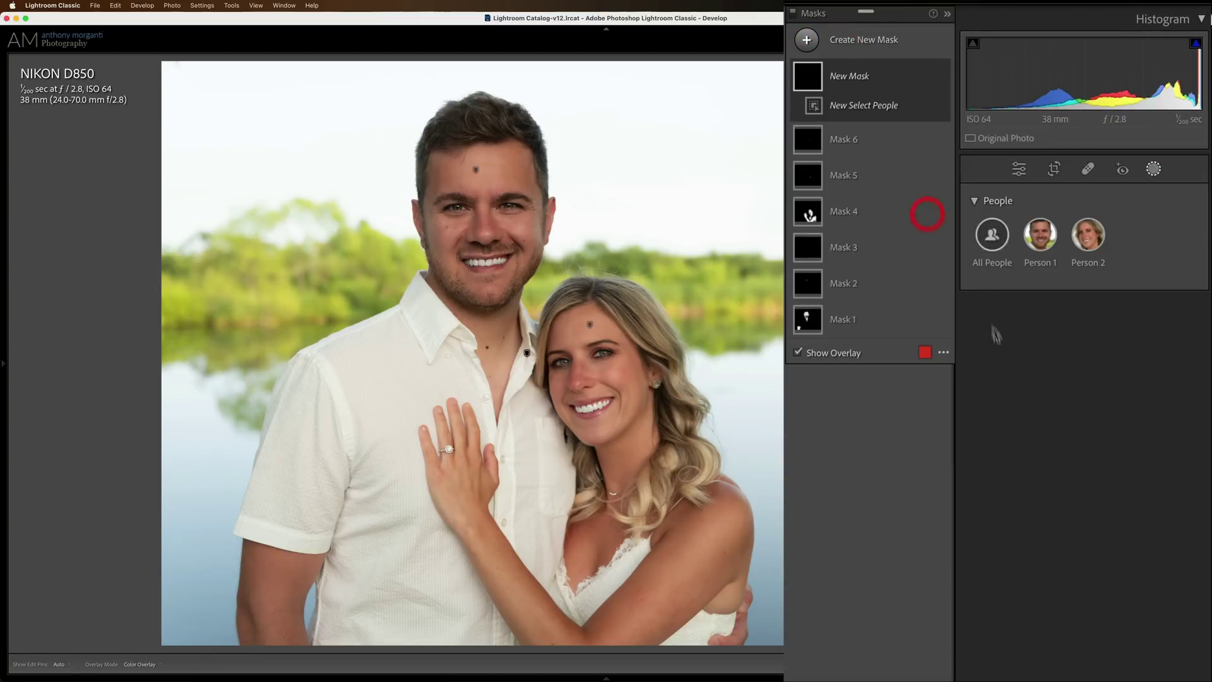
pyautogui.click(1040, 235)
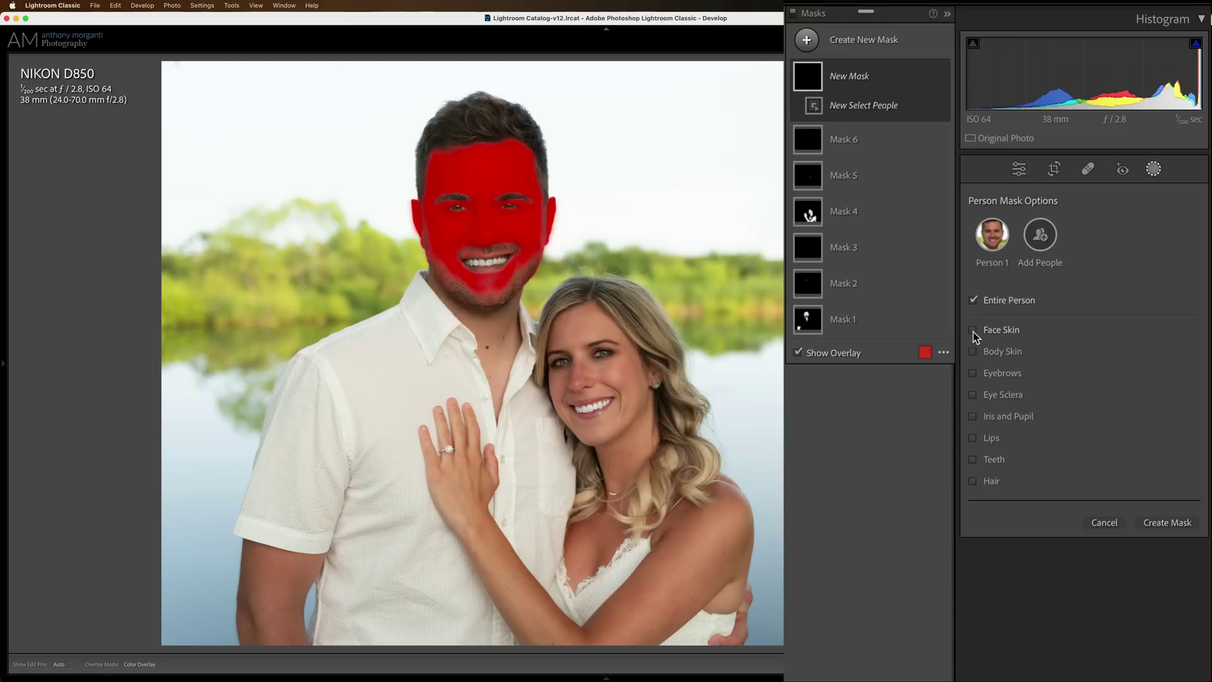
pyautogui.click(1102, 522)
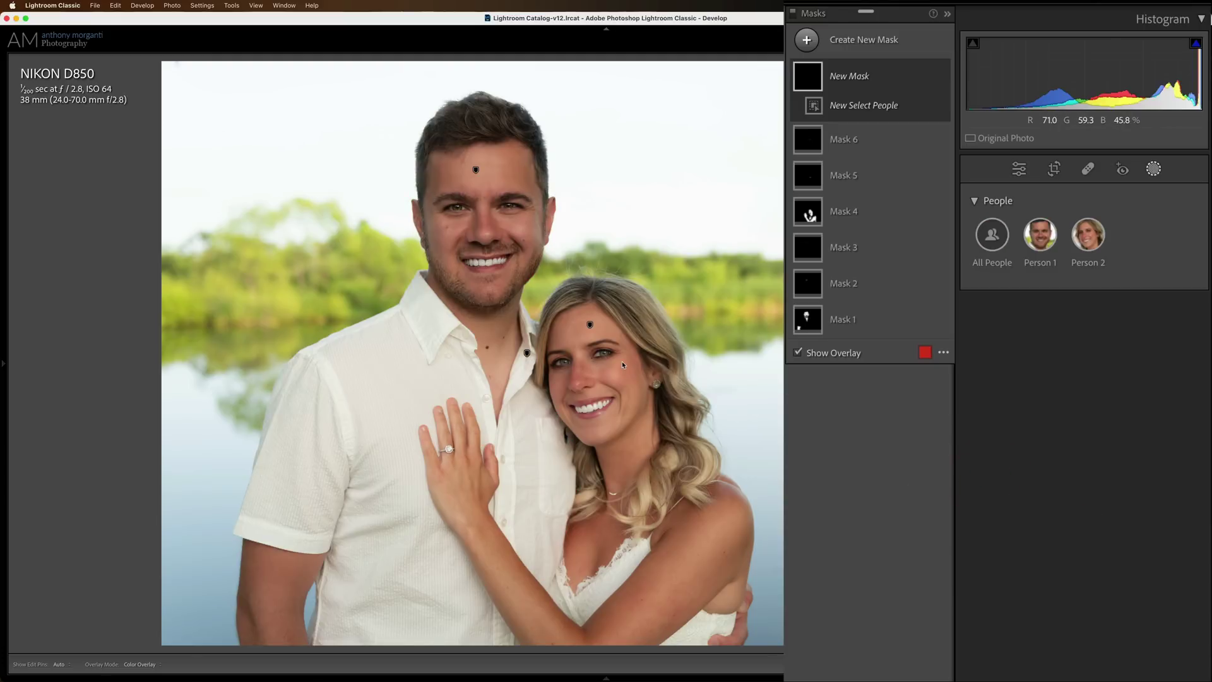
# Step: Add a brush mask and paint over the man's whole face with a size 11 brush at full feather, flow and density
pyautogui.click(808, 41)
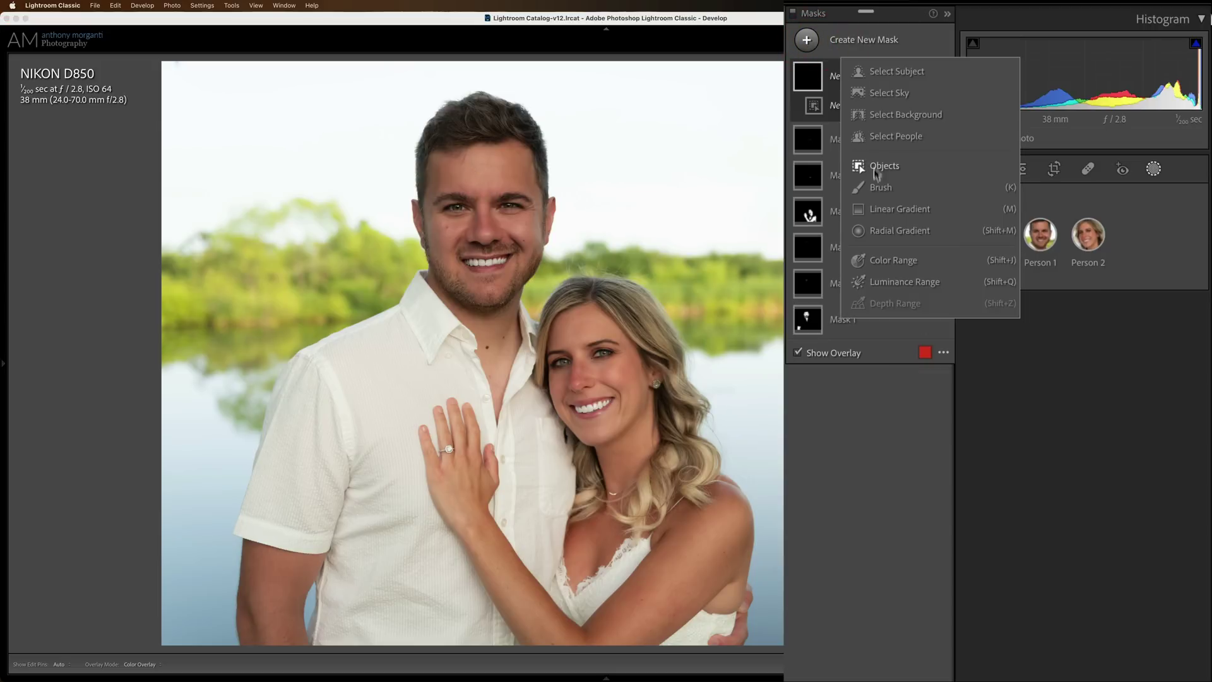
pyautogui.click(878, 187)
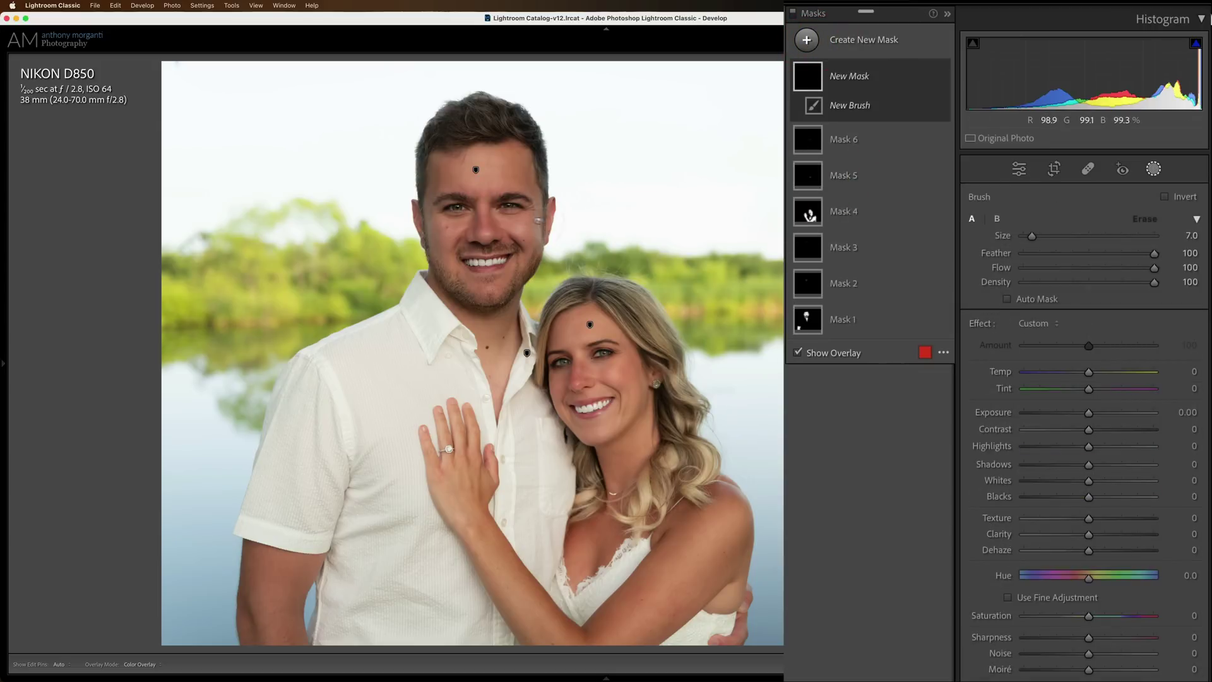
pyautogui.press('[')
pyautogui.press('[')
pyautogui.press('[')
pyautogui.press('[')
pyautogui.press('[')
pyautogui.press(']')
pyautogui.press(']')
pyautogui.press(']')
pyautogui.press(']')
pyautogui.press(']')
pyautogui.moveTo(489, 171)
pyautogui.mouseDown()
pyautogui.moveTo(450, 178)
pyautogui.moveTo(445, 224)
pyautogui.moveTo(487, 272)
pyautogui.moveTo(507, 244)
pyautogui.moveTo(461, 224)
pyautogui.moveTo(457, 201)
pyautogui.moveTo(506, 192)
pyautogui.moveTo(510, 218)
pyautogui.moveTo(520, 210)
pyautogui.moveTo(451, 215)
pyautogui.moveTo(505, 170)
pyautogui.mouseUp()
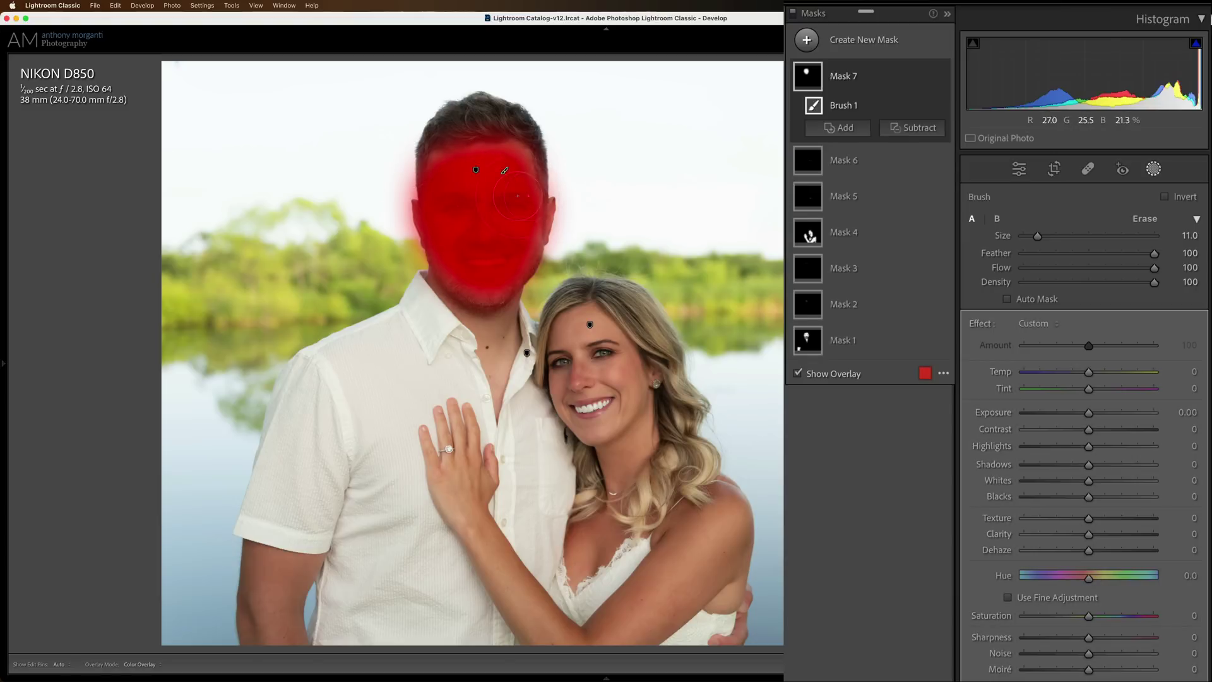
# Step: Set the exposure of the brush mask on the man's face to 0.53
pyautogui.click(1087, 413)
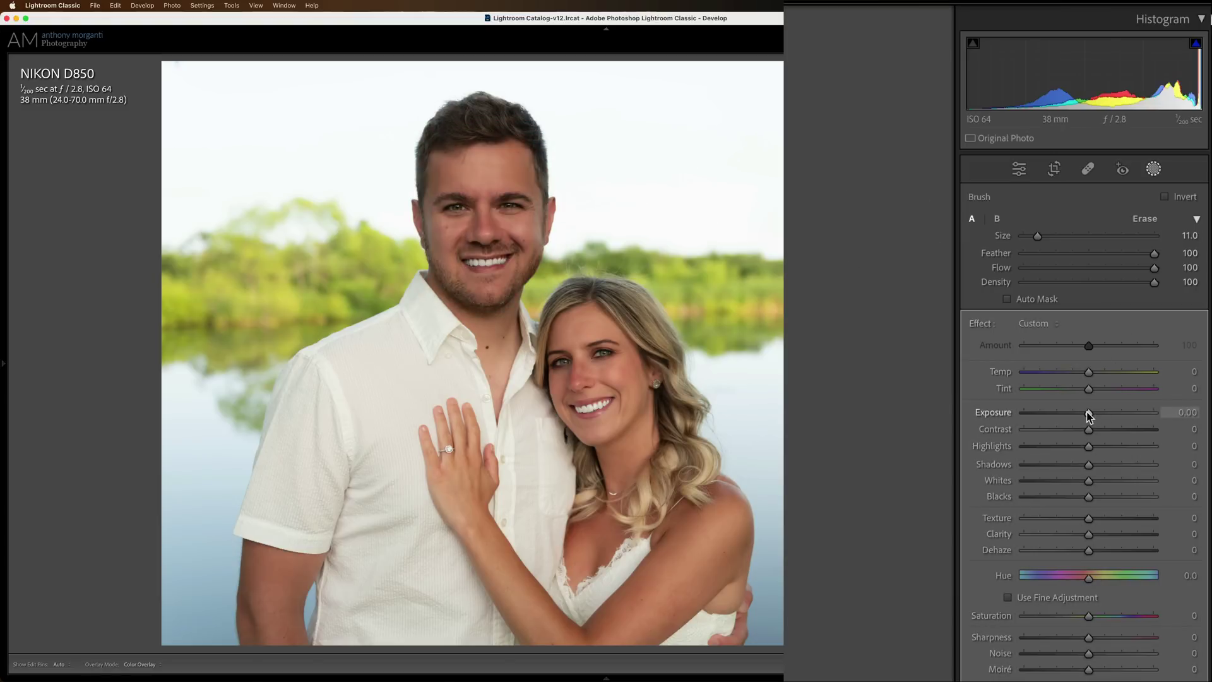
pyautogui.moveTo(1087, 413); pyautogui.dragTo(1097, 415)
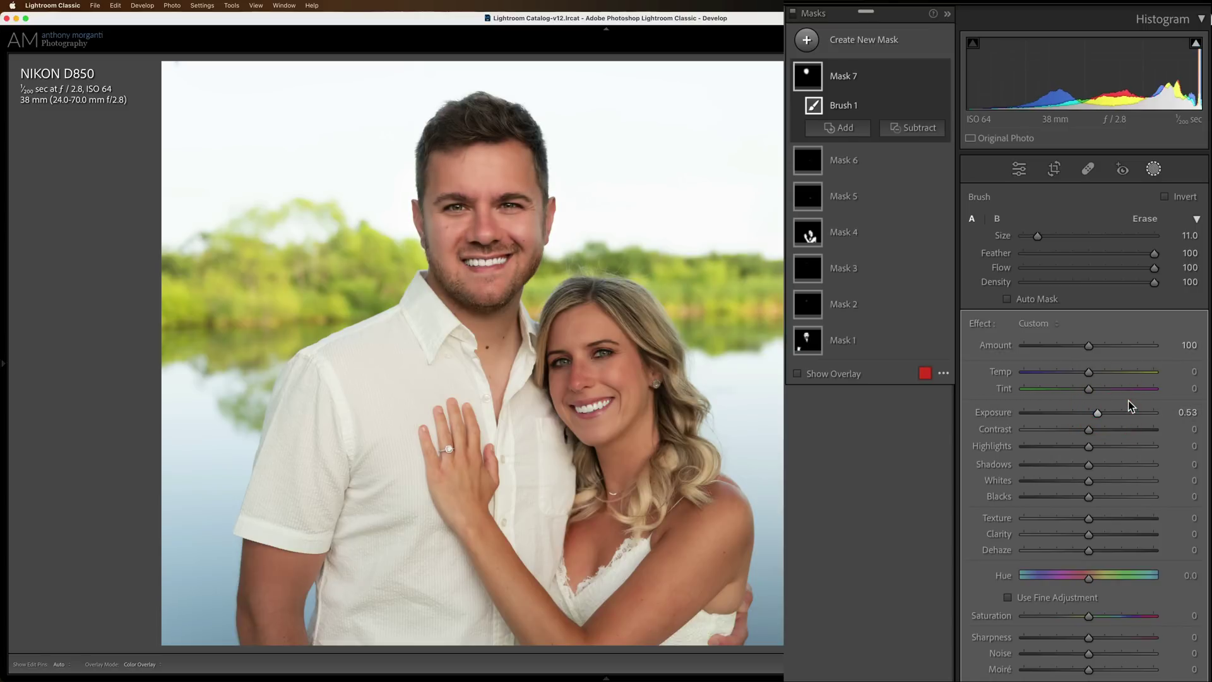
# Step: Paint a new brush mask over the woman's face with a size 9 brush and set its exposure to 0.36
pyautogui.click(807, 41)
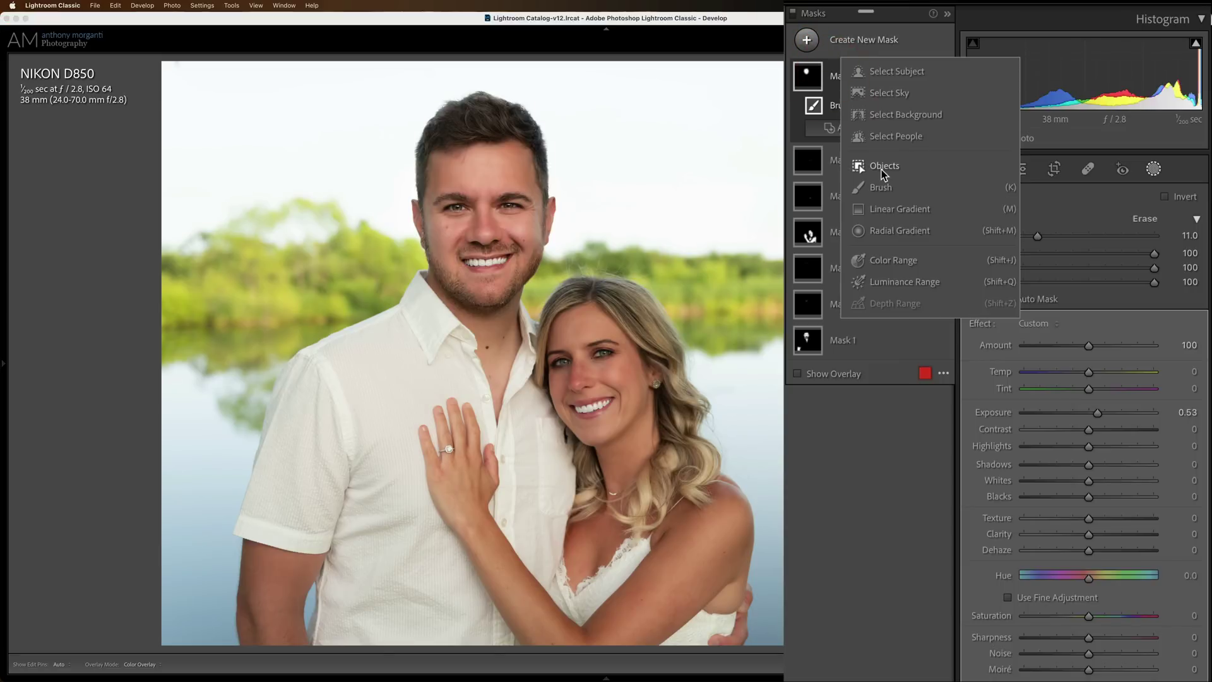
pyautogui.click(881, 189)
pyautogui.scroll(-2, 598, 340)
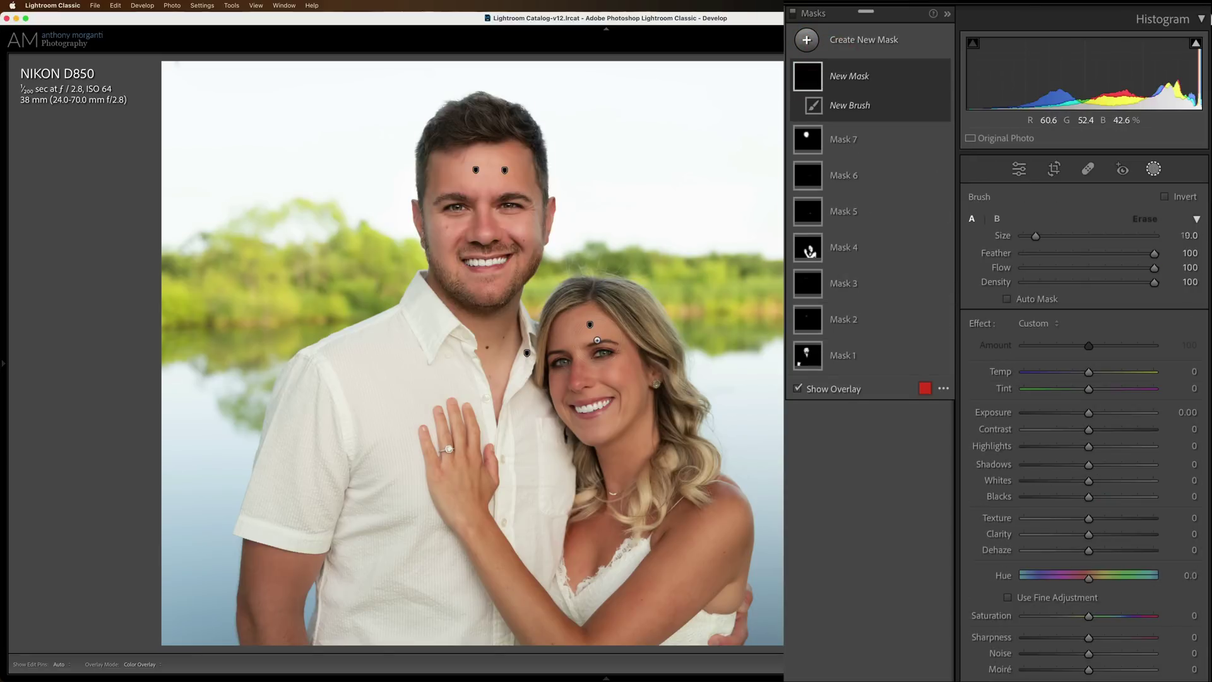
pyautogui.press('h')
pyautogui.moveTo(599, 340)
pyautogui.mouseDown()
pyautogui.moveTo(584, 323)
pyautogui.moveTo(571, 341)
pyautogui.moveTo(572, 369)
pyautogui.moveTo(603, 423)
pyautogui.moveTo(582, 410)
pyautogui.moveTo(618, 411)
pyautogui.moveTo(616, 347)
pyautogui.moveTo(593, 331)
pyautogui.moveTo(634, 376)
pyautogui.moveTo(636, 409)
pyautogui.moveTo(592, 418)
pyautogui.mouseUp()
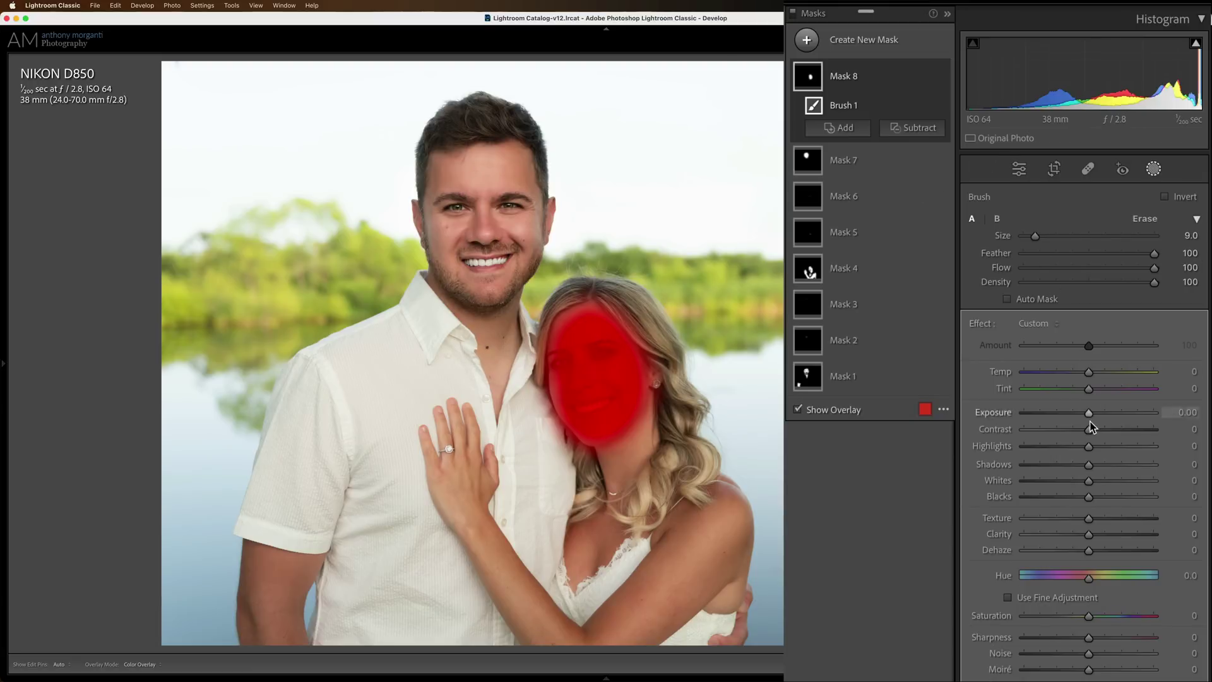
pyautogui.moveTo(1086, 412); pyautogui.dragTo(1091, 411)
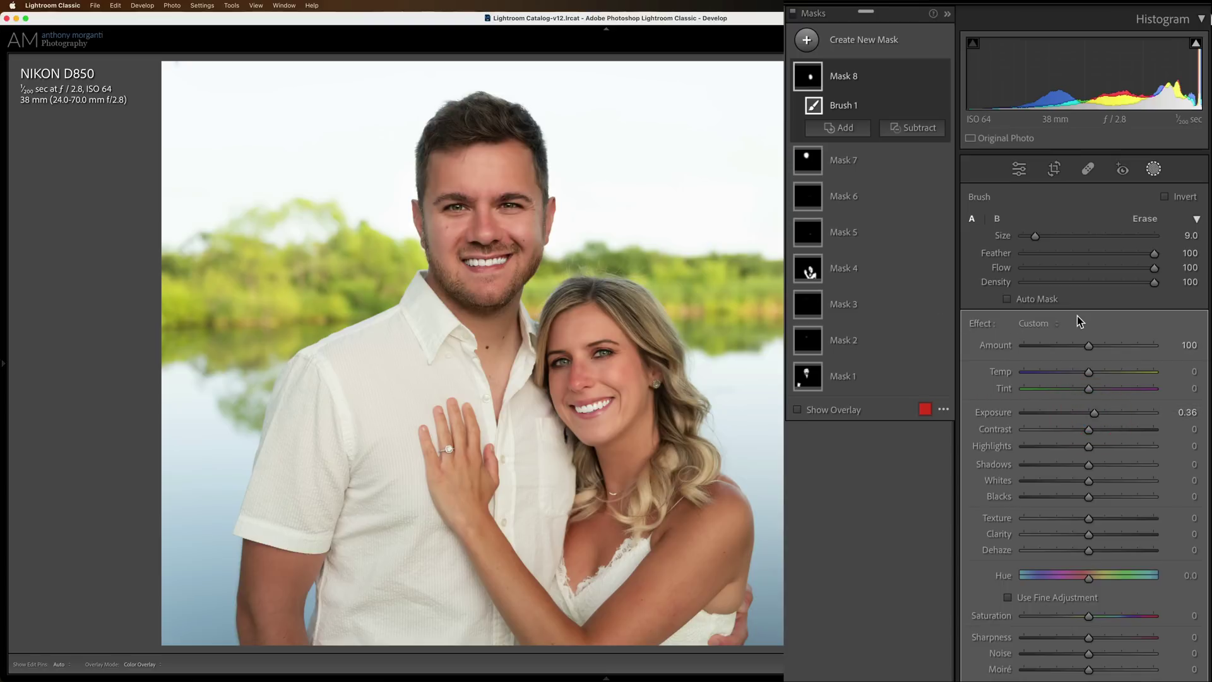
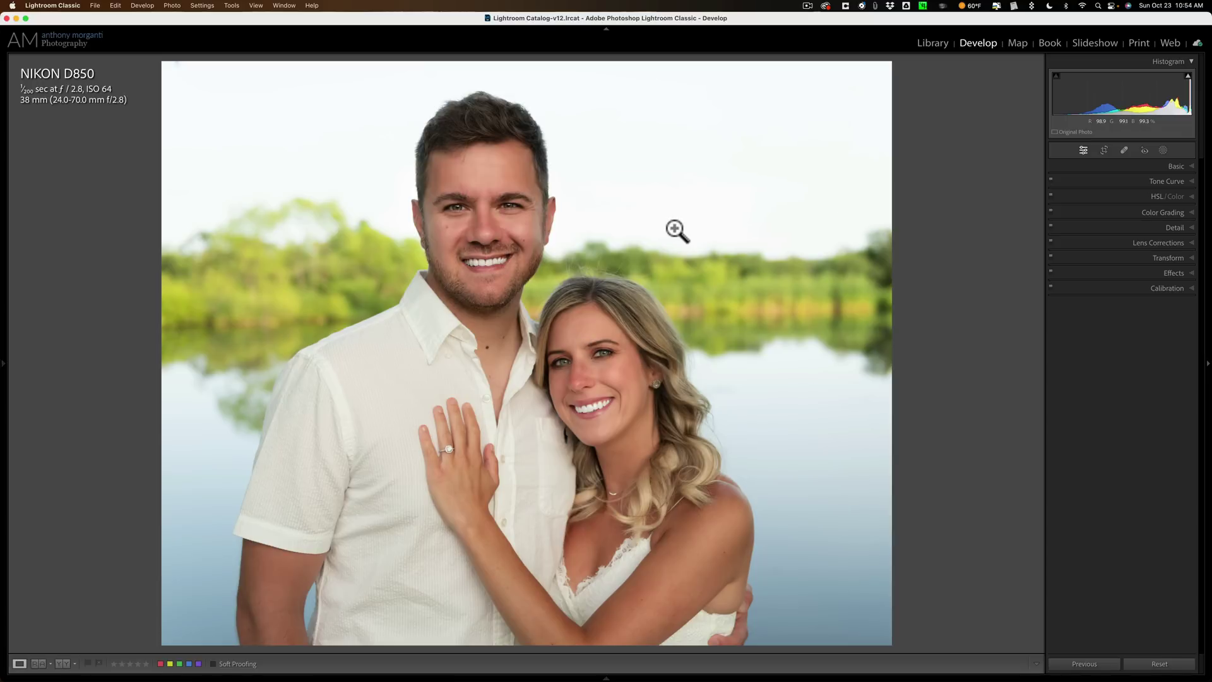
# Step: Switch from the couple photo to the single woman's portrait
pyautogui.press('Left')
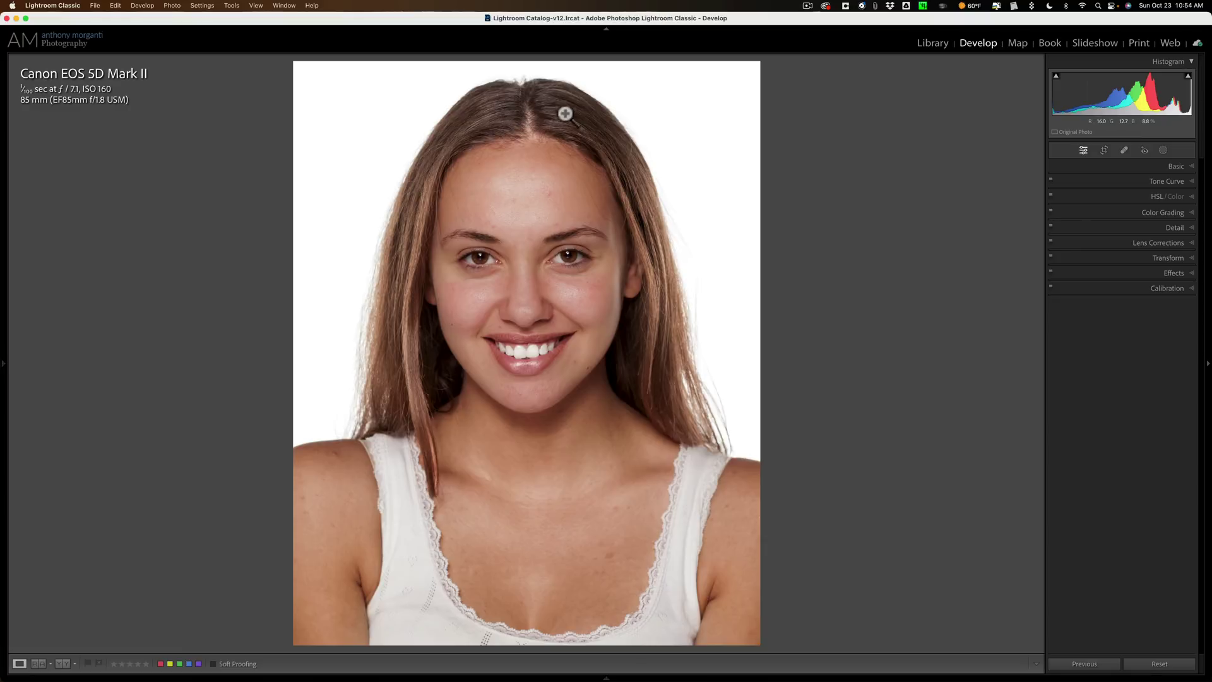
# Step: Subtract the front hairline and centre part from the woman's hair mask, Mask 4, using a size 2 brush at feather, flow and density 100
pyautogui.click(1162, 151)
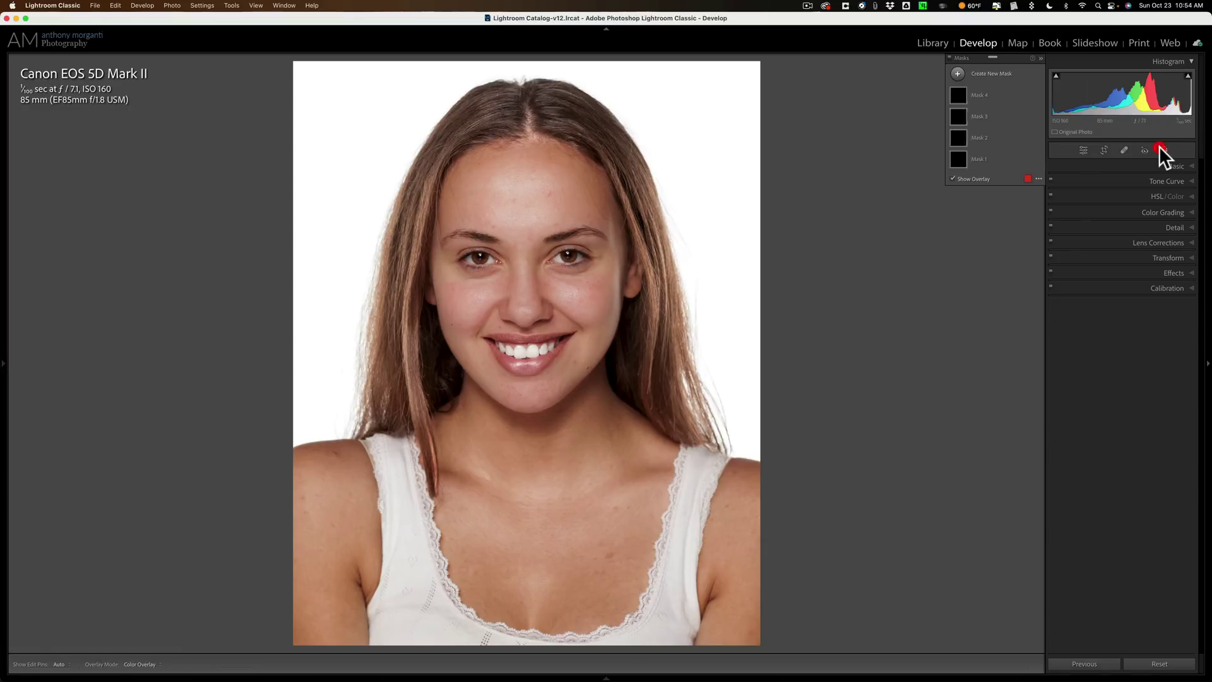
pyautogui.moveTo(957, 96)
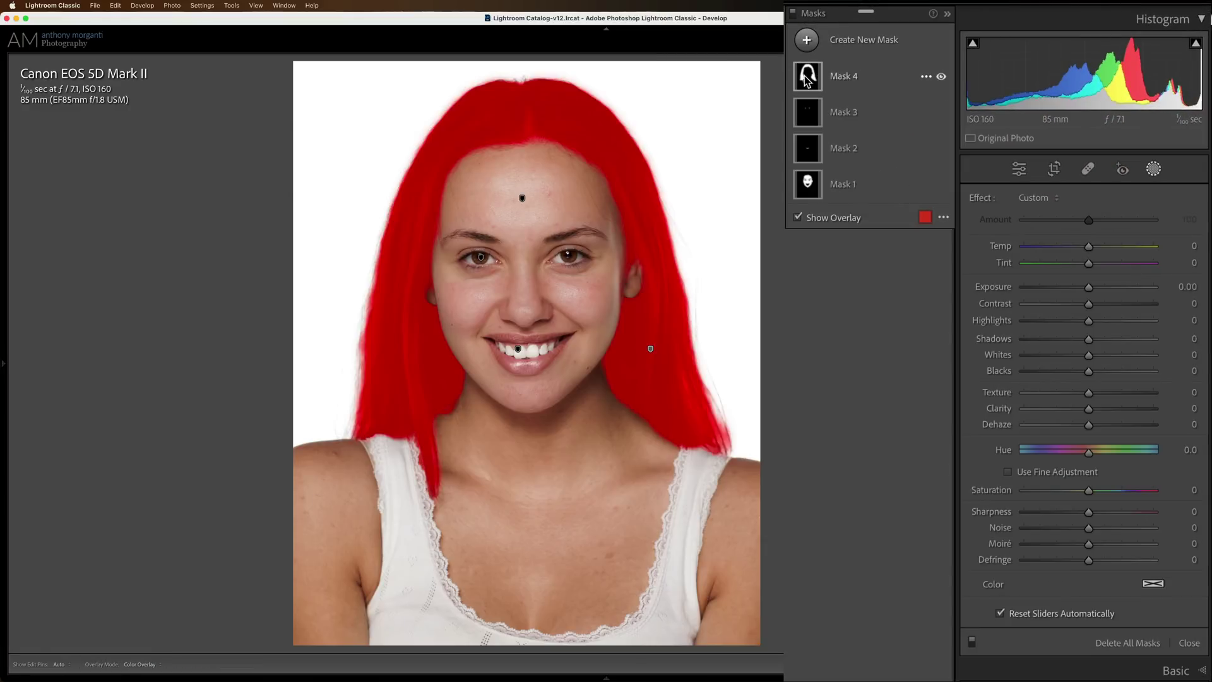
pyautogui.click(807, 80)
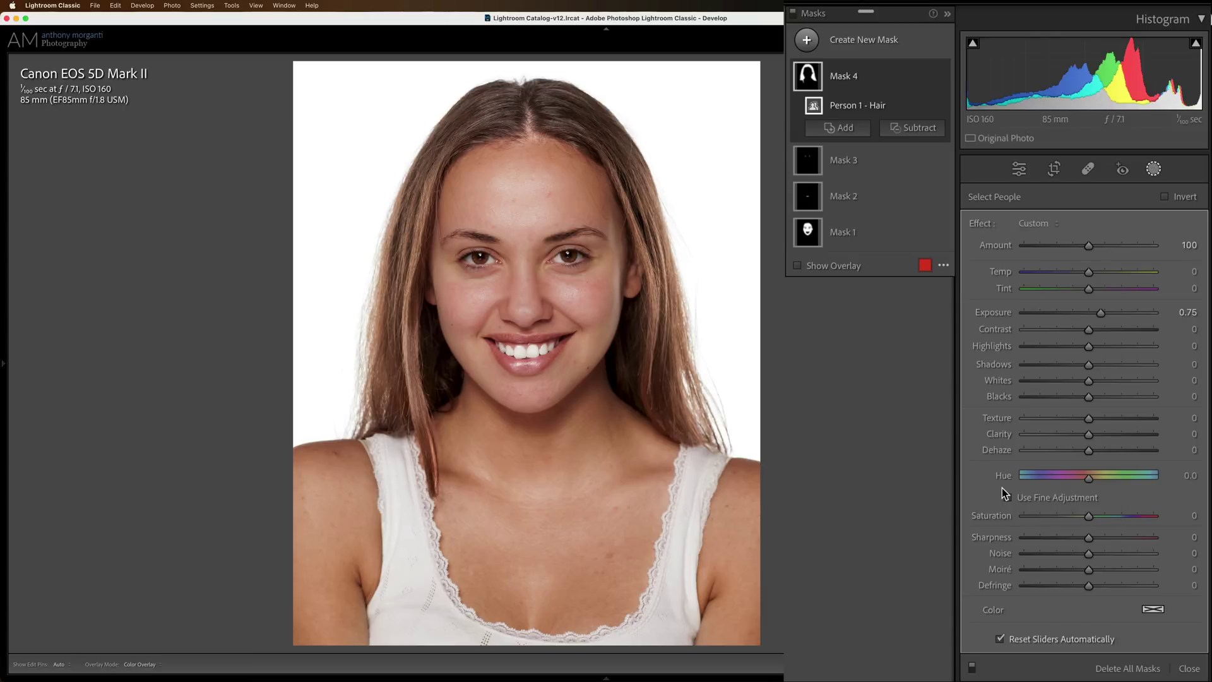
pyautogui.click(919, 129)
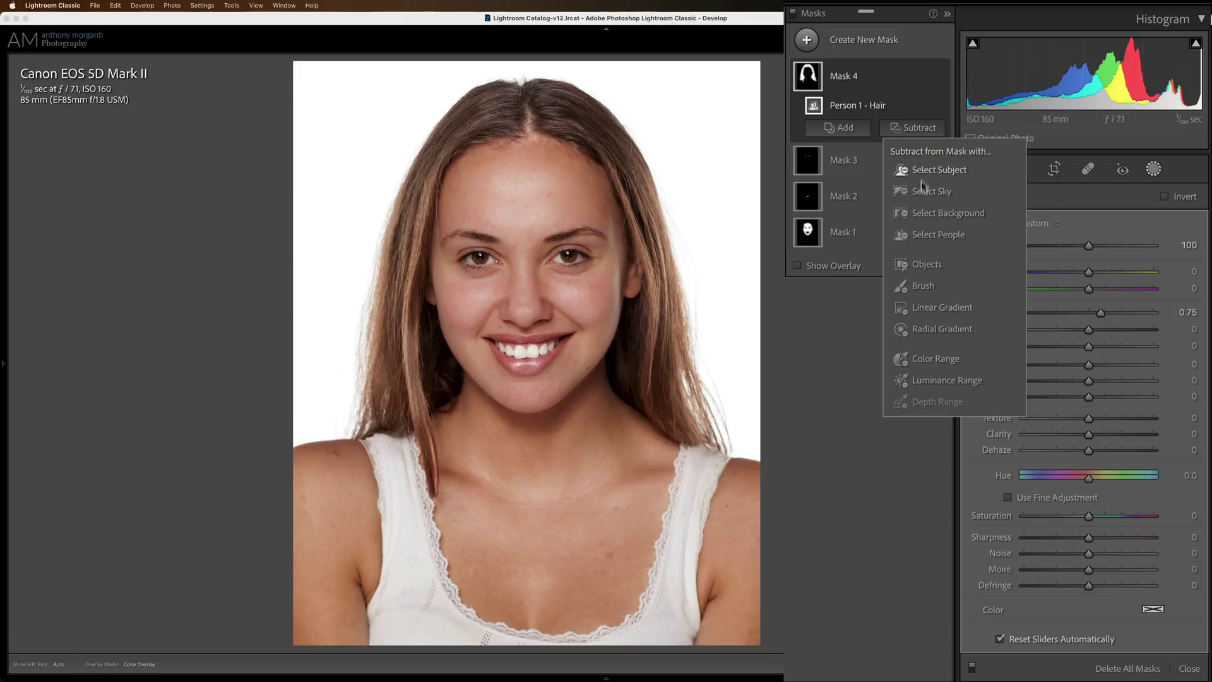
pyautogui.click(923, 285)
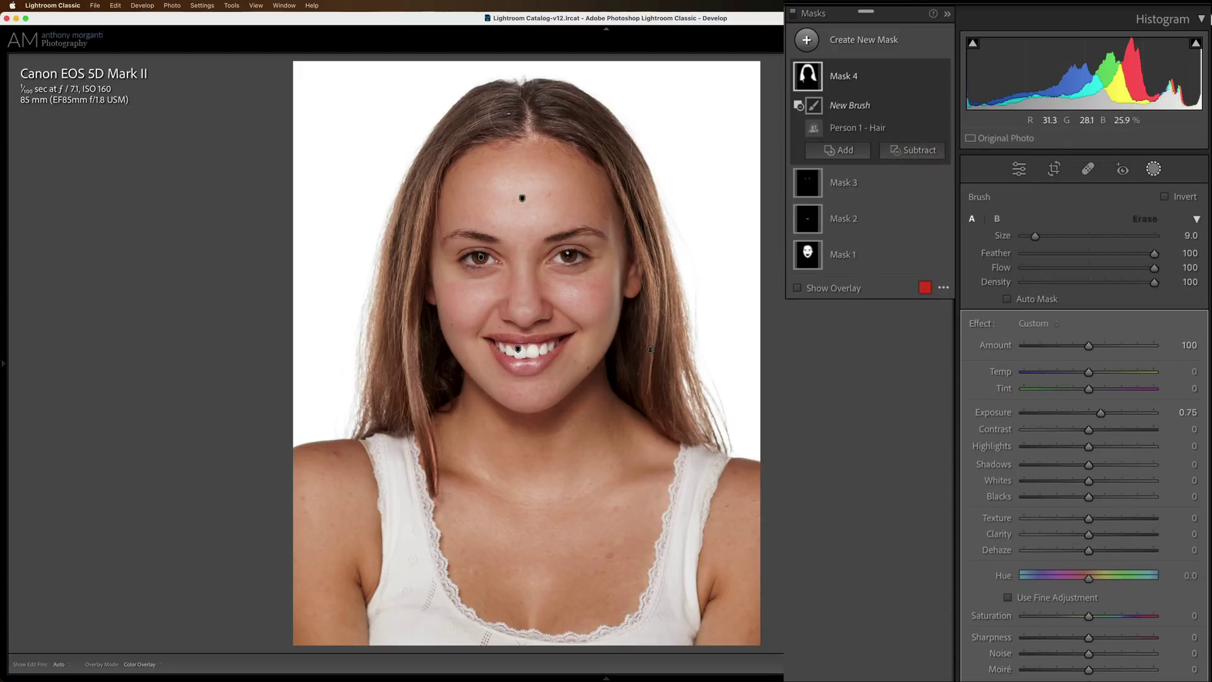
pyautogui.scroll(-7, 523, 115)
pyautogui.press('h')
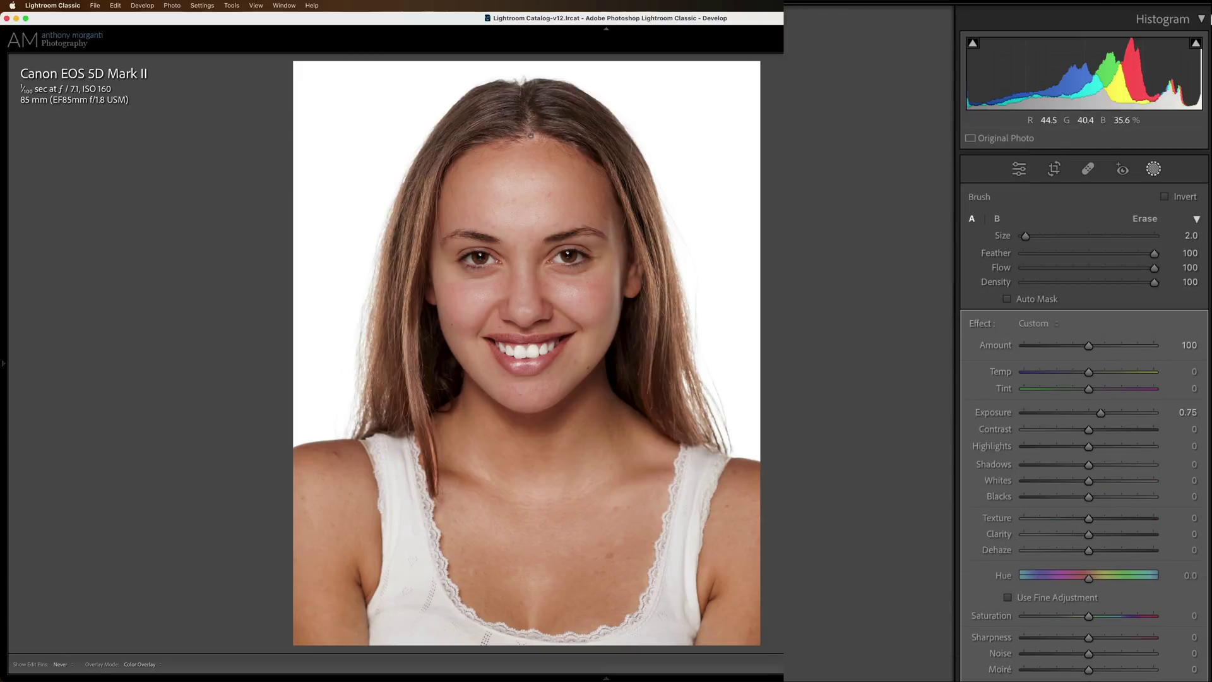
pyautogui.moveTo(530, 136)
pyautogui.mouseDown()
pyautogui.moveTo(548, 135)
pyautogui.moveTo(508, 138)
pyautogui.moveTo(573, 141)
pyautogui.mouseUp()
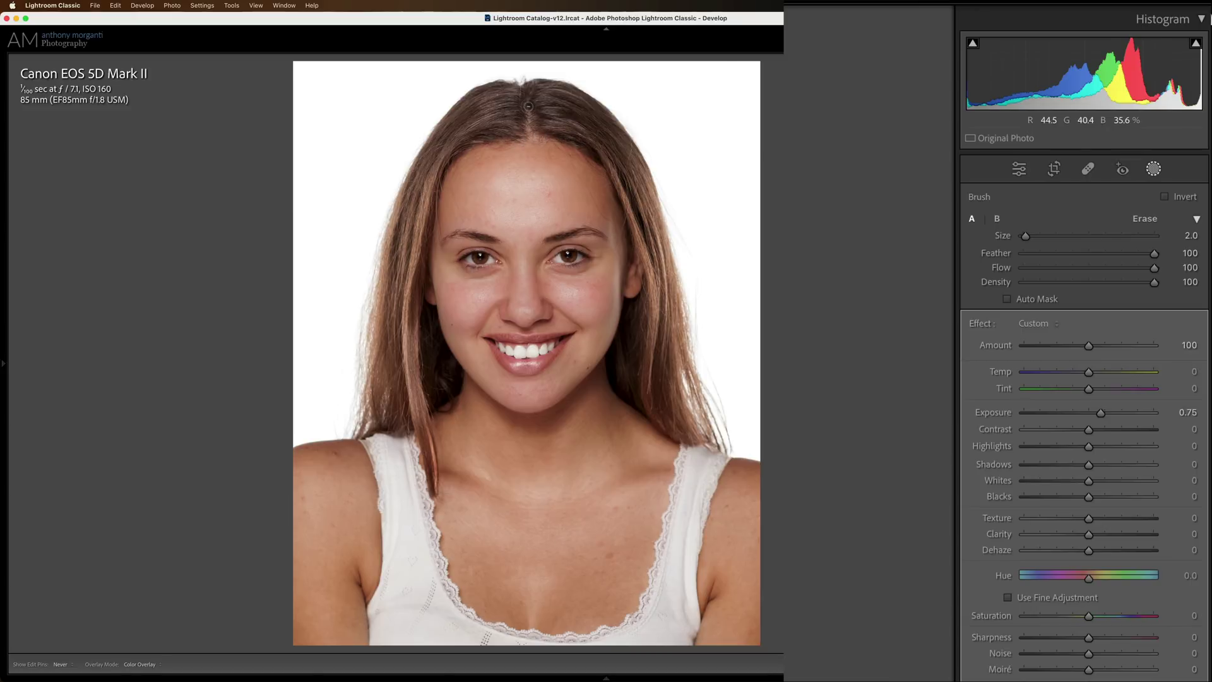
pyautogui.press('h')
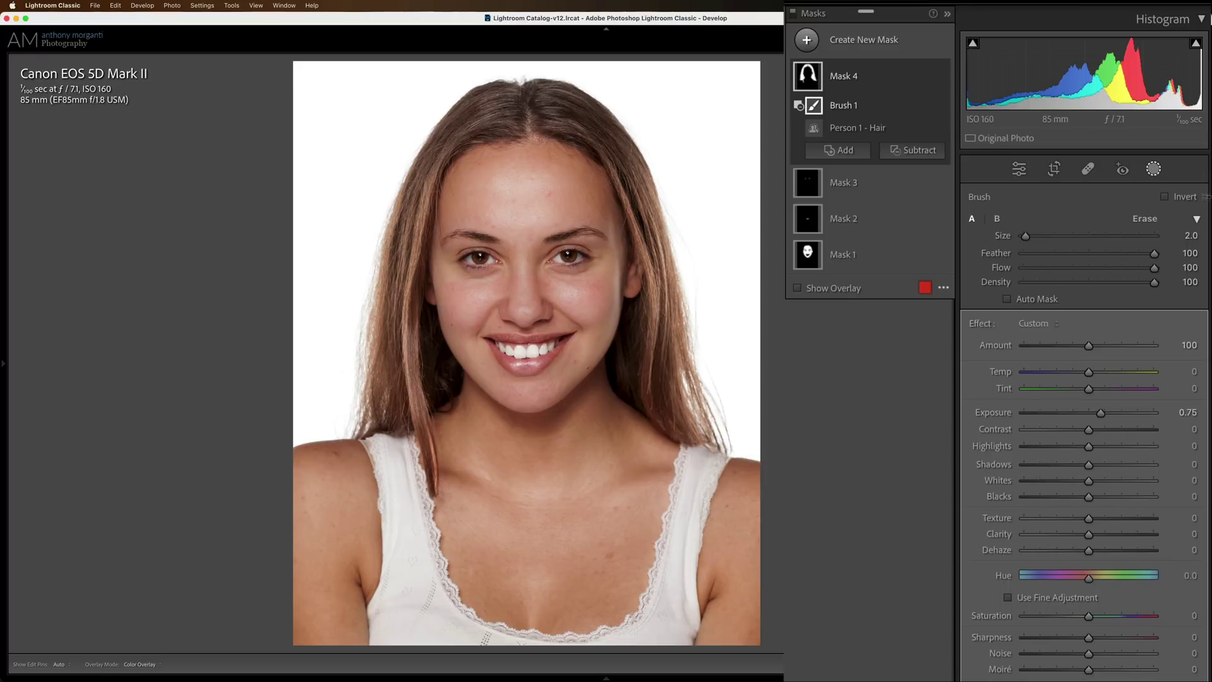
pyautogui.moveTo(819, 78)
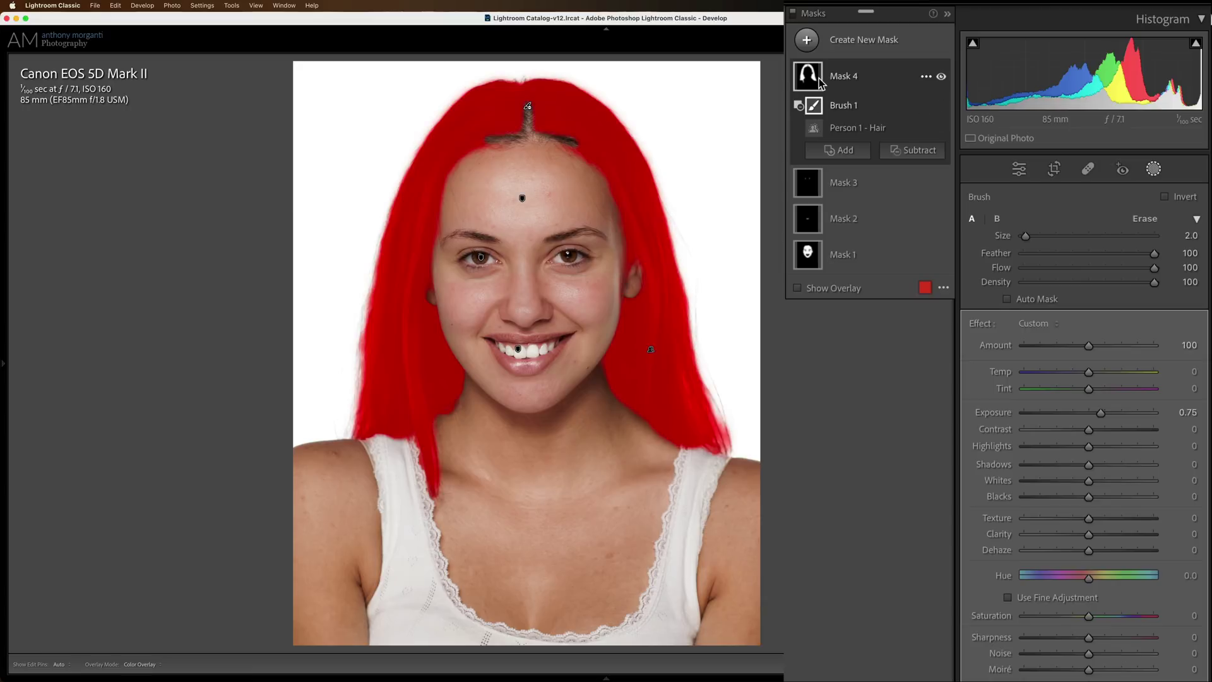
# Step: Look over the options for subtracting from Mask 4, and close the masking tools
pyautogui.click(910, 152)
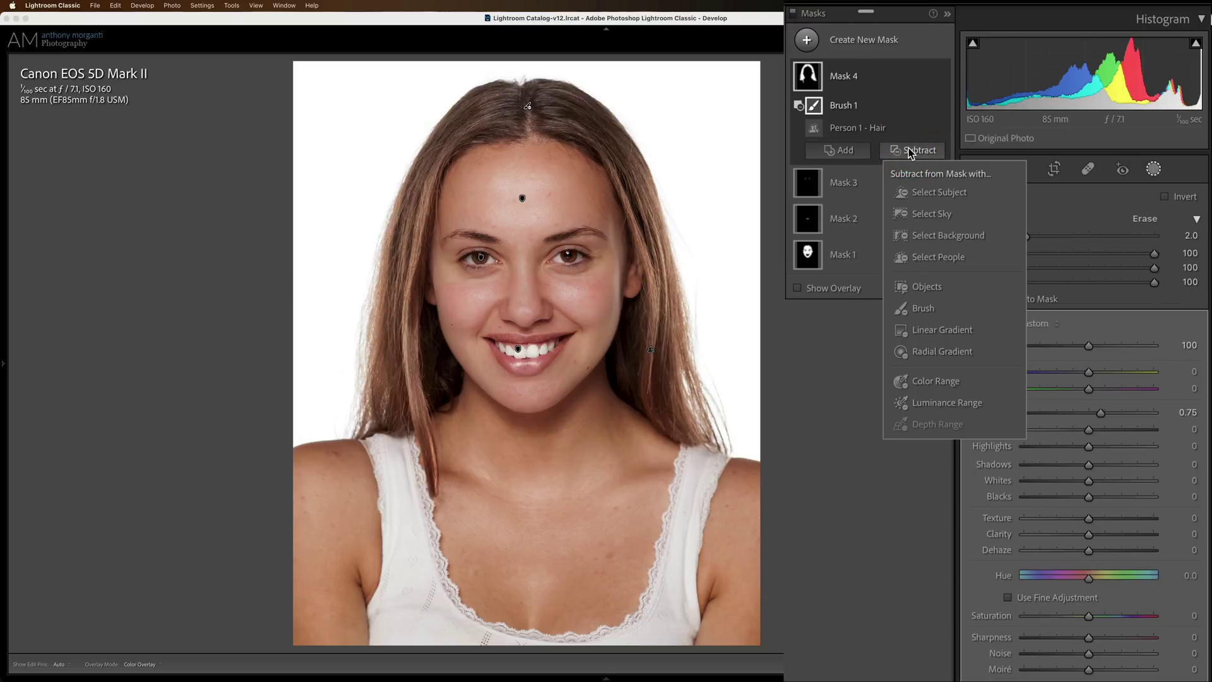
pyautogui.click(911, 153)
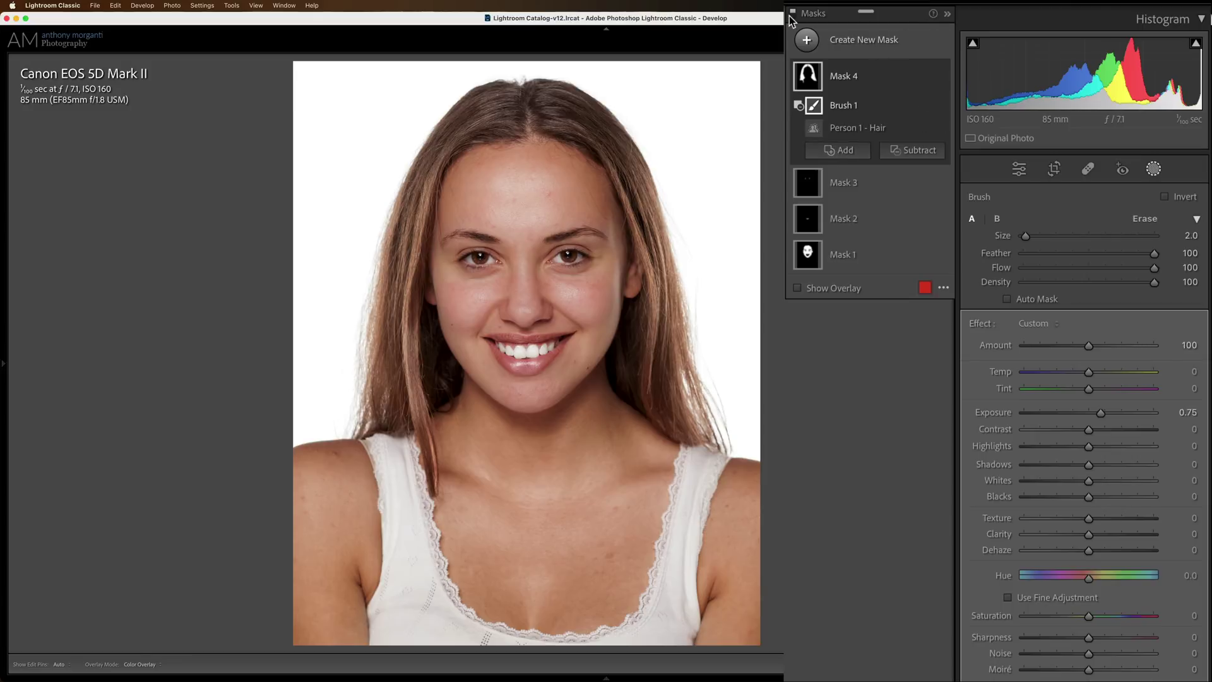
pyautogui.click(1154, 169)
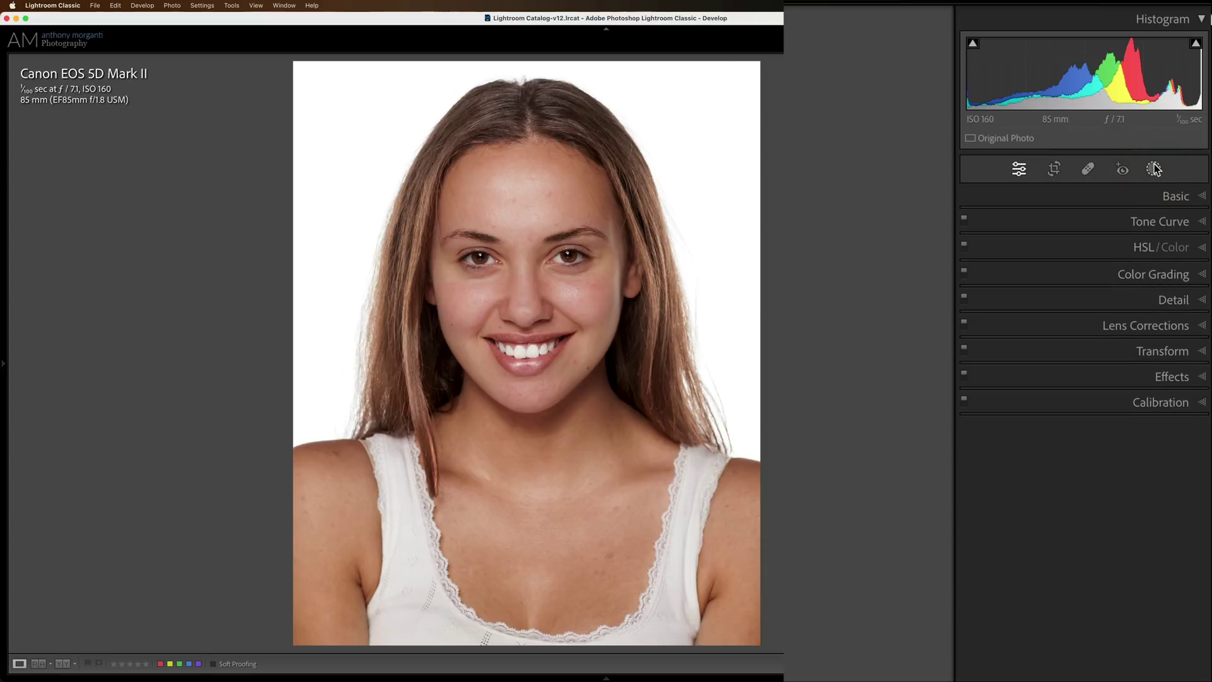